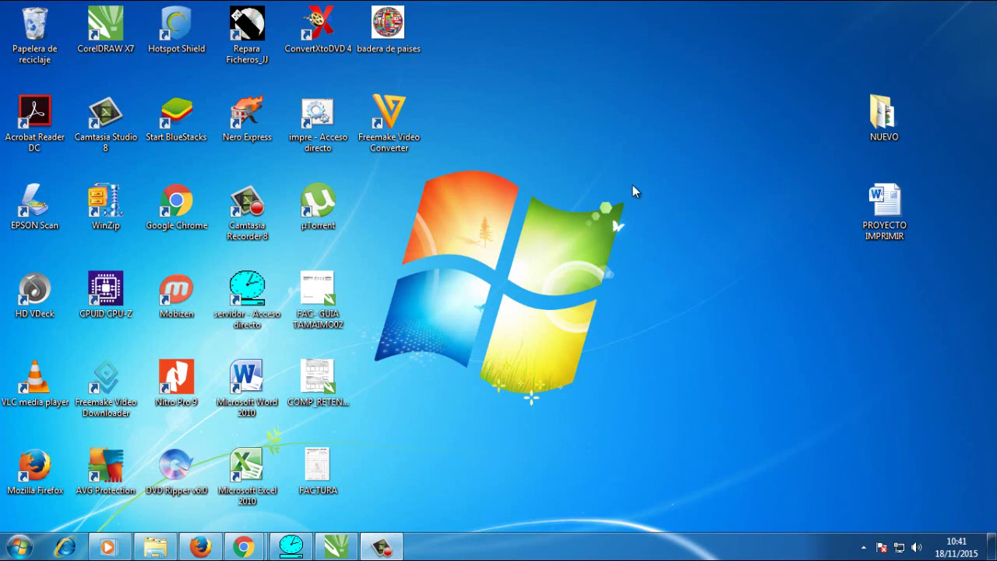
# - Switch to CorelDRAW and move the envelope template image from the pasteboard onto the page
pyautogui.click(332, 548)
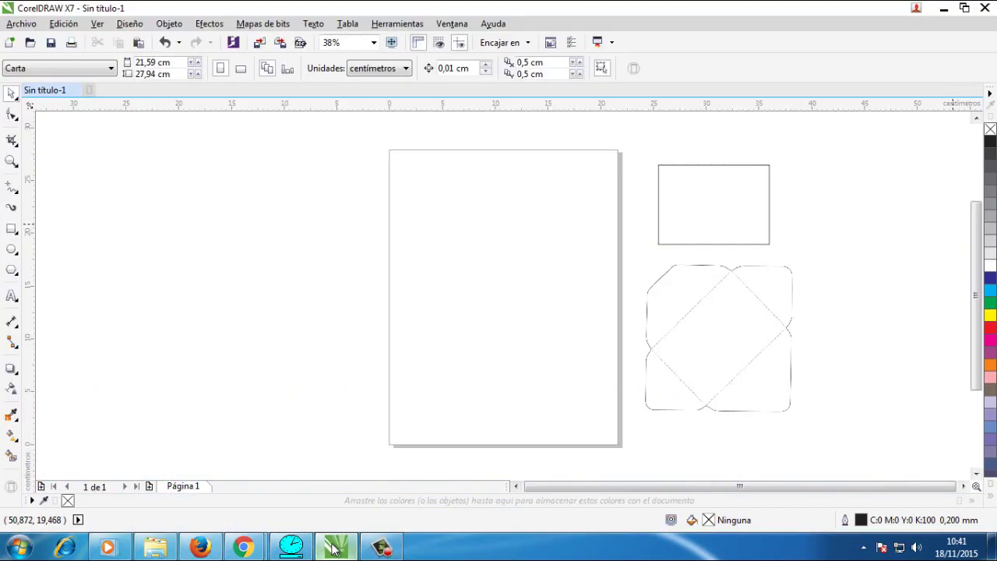
pyautogui.click(735, 337)
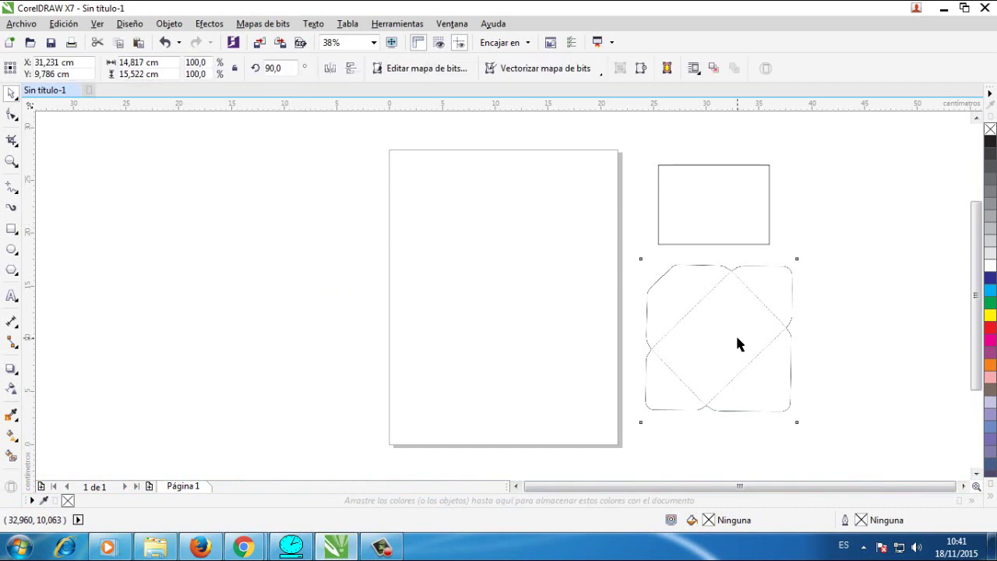
pyautogui.moveTo(735, 349); pyautogui.dragTo(545, 308)
# - Place the rectangle in the upper part of the page and space the envelope image below it
pyautogui.click(715, 223)
pyautogui.moveTo(715, 223); pyautogui.dragTo(490, 220)
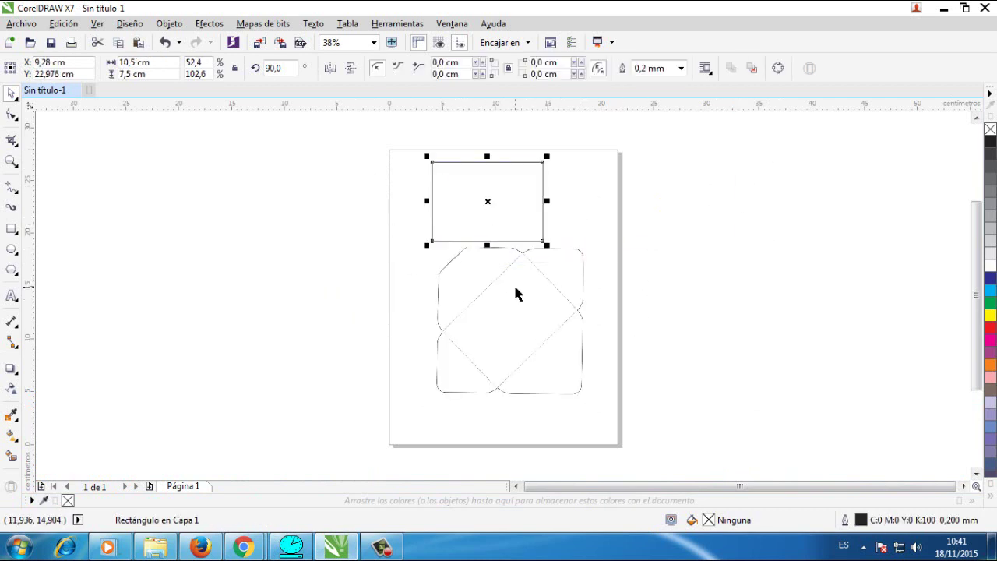
pyautogui.moveTo(516, 288); pyautogui.dragTo(510, 333)
pyautogui.click(458, 182)
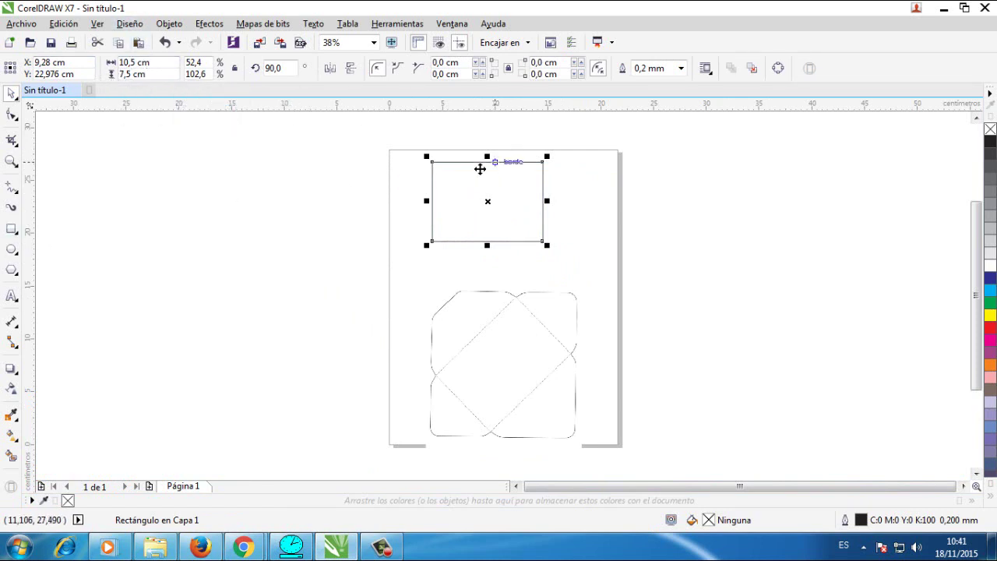
pyautogui.moveTo(464, 179); pyautogui.dragTo(444, 184)
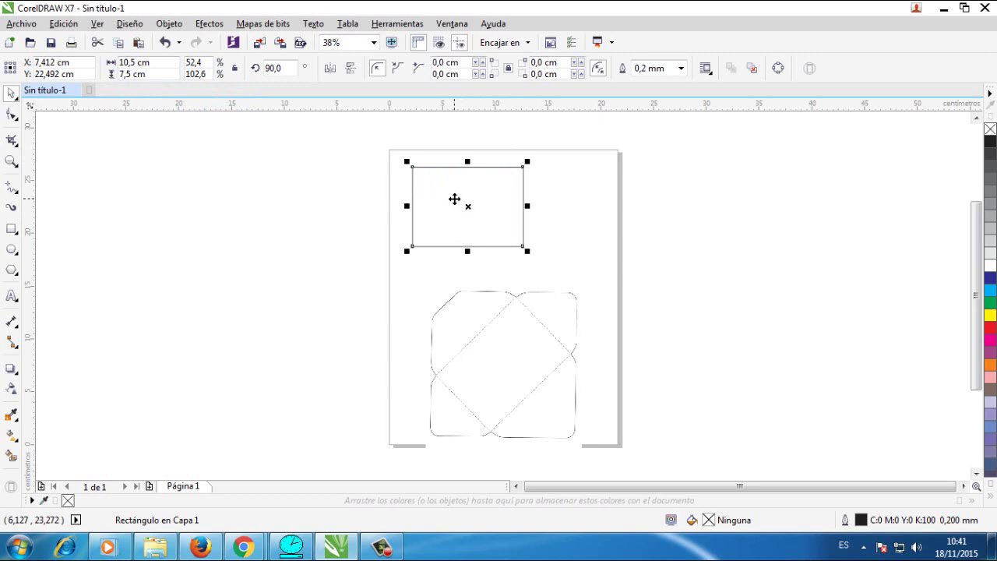
# - Move the envelope image up toward the middle of the page and the rectangle off the page beside it
pyautogui.click(549, 363)
pyautogui.moveTo(480, 350); pyautogui.dragTo(511, 274)
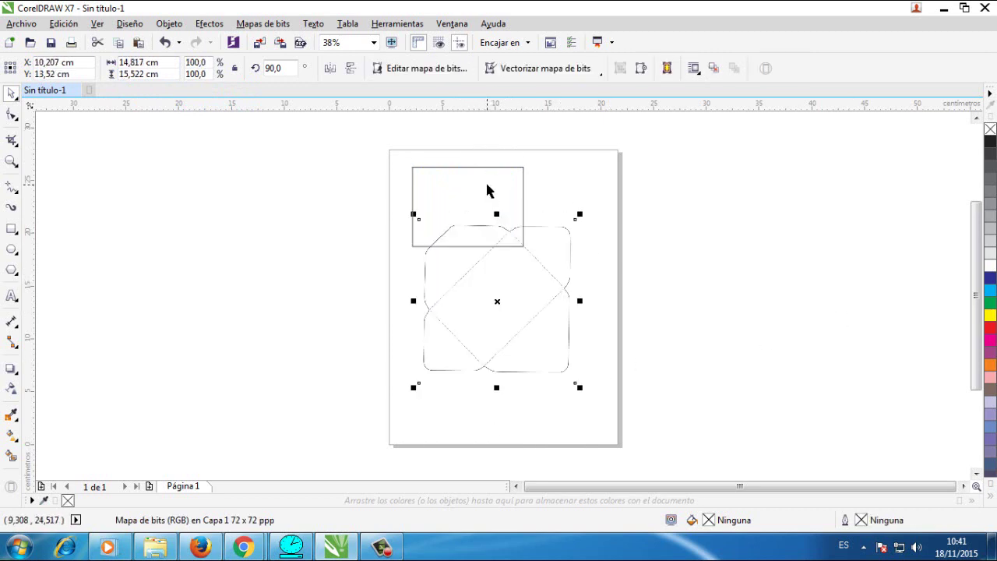
pyautogui.click(475, 186)
pyautogui.moveTo(474, 185); pyautogui.dragTo(741, 166)
pyautogui.click(473, 281)
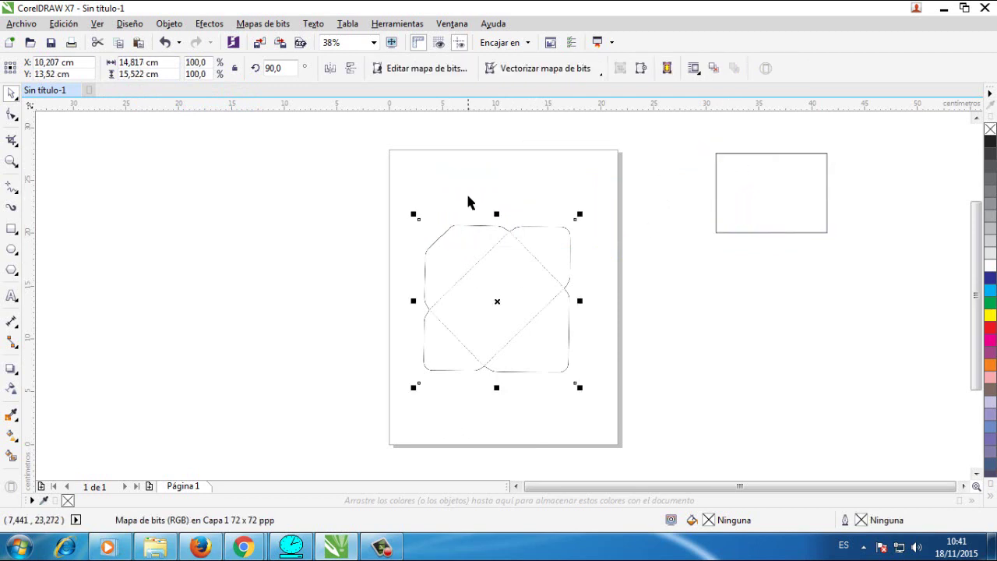
pyautogui.click(468, 202)
pyautogui.click(510, 270)
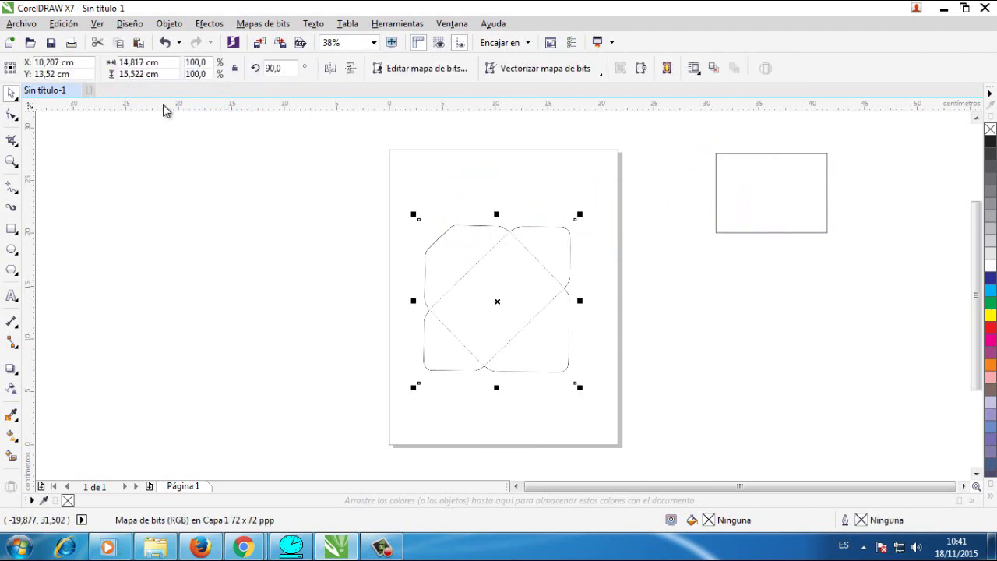
# - Add a horizontal guideline at about 17.4 cm and rotate the envelope image to about 47.3 degrees so its upper fold is nearly level
pyautogui.moveTo(164, 109); pyautogui.dragTo(226, 260)
pyautogui.click(537, 285)
pyautogui.click(537, 291)
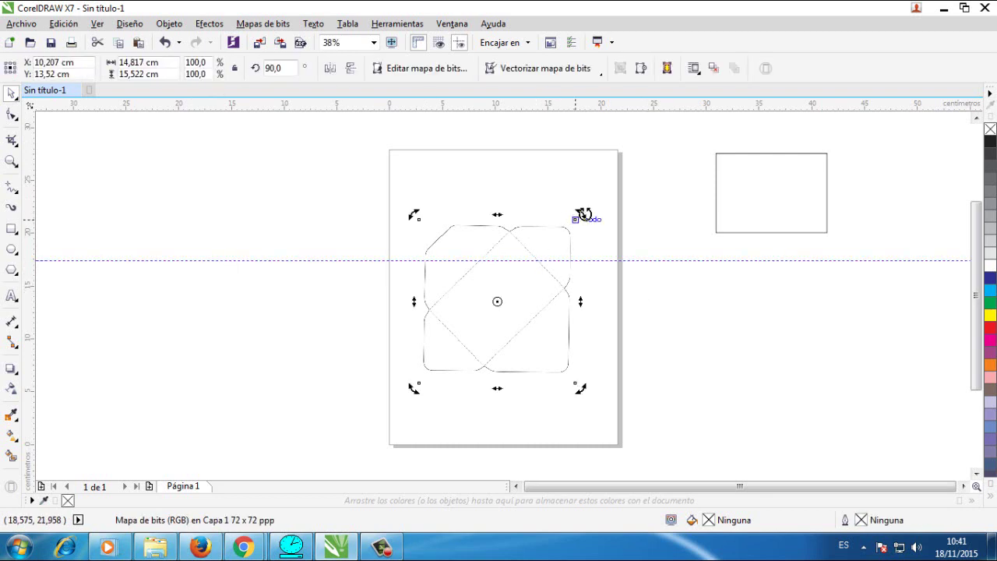
pyautogui.moveTo(584, 214); pyautogui.dragTo(602, 258)
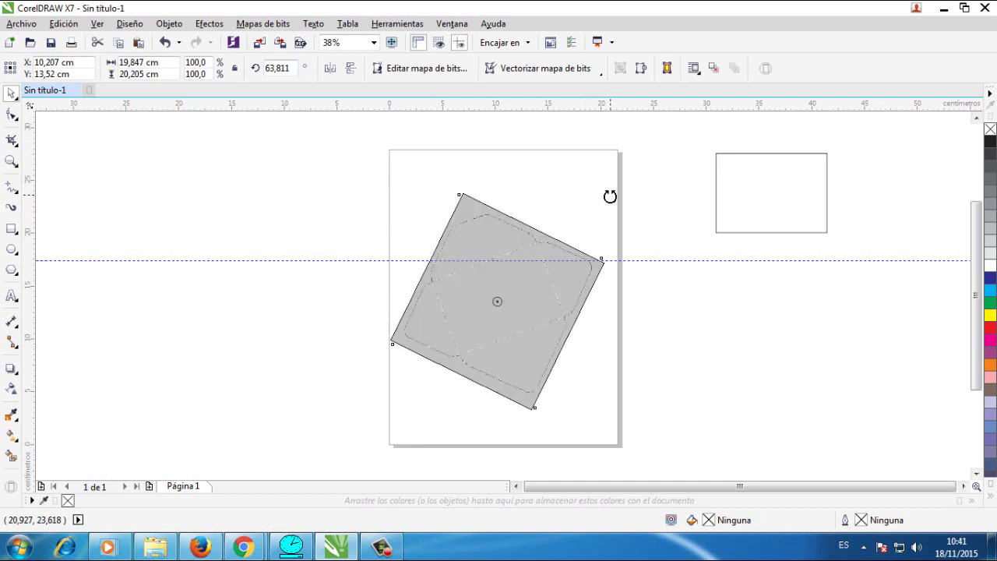
pyautogui.moveTo(610, 196); pyautogui.dragTo(614, 254)
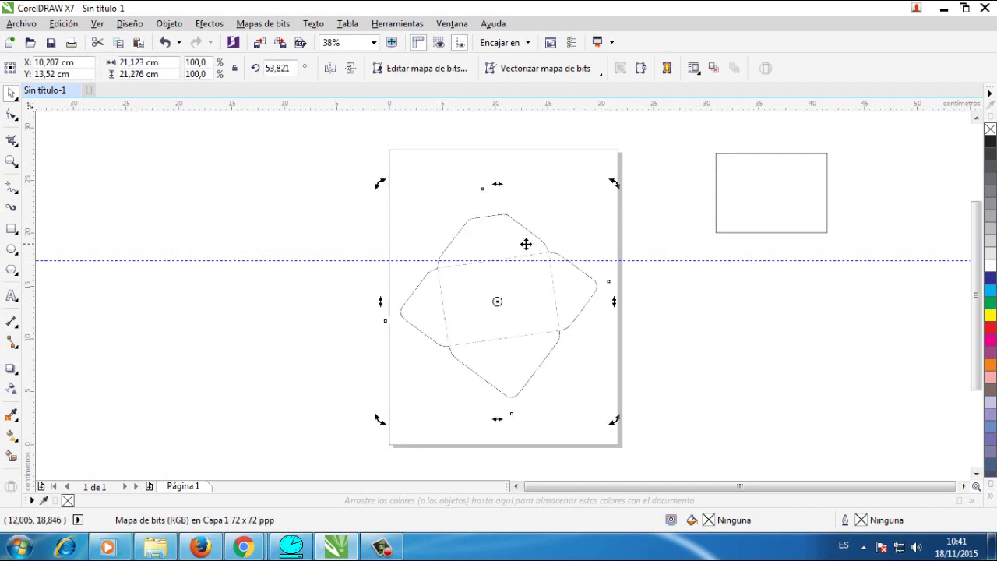
pyautogui.moveTo(615, 184); pyautogui.dragTo(628, 199)
# - Fine-tune the envelope image's rotation to about 45.4 degrees, lining its upper fold up with the guideline
pyautogui.click(12, 161)
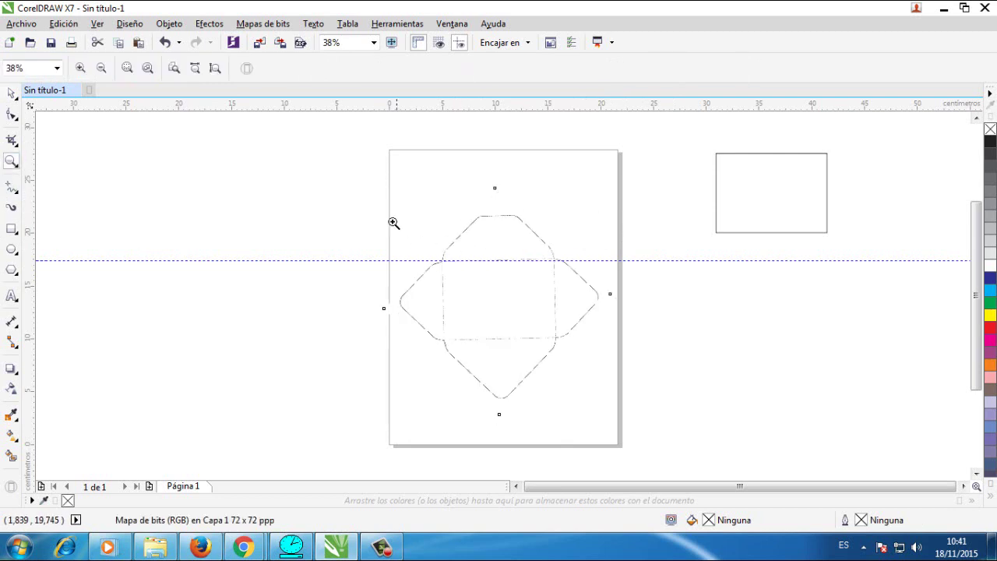
pyautogui.moveTo(393, 223); pyautogui.dragTo(686, 290)
pyautogui.click(12, 91)
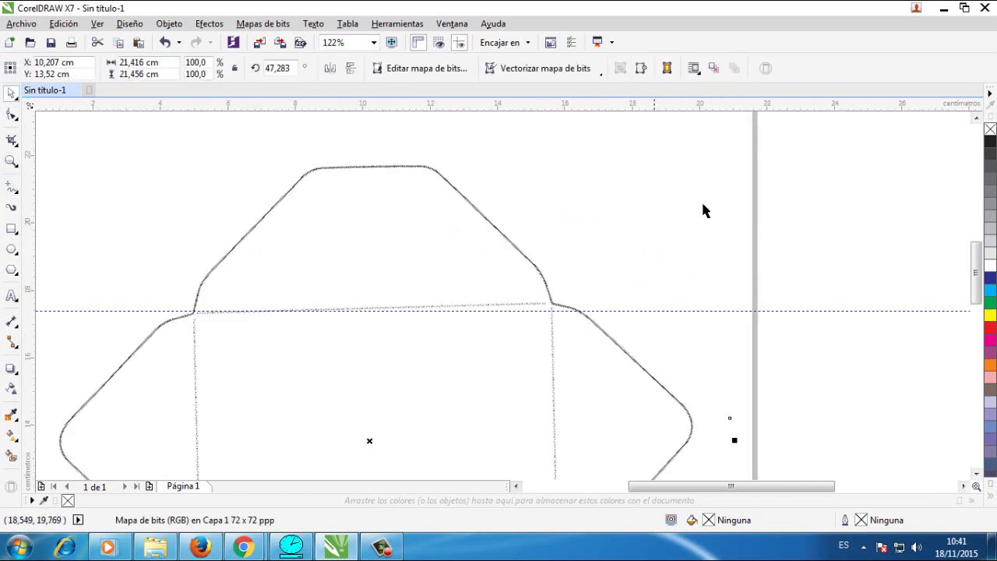
pyautogui.click(974, 117)
pyautogui.click(974, 118)
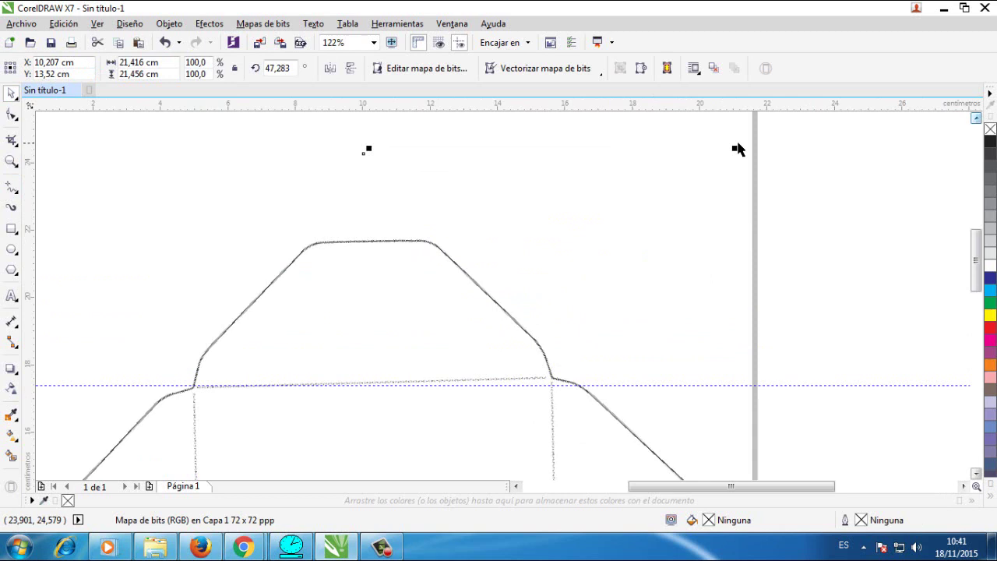
pyautogui.click(535, 259)
pyautogui.click(422, 291)
pyautogui.moveTo(732, 145); pyautogui.dragTo(757, 184)
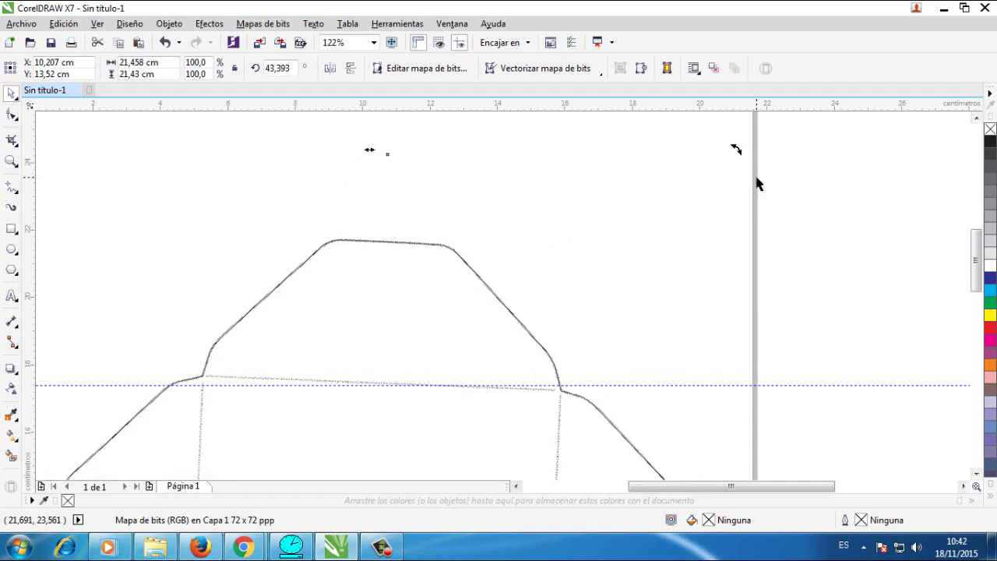
pyautogui.moveTo(736, 151)
pyautogui.mouseDown()
pyautogui.moveTo(728, 145)
pyautogui.moveTo(738, 153)
pyautogui.mouseUp()
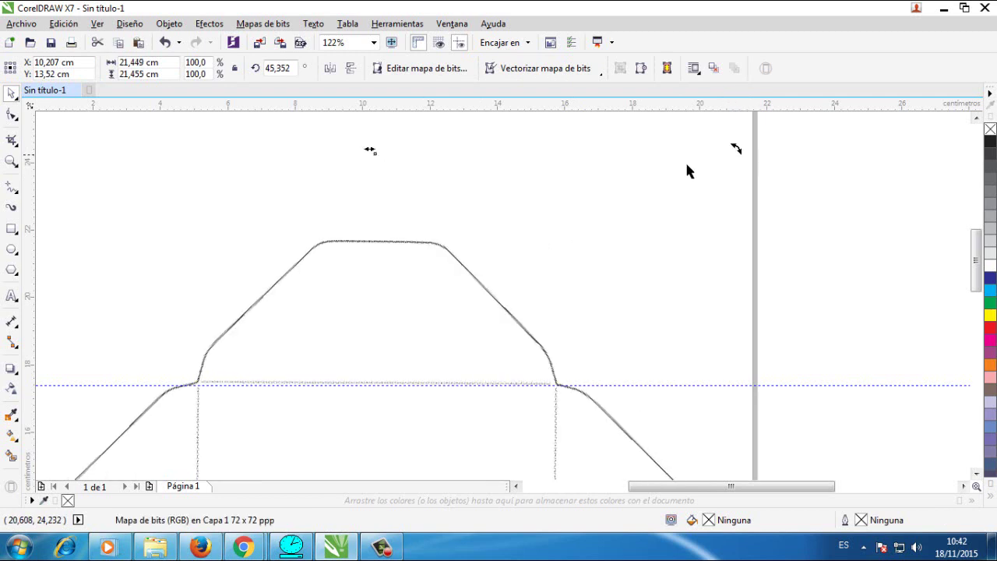
# - Skew the envelope image slightly in the vertical direction so its upper fold line matches the guideline
pyautogui.scroll(-5, 336, 316)
pyautogui.click(12, 161)
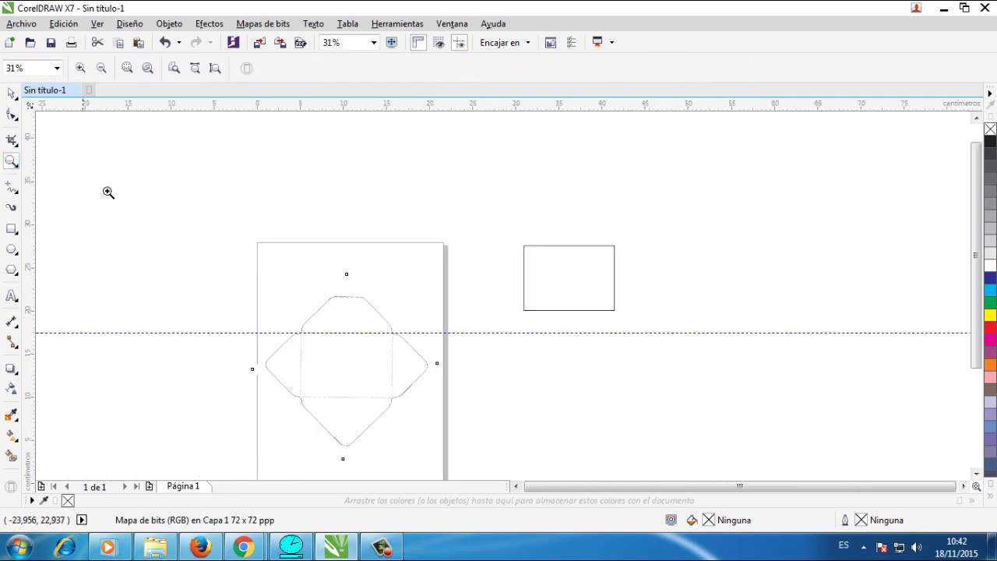
pyautogui.moveTo(181, 299); pyautogui.dragTo(434, 411)
pyautogui.press('space')
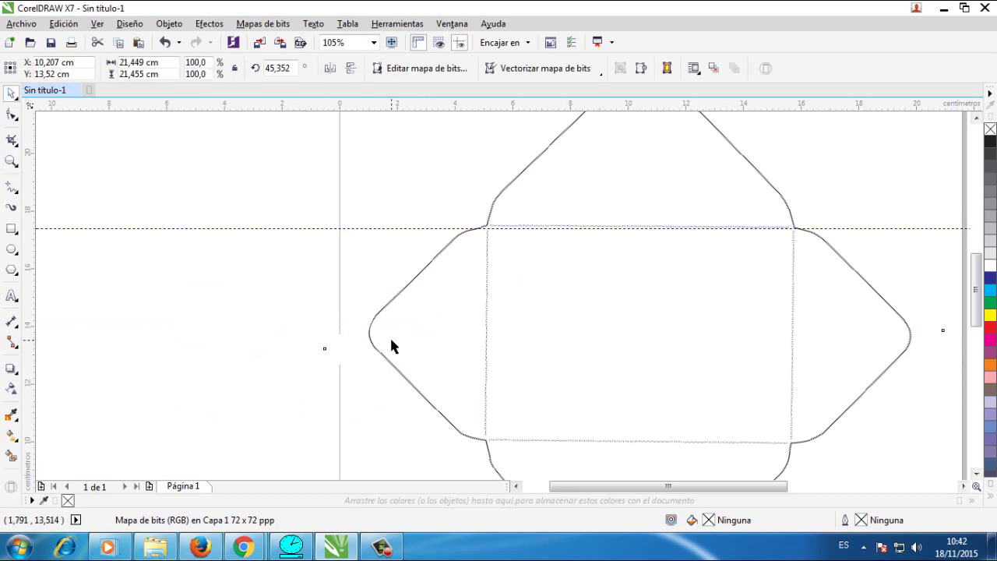
pyautogui.moveTo(319, 339)
pyautogui.mouseDown()
pyautogui.moveTo(322, 356)
pyautogui.moveTo(319, 341)
pyautogui.mouseUp()
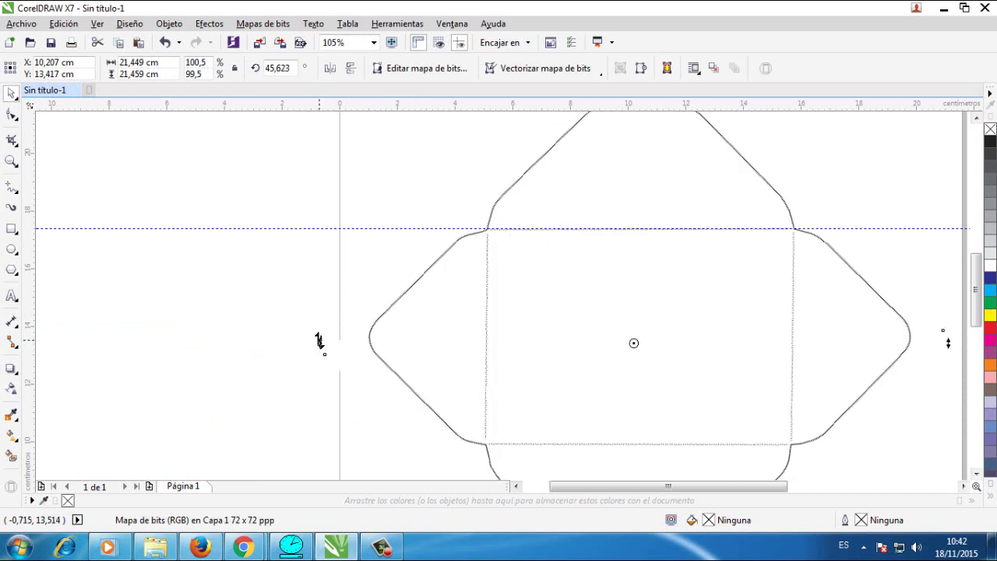
# - Delete the horizontal guideline at the envelope's upper fold and fit all objects in view
pyautogui.click(373, 227)
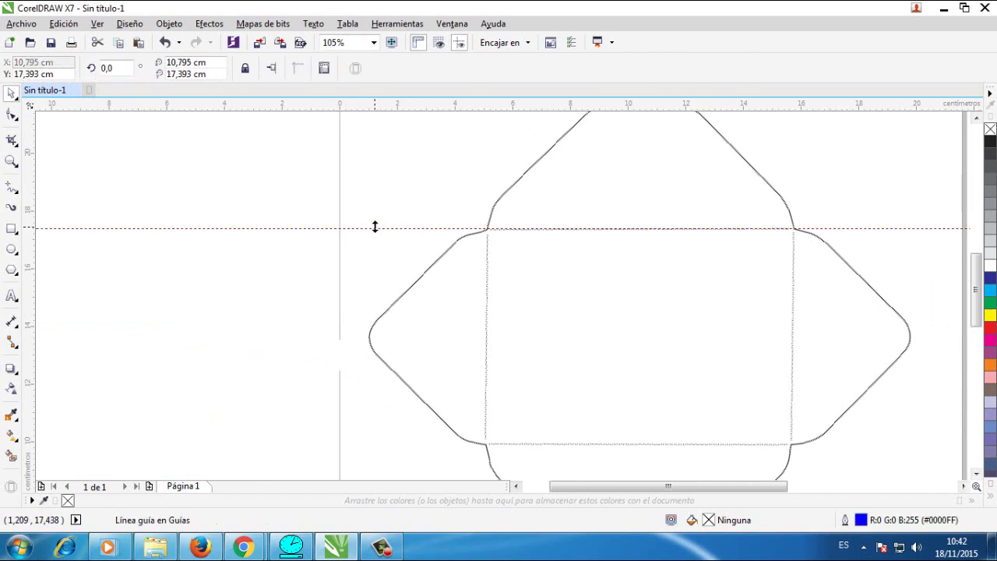
pyautogui.press('Escape')
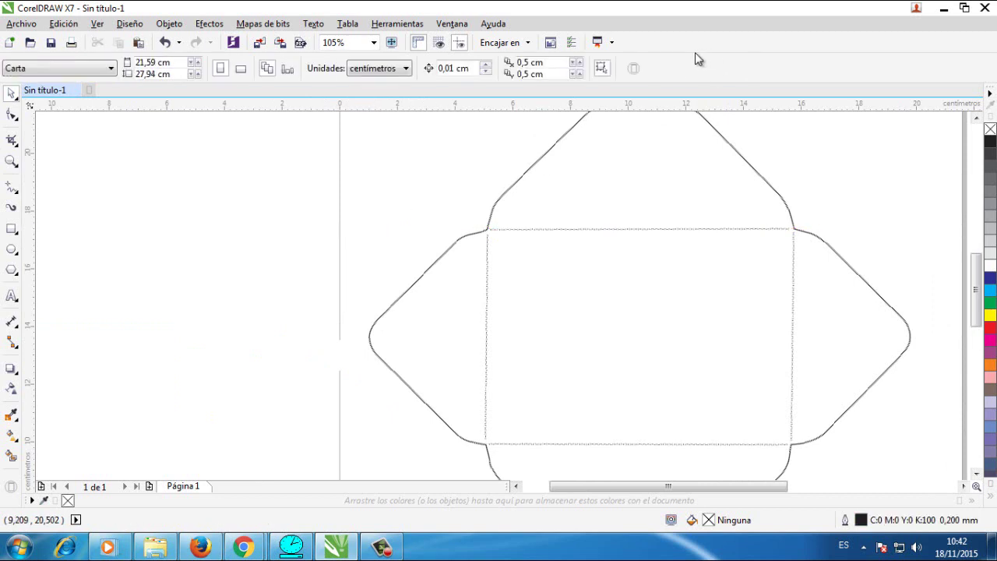
pyautogui.press('F4')
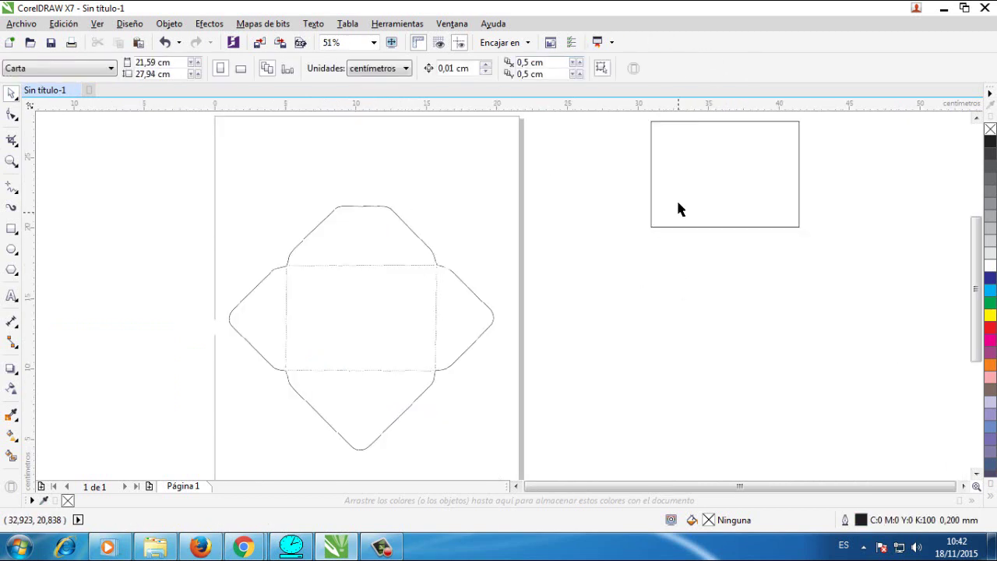
# - Move the separate rectangle closer to the page and shift the envelope image slightly higher on the page
pyautogui.moveTo(725, 121); pyautogui.dragTo(685, 197)
pyautogui.click(302, 293)
pyautogui.moveTo(301, 293); pyautogui.dragTo(333, 257)
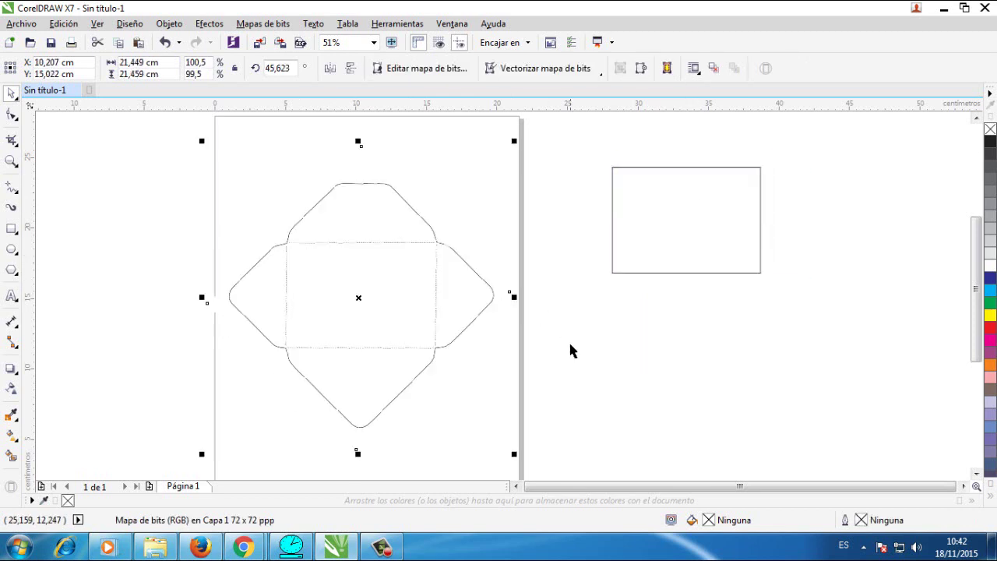
# - Draw a rectangle of about 10.7 by 7.5 cm over the envelope's central panel, following the dotted fold lines
pyautogui.click(12, 161)
pyautogui.moveTo(187, 144); pyautogui.dragTo(588, 371)
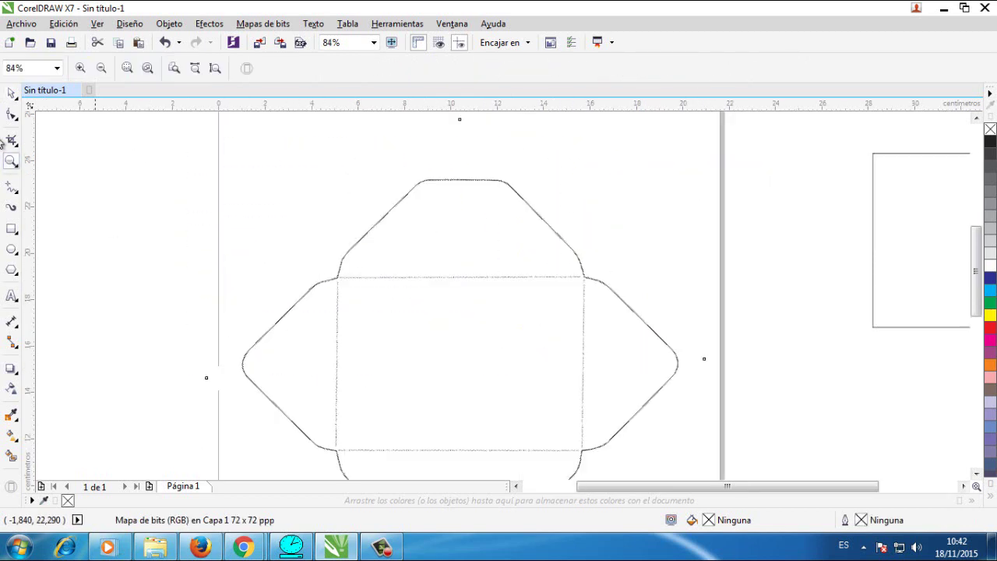
pyautogui.click(11, 92)
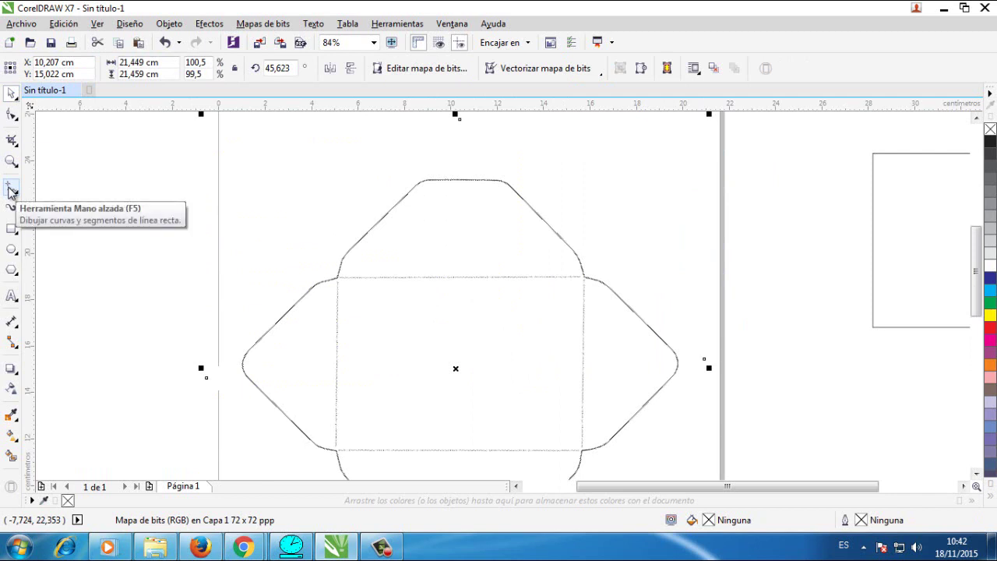
pyautogui.click(11, 230)
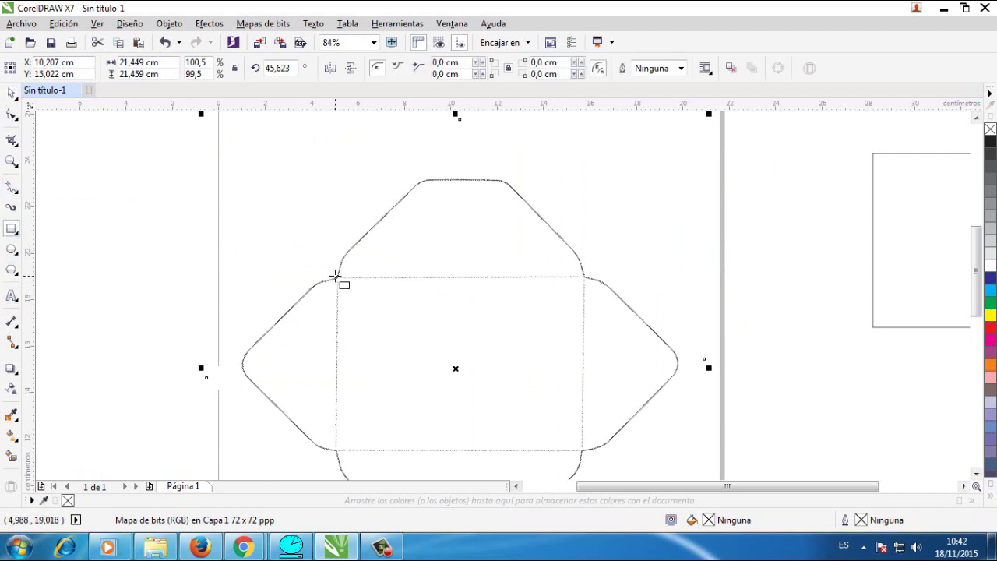
pyautogui.moveTo(335, 277); pyautogui.dragTo(584, 450)
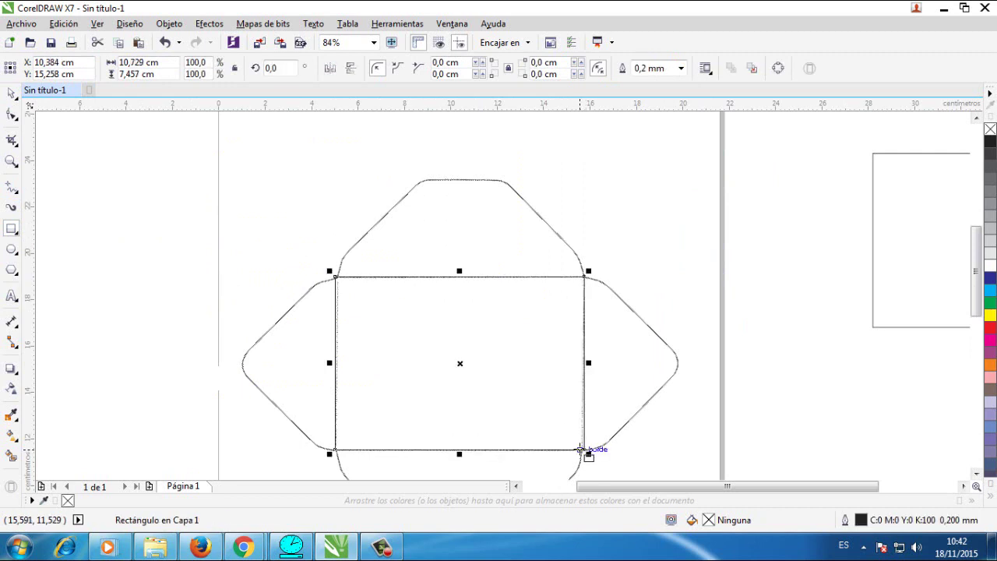
pyautogui.click(10, 93)
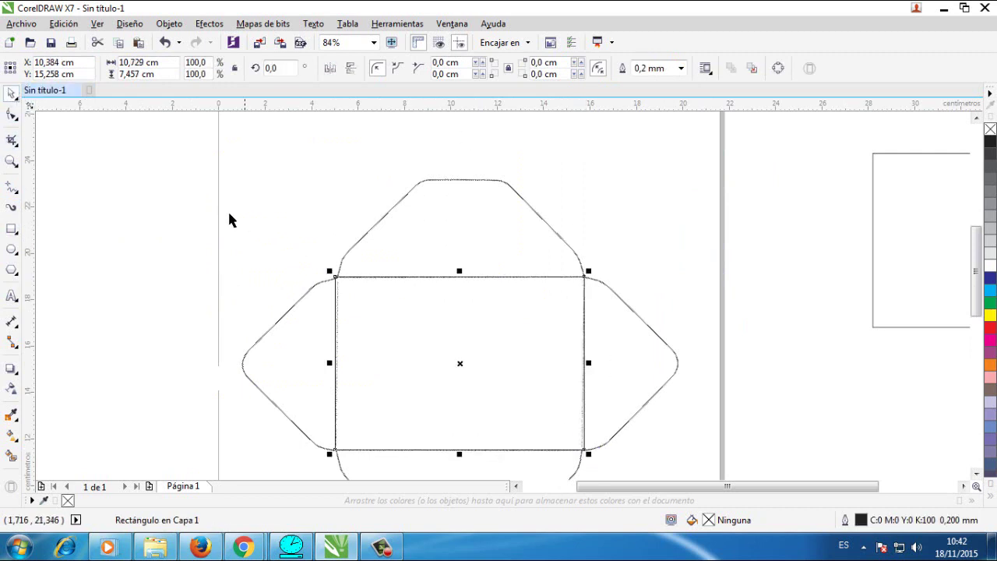
pyautogui.click(479, 296)
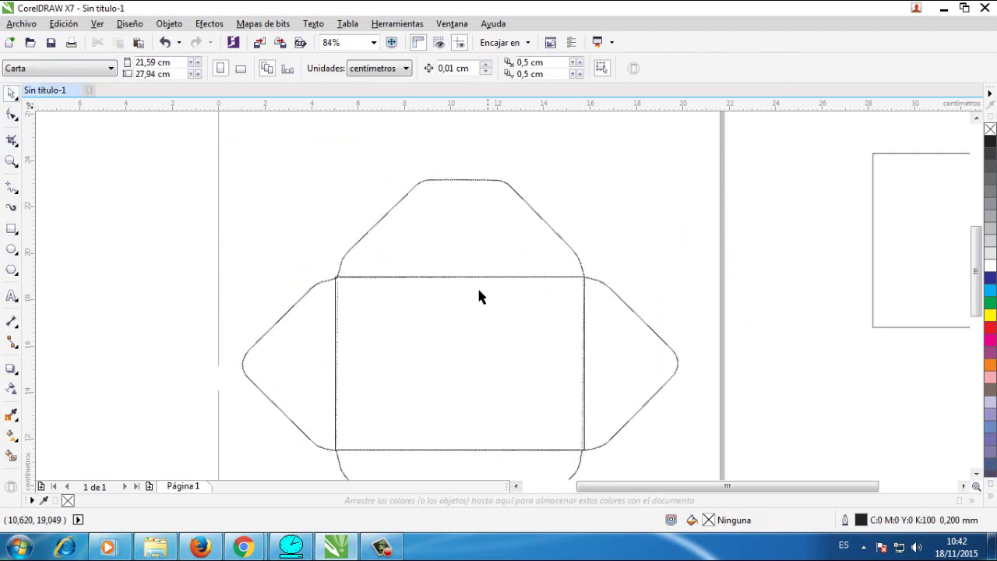
# - With the Freehand tool, draw a straight line about 0.76 cm long from the panel's upper-left corner to the flap's first bend
pyautogui.click(11, 189)
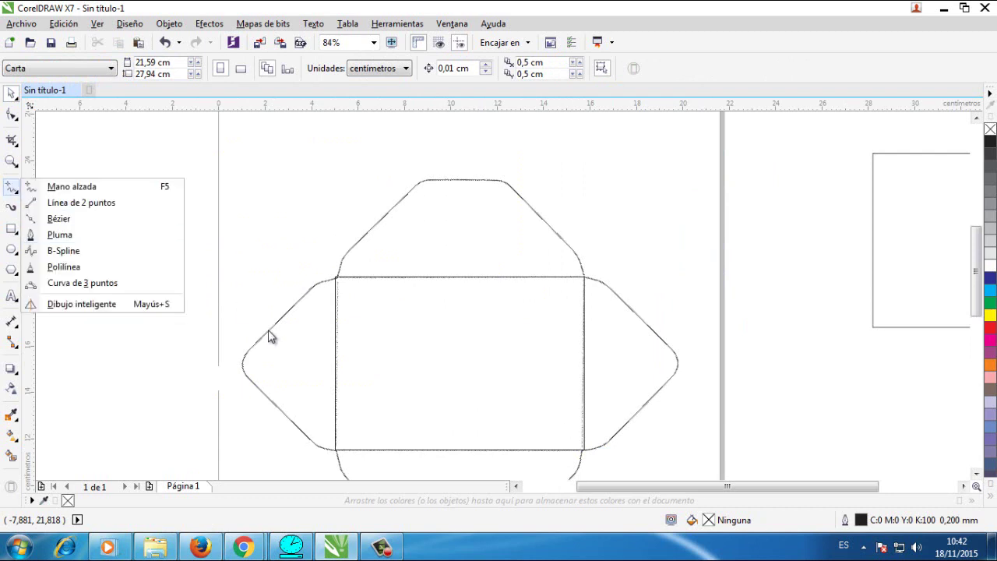
pyautogui.click(101, 197)
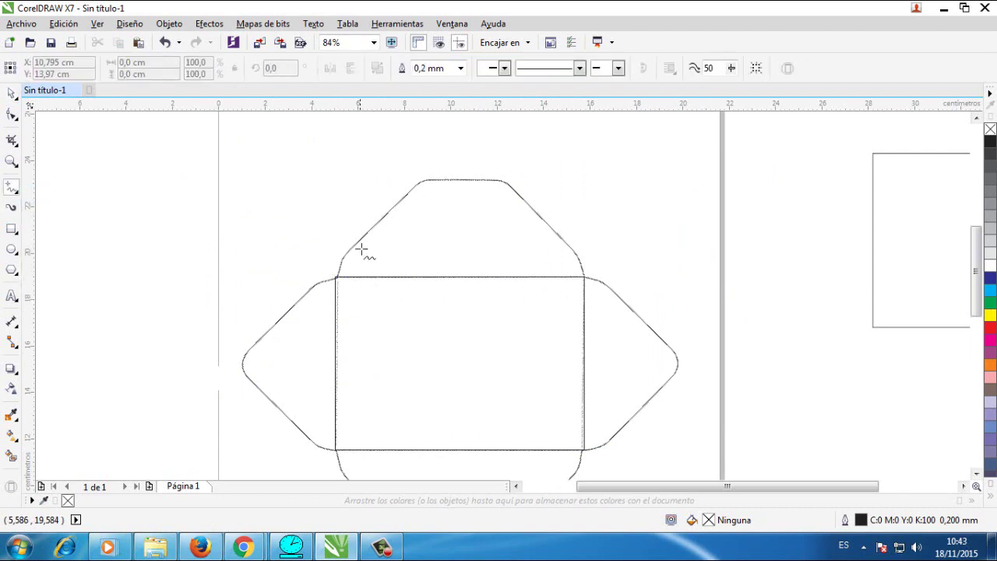
pyautogui.scroll(3, 360, 250)
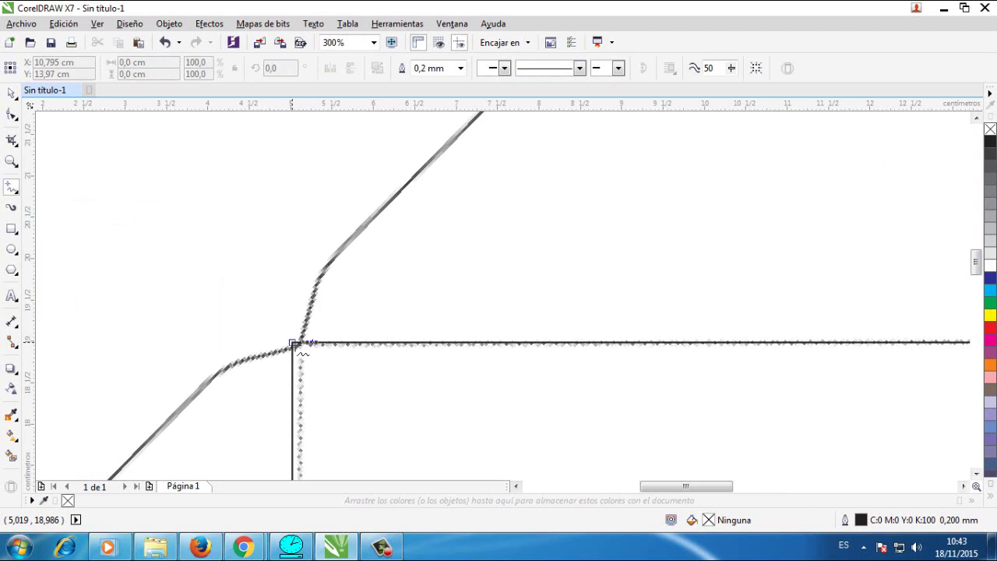
pyautogui.click(293, 344)
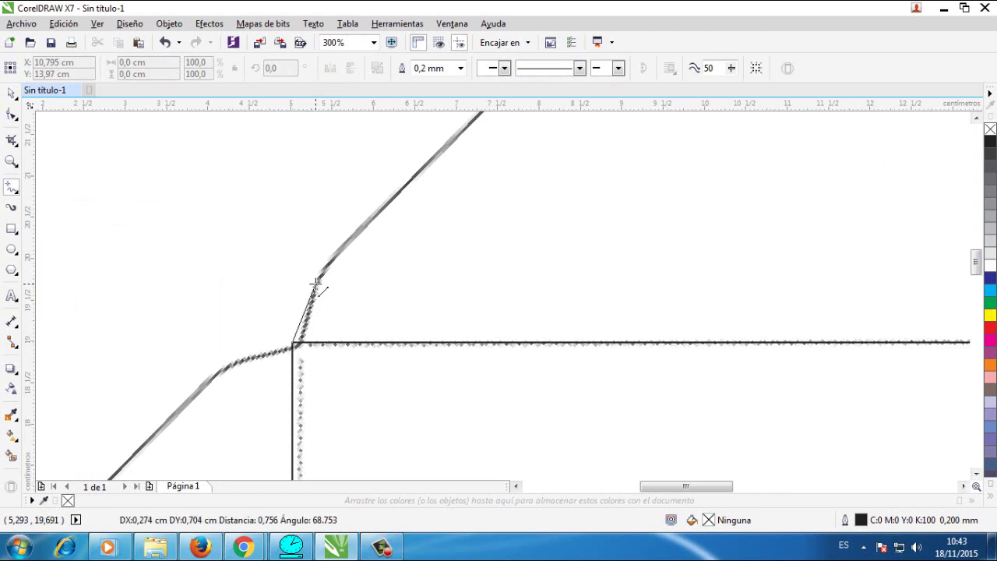
pyautogui.click(317, 284)
# - Continue the flap outline with straight segments up the left slope and across the upper-left rounded corner to the start of the top edge
pyautogui.scroll(-2, 316, 282)
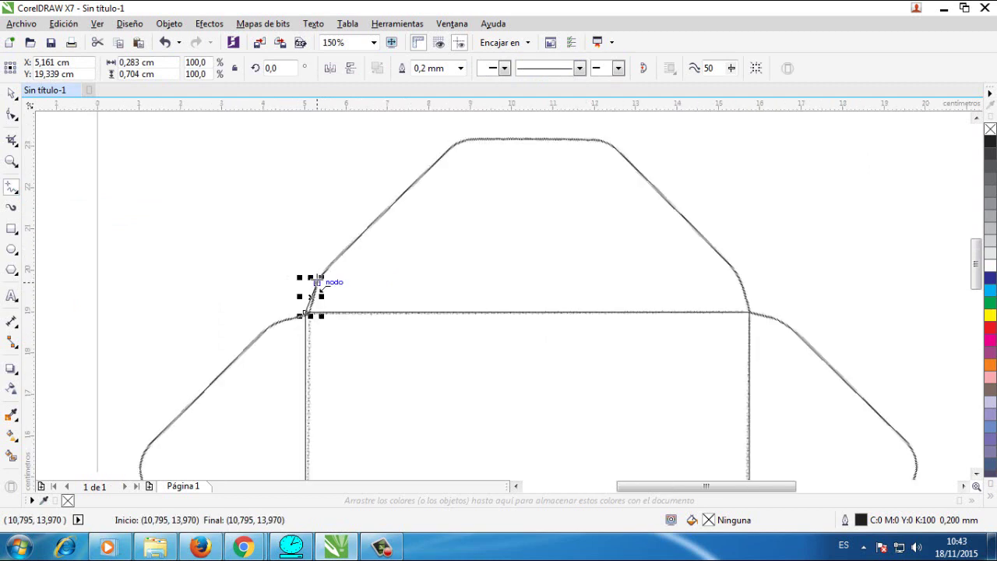
pyautogui.click(316, 282)
pyautogui.scroll(1, 316, 282)
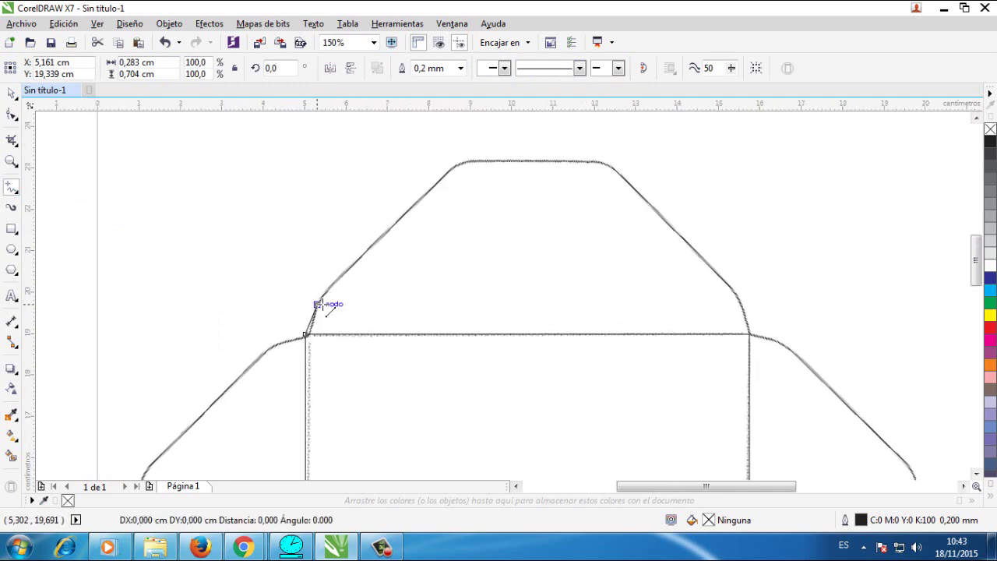
pyautogui.click(443, 175)
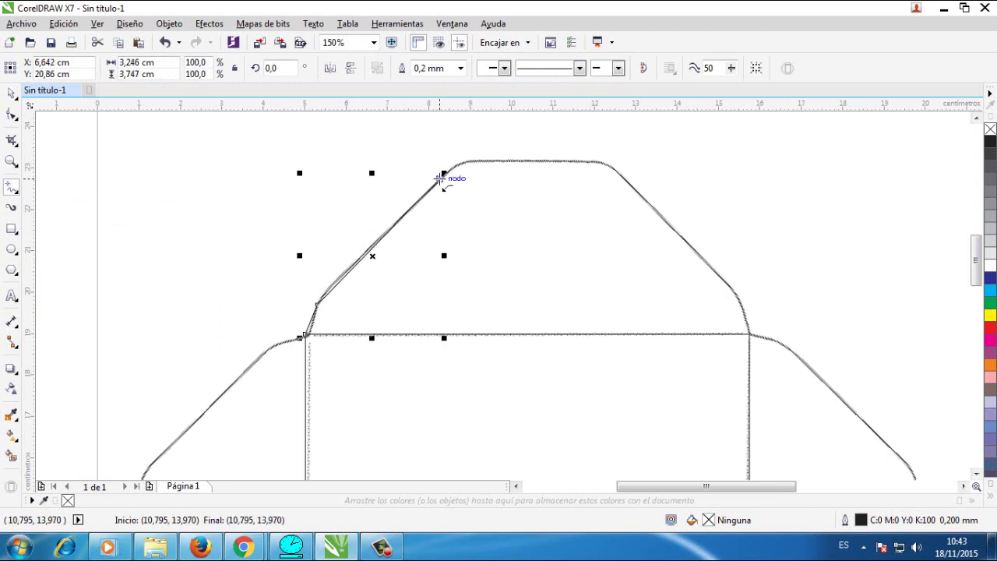
pyautogui.click(439, 177)
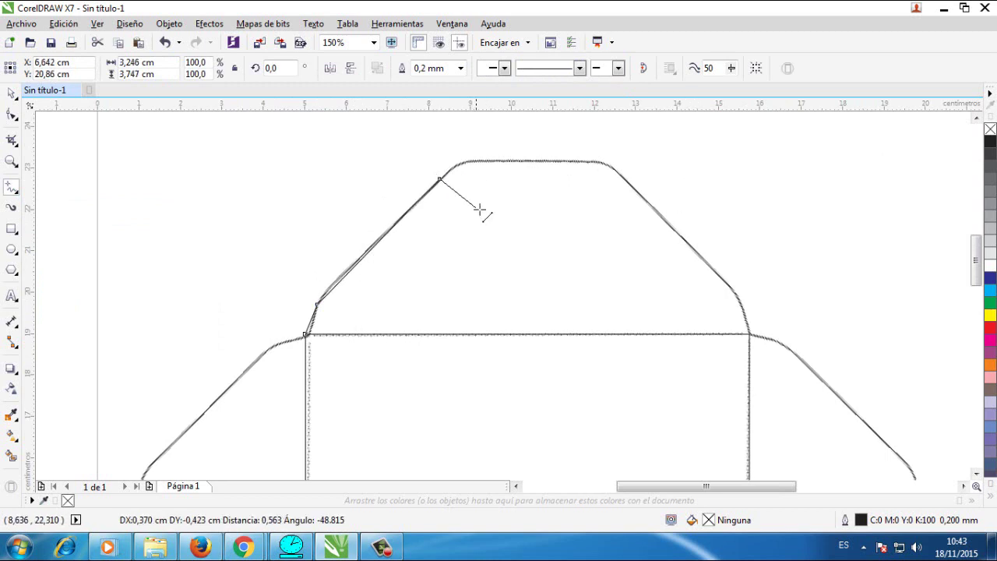
pyautogui.click(474, 161)
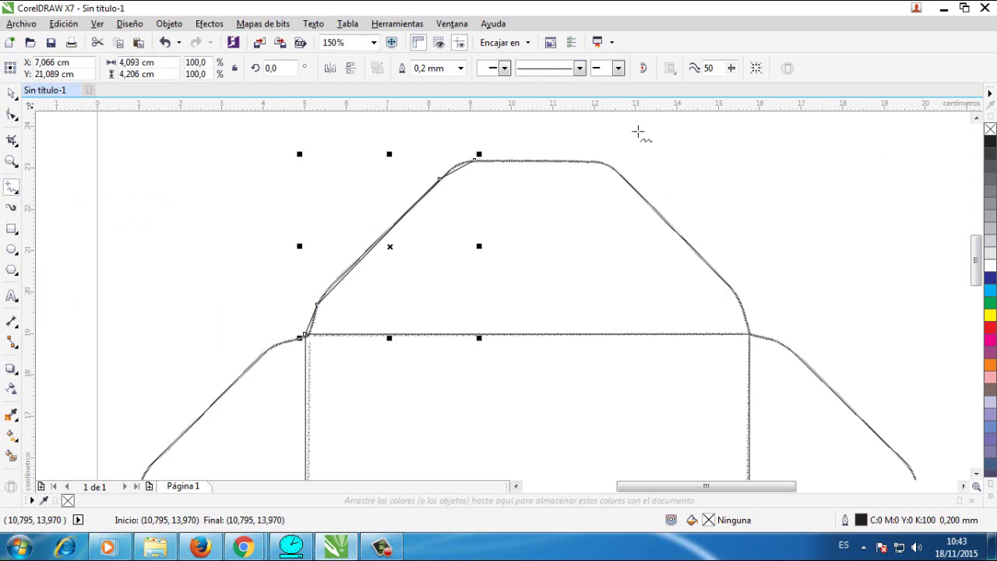
# - Extend the outline about 2.65 cm along the flap's top edge and across the upper-right rounded corner, undoing the stray extra segment
pyautogui.click(479, 161)
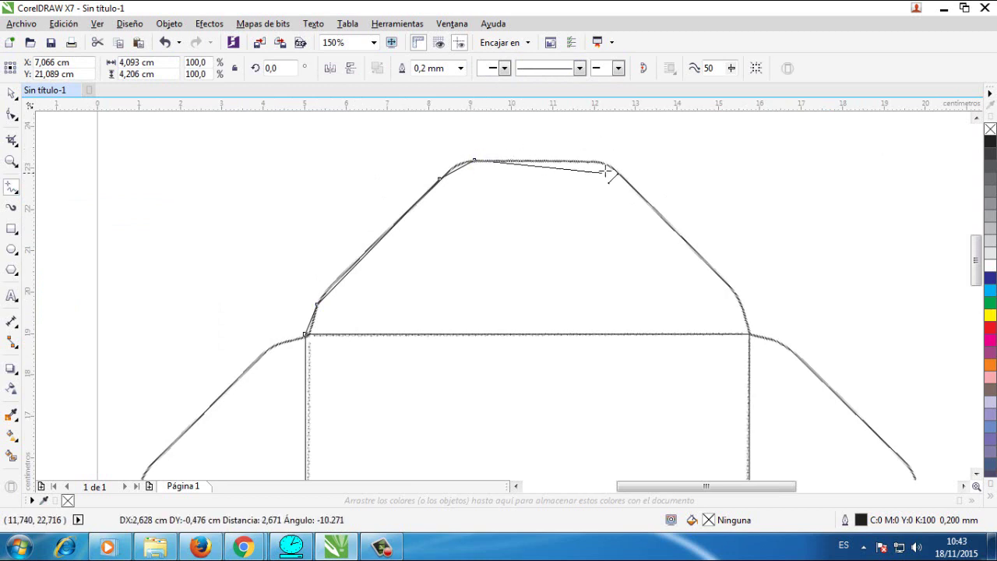
pyautogui.click(585, 160)
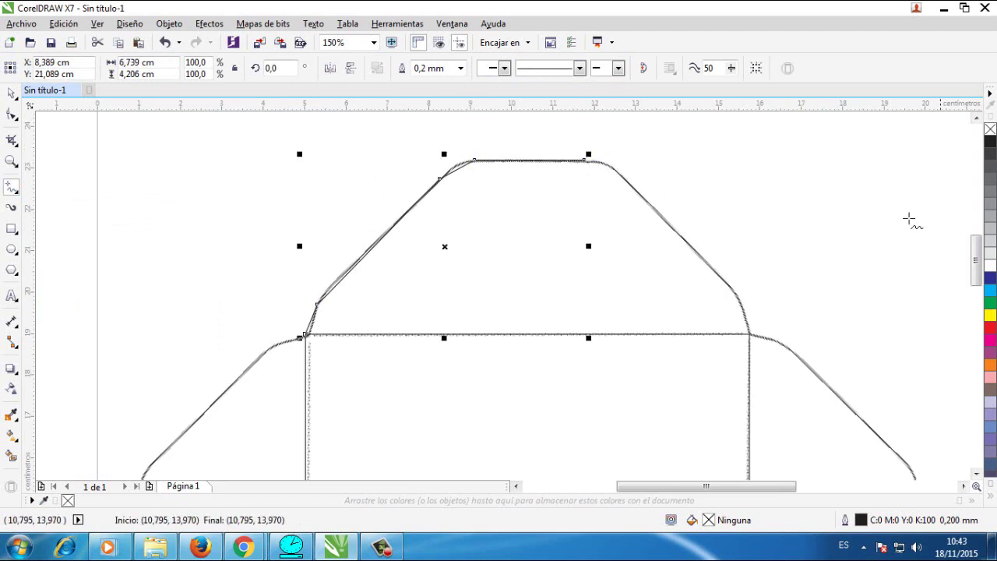
pyautogui.click(586, 160)
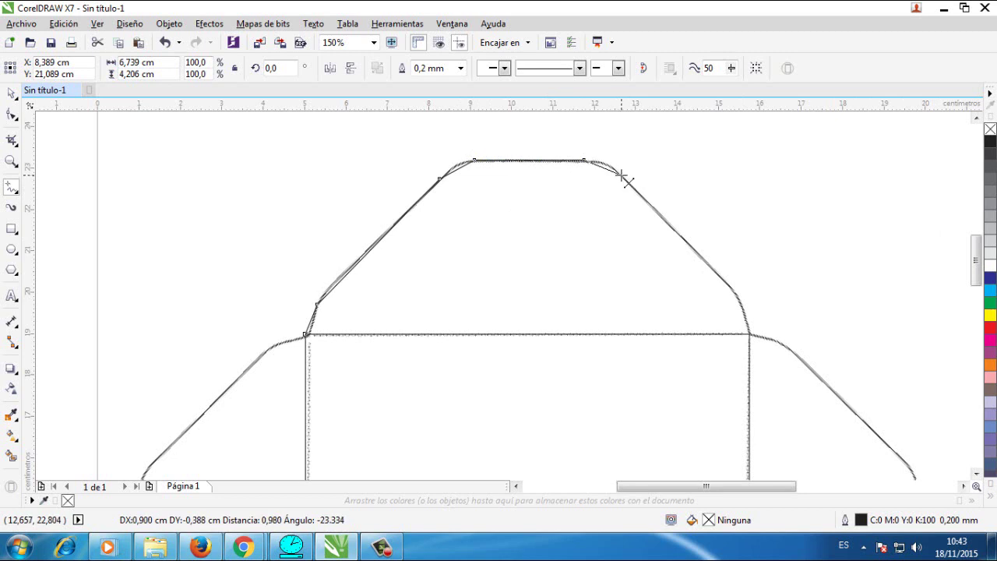
pyautogui.click(623, 176)
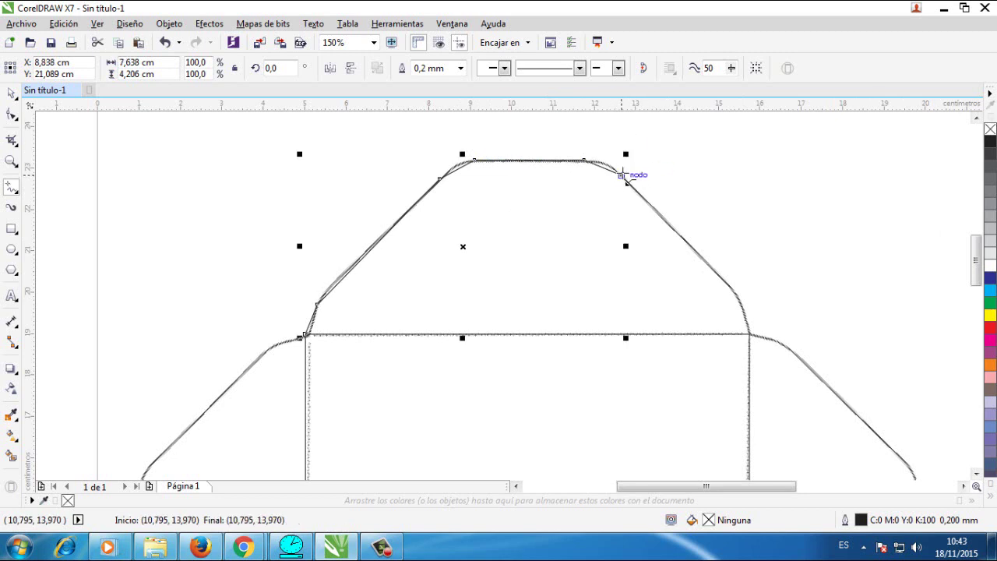
pyautogui.hotkey('ctrl', 'z')
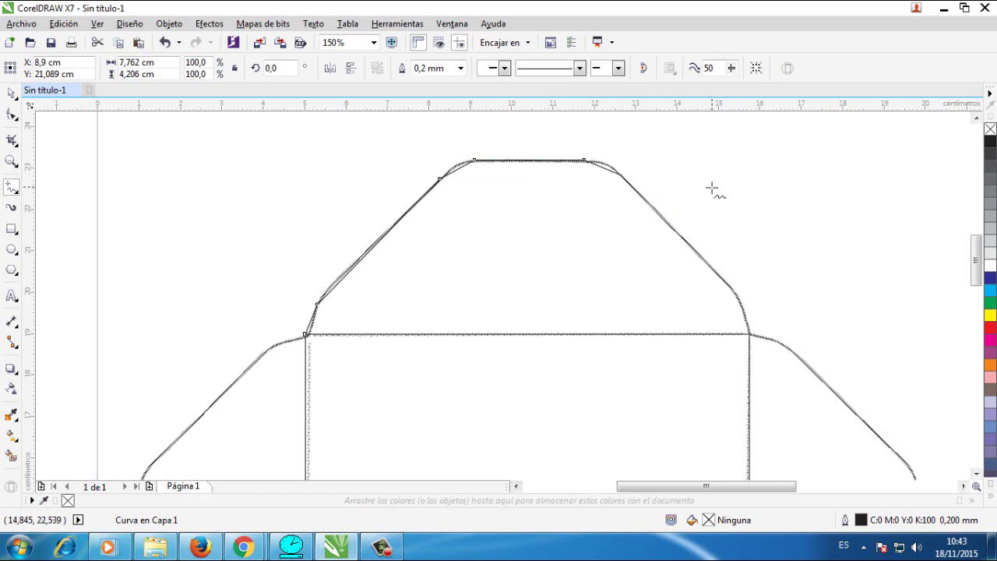
# - Trace the flap's right slope down to the panel's upper-right corner and close the outline along the fold at the panel's upper-left corner
pyautogui.click(623, 176)
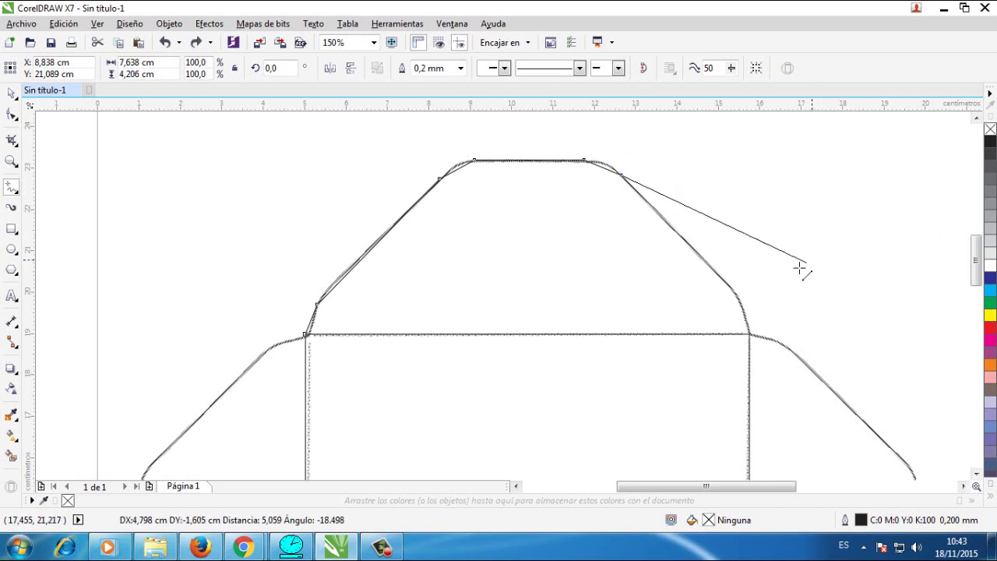
pyautogui.click(728, 286)
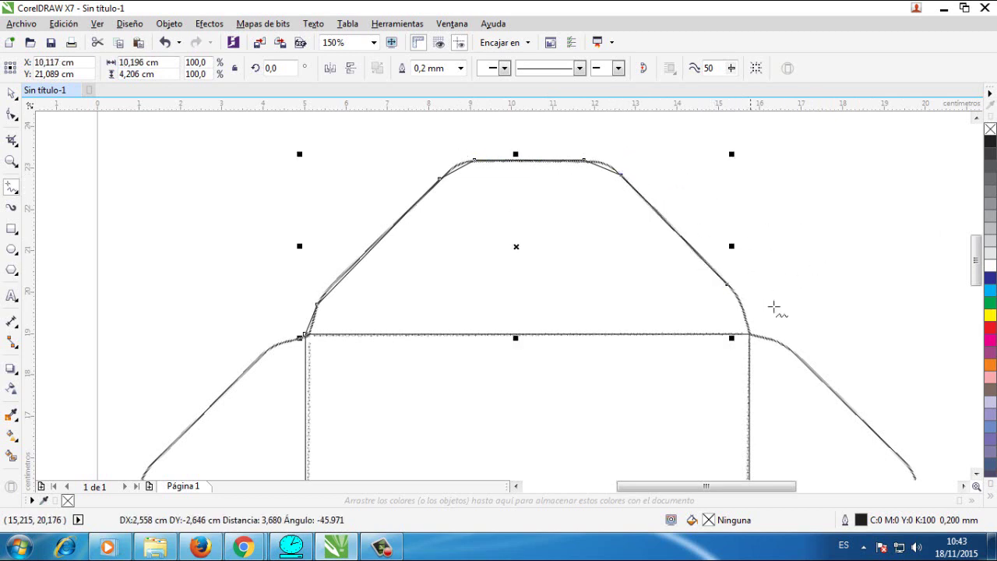
pyautogui.click(729, 286)
pyautogui.click(749, 334)
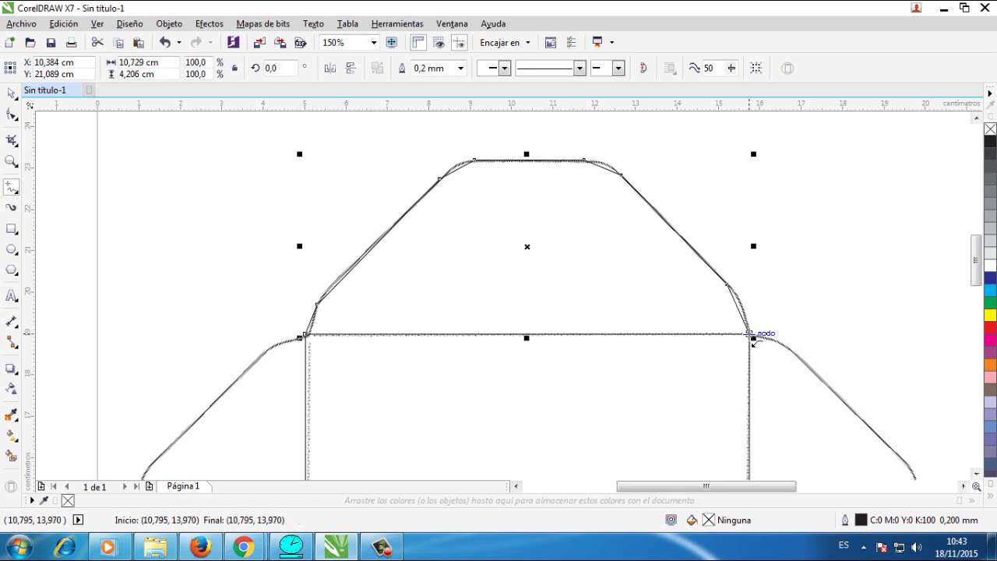
pyautogui.click(751, 336)
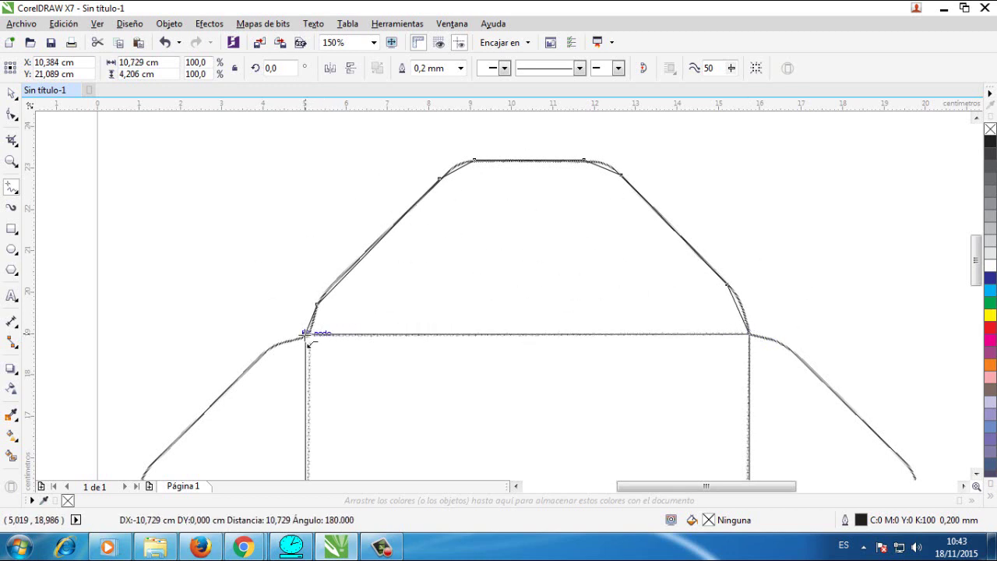
pyautogui.click(305, 334)
# - Move the closed flap outline away from the template image and undo the move
pyautogui.click(8, 94)
pyautogui.moveTo(523, 249); pyautogui.dragTo(434, 233)
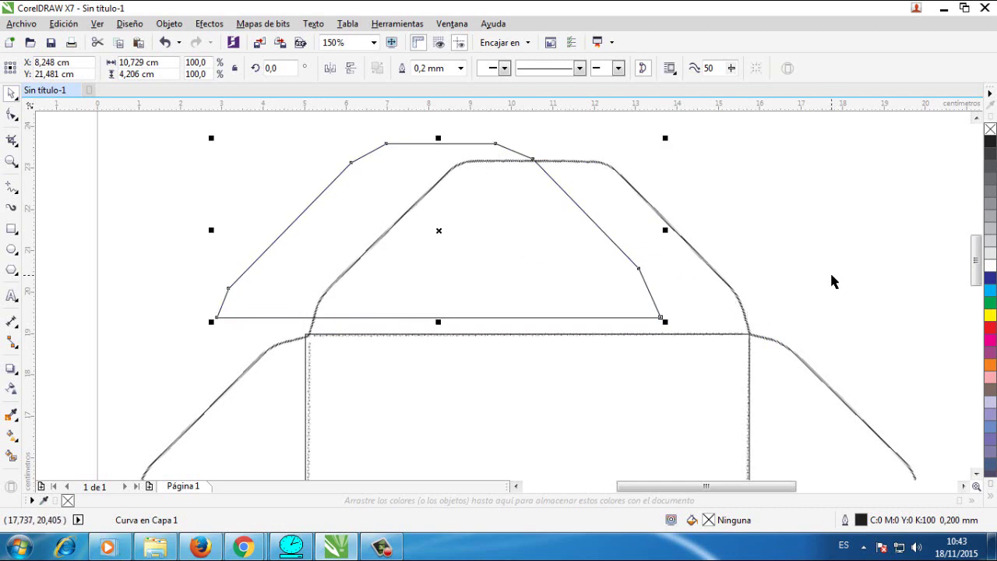
pyautogui.hotkey('ctrl', 'z')
# - Convert the straight segments at the flap's two upper corners to curves and bend them onto the template's rounded corners
pyautogui.click(12, 162)
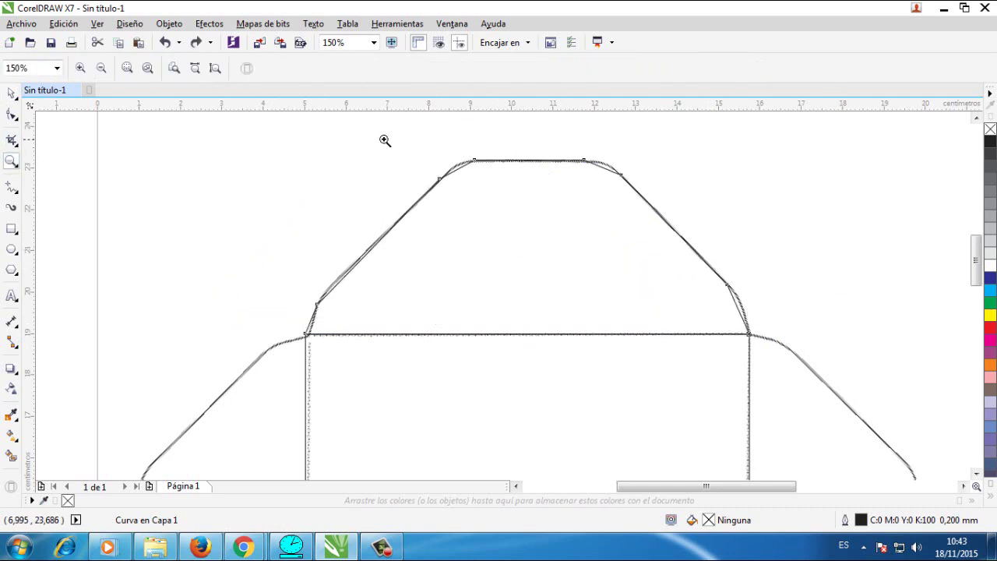
pyautogui.moveTo(384, 139); pyautogui.dragTo(743, 218)
pyautogui.click(11, 94)
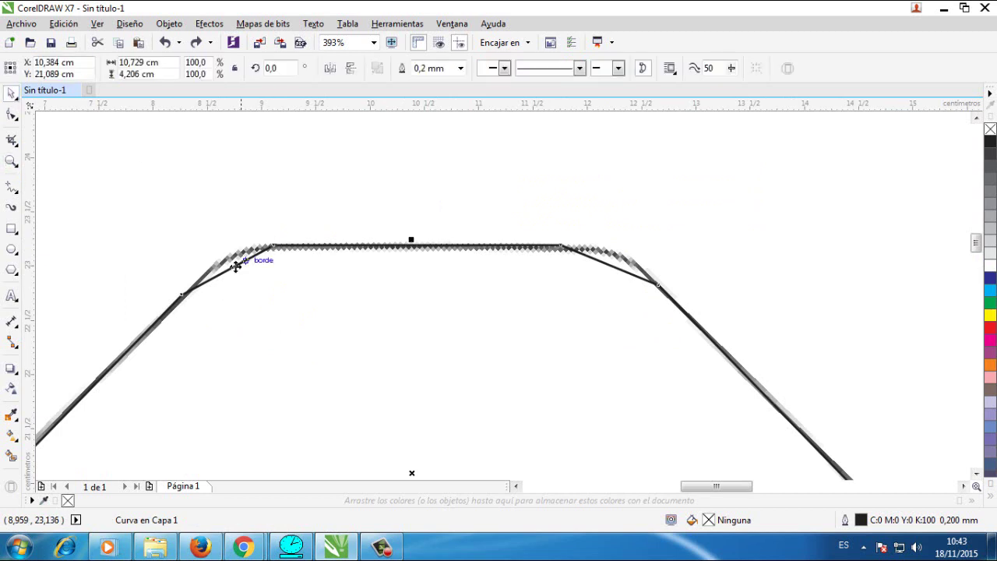
pyautogui.click(12, 115)
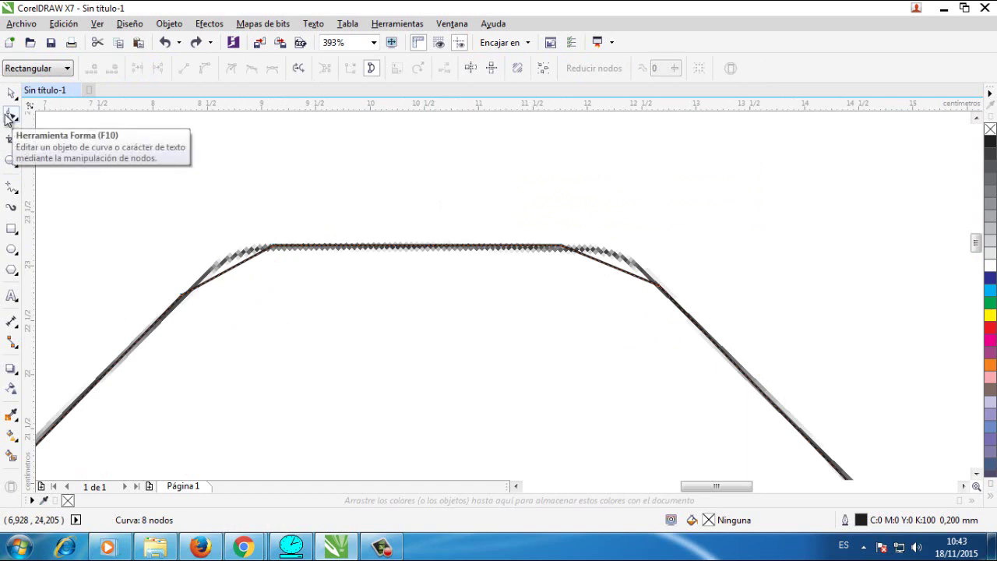
pyautogui.click(228, 270)
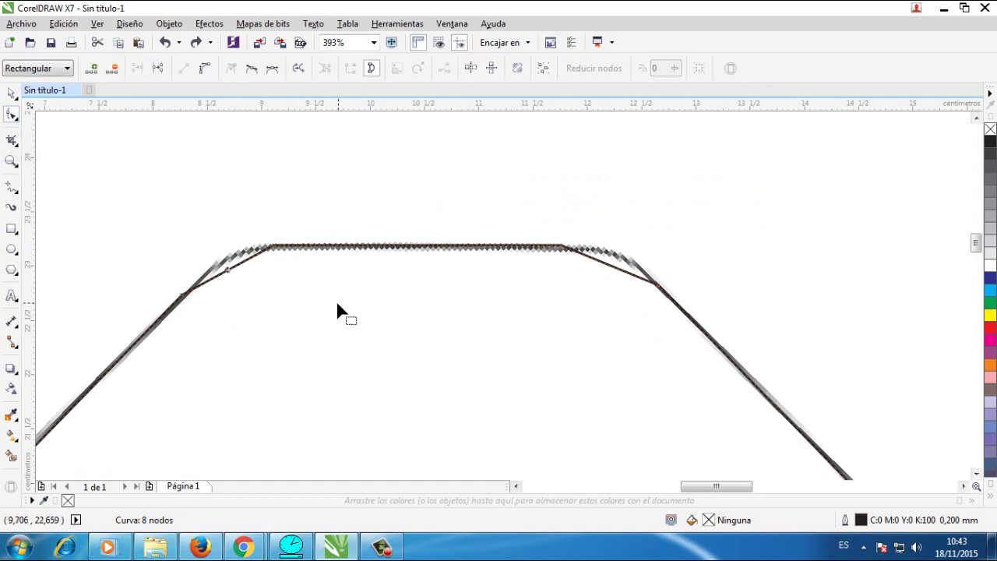
pyautogui.click(205, 68)
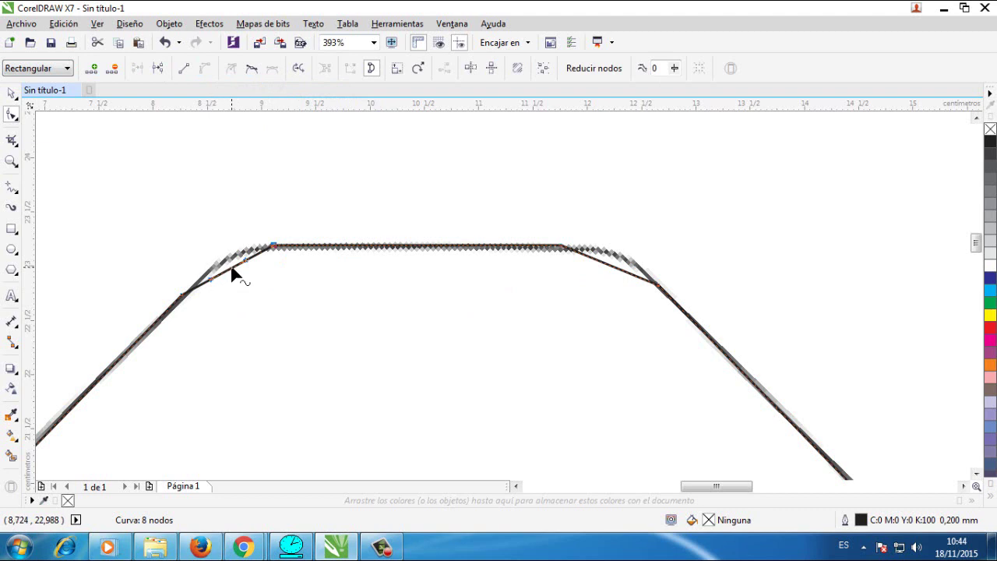
pyautogui.click(231, 272)
pyautogui.moveTo(230, 267); pyautogui.dragTo(227, 262)
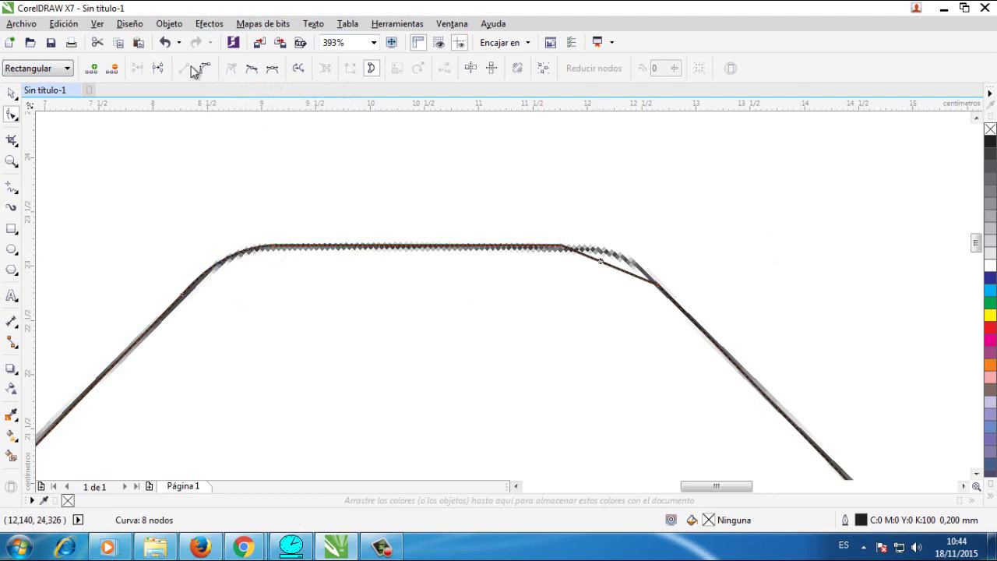
pyautogui.moveTo(614, 267); pyautogui.dragTo(627, 258)
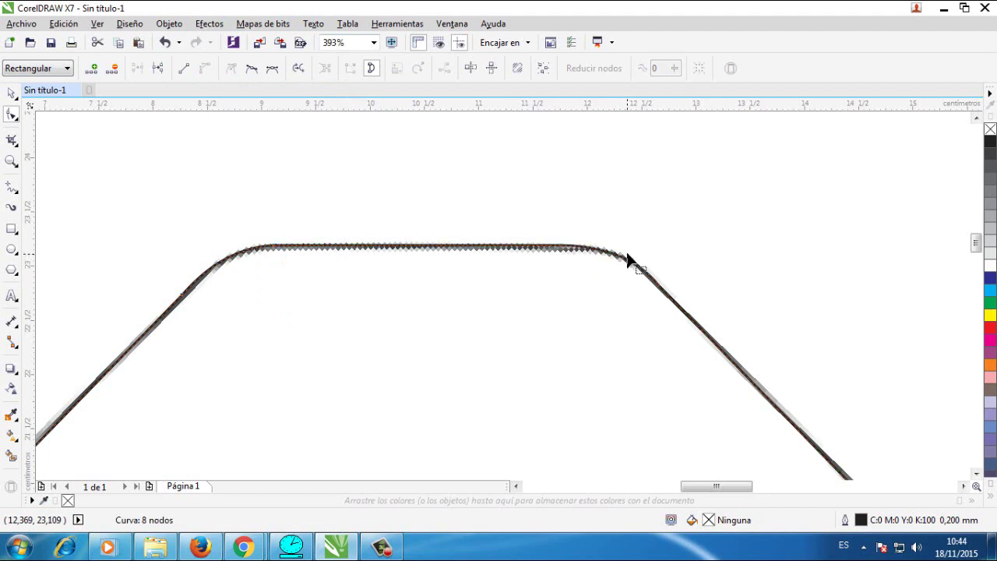
# - Convert the flap's left sloped segment to a curve and bend it to follow the template line near the lower bend
pyautogui.scroll(-4, 504, 262)
pyautogui.scroll(6, 366, 327)
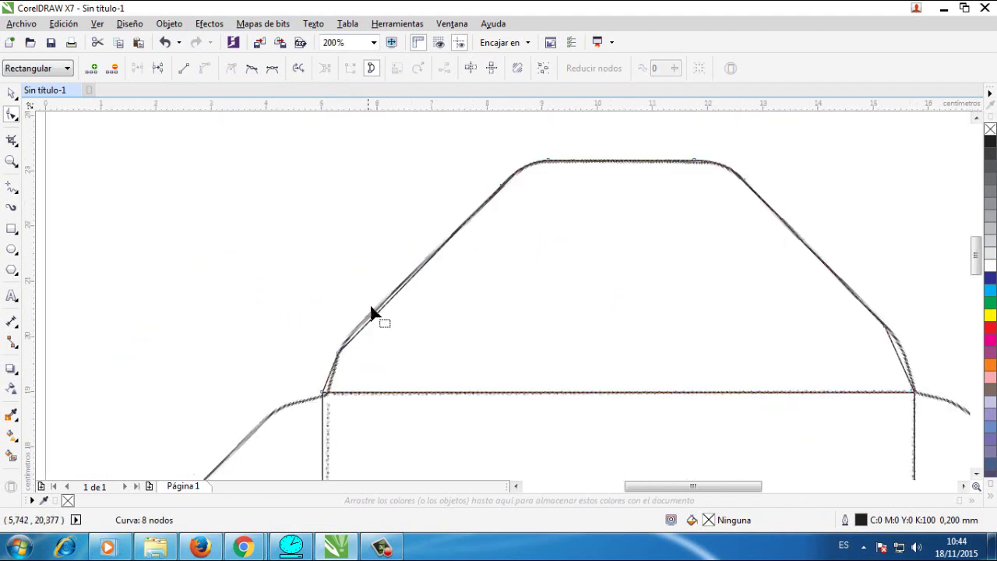
pyautogui.scroll(-2, 376, 313)
pyautogui.scroll(-2, 445, 285)
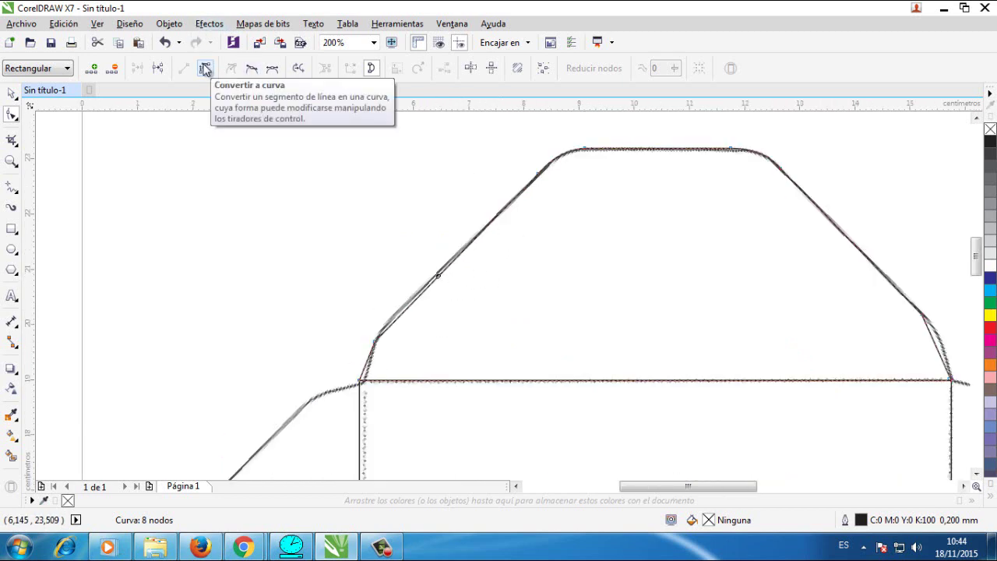
pyautogui.click(205, 68)
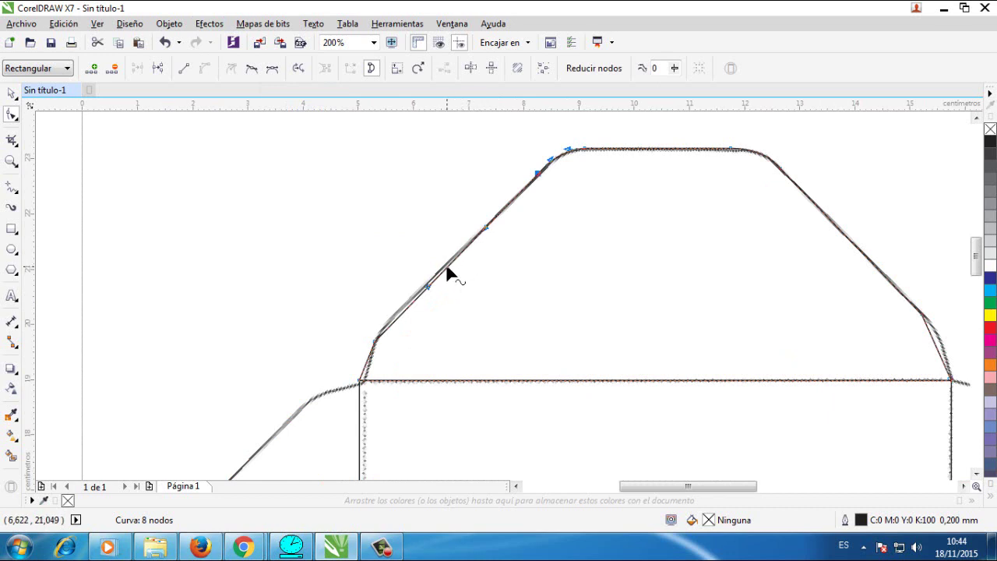
pyautogui.moveTo(445, 271); pyautogui.dragTo(410, 308)
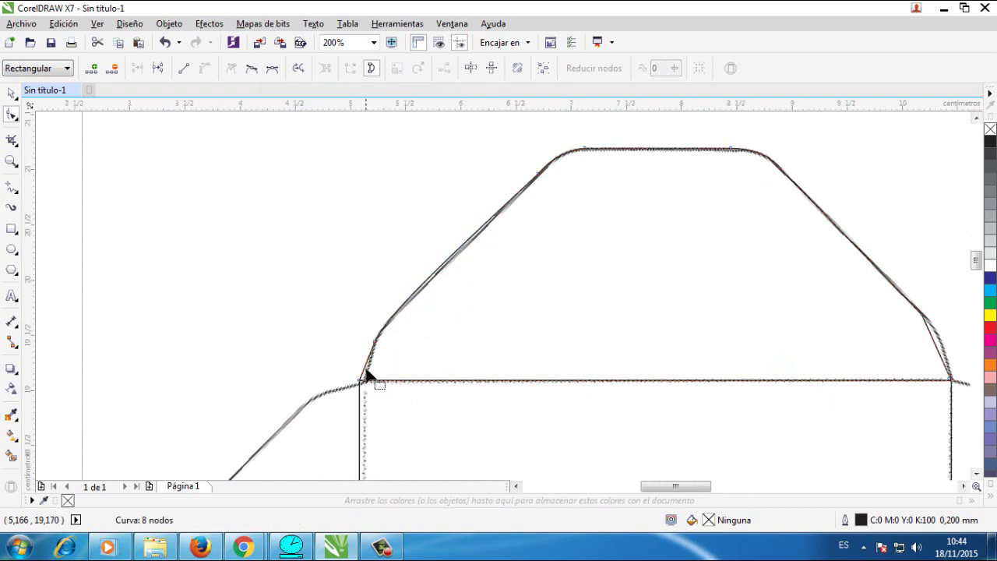
# - Move the flap outline's lower-left node inward along the fold to where the template's flap edge meets it
pyautogui.scroll(2, 363, 382)
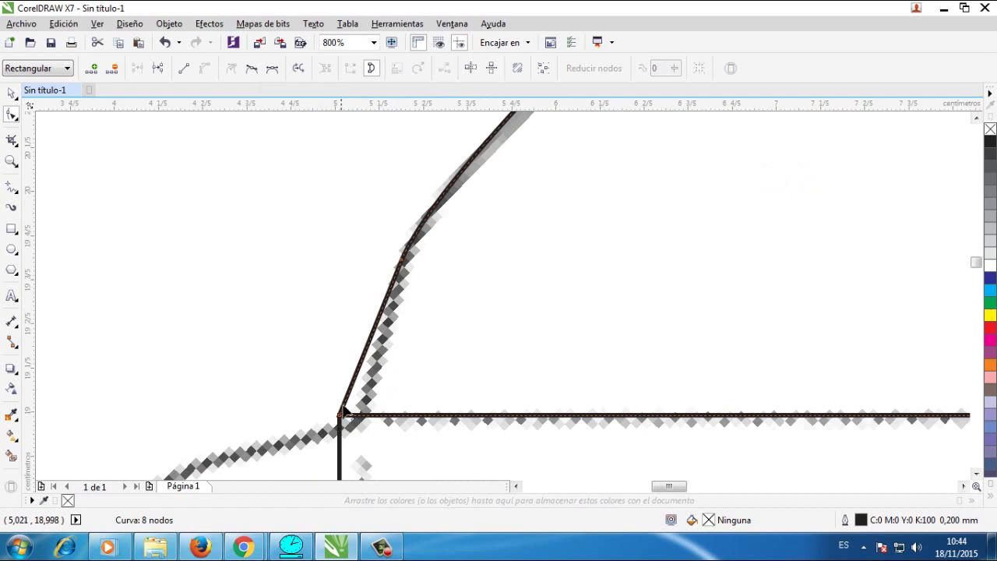
pyautogui.click(341, 417)
pyautogui.moveTo(343, 417); pyautogui.dragTo(365, 416)
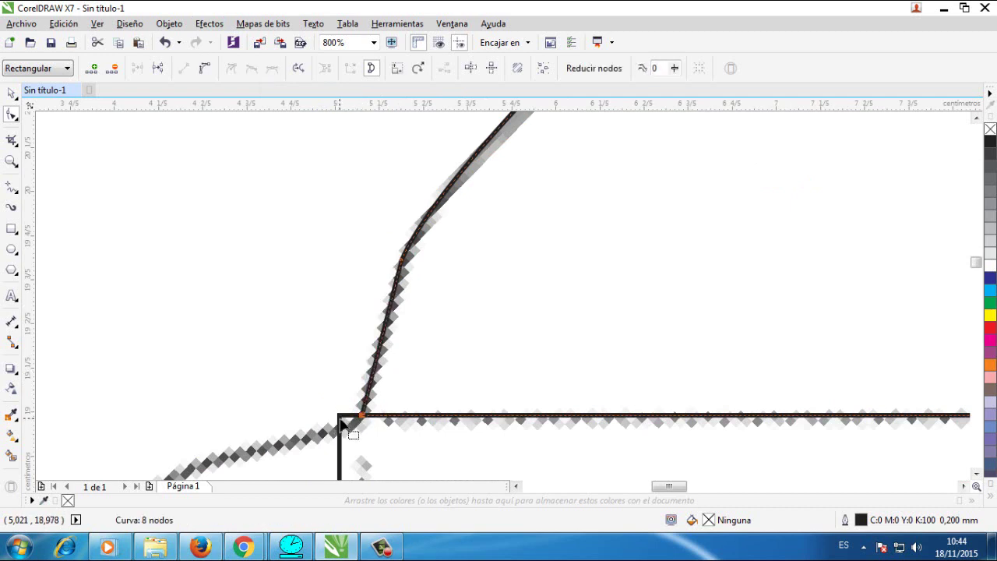
# - Narrow the central rectangle to about 10.68 cm wide, aligning its left side with the flap's lower-left corner and the dotted fold line
pyautogui.click(12, 93)
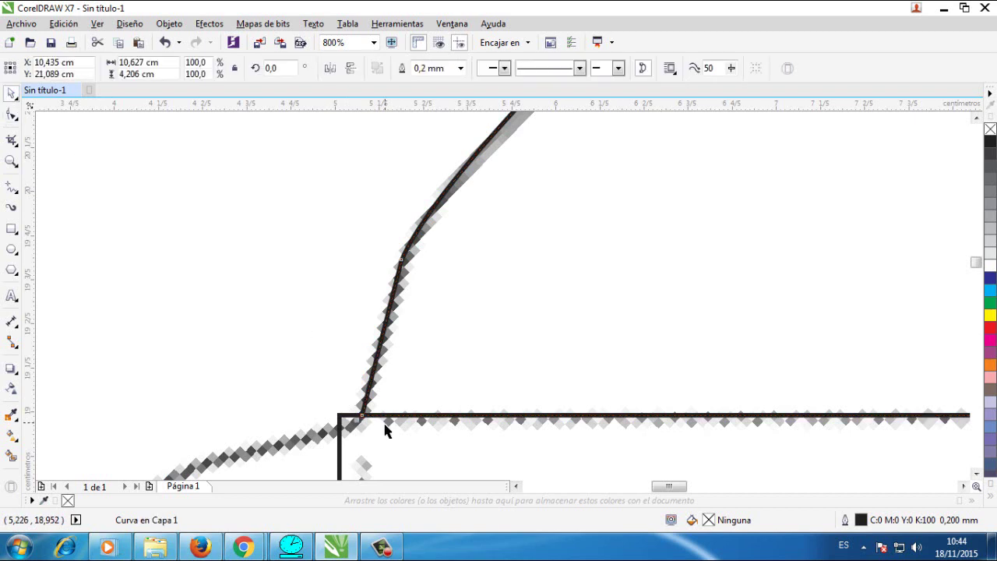
pyautogui.scroll(-2, 361, 413)
pyautogui.click(406, 424)
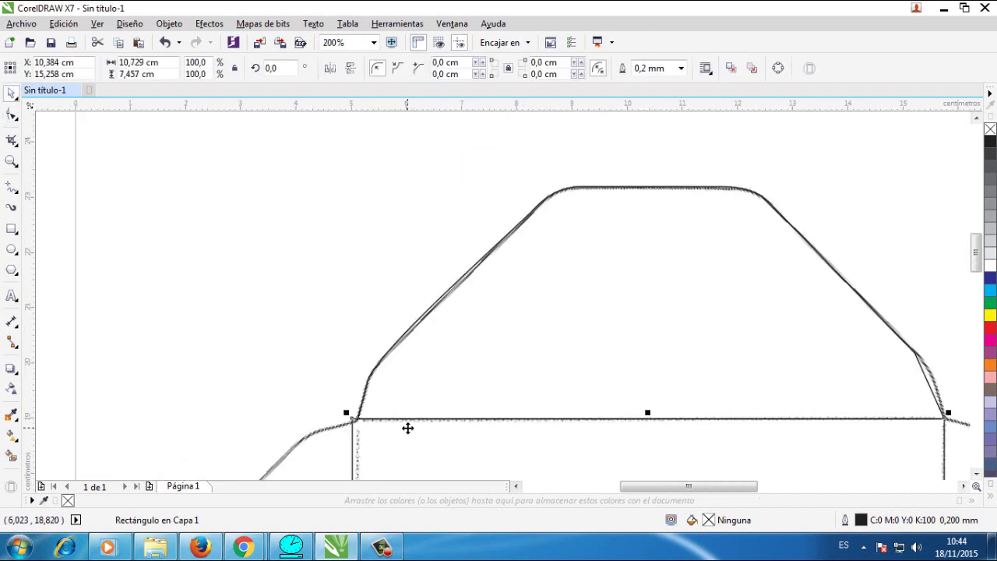
pyautogui.scroll(-2, 406, 424)
pyautogui.click(14, 165)
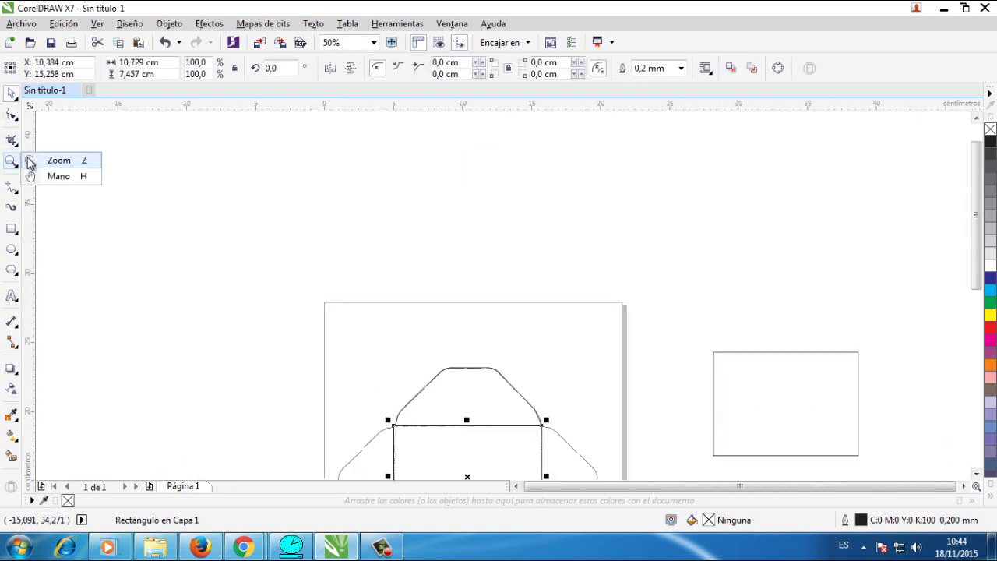
pyautogui.click(31, 163)
pyautogui.moveTo(331, 381); pyautogui.dragTo(487, 451)
pyautogui.press('space')
pyautogui.scroll(4, 475, 444)
pyautogui.scroll(-6, 527, 372)
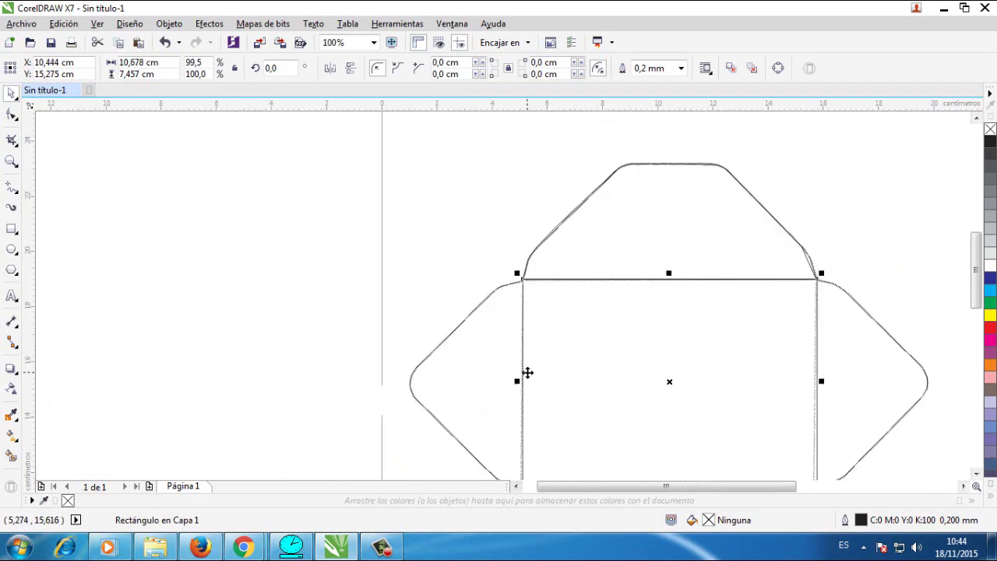
# - Convert the straight segment at the top flap's lower-right corner to a curve and bend it onto the template's rounded edge
pyautogui.press('F4')
pyautogui.scroll(5, 422, 188)
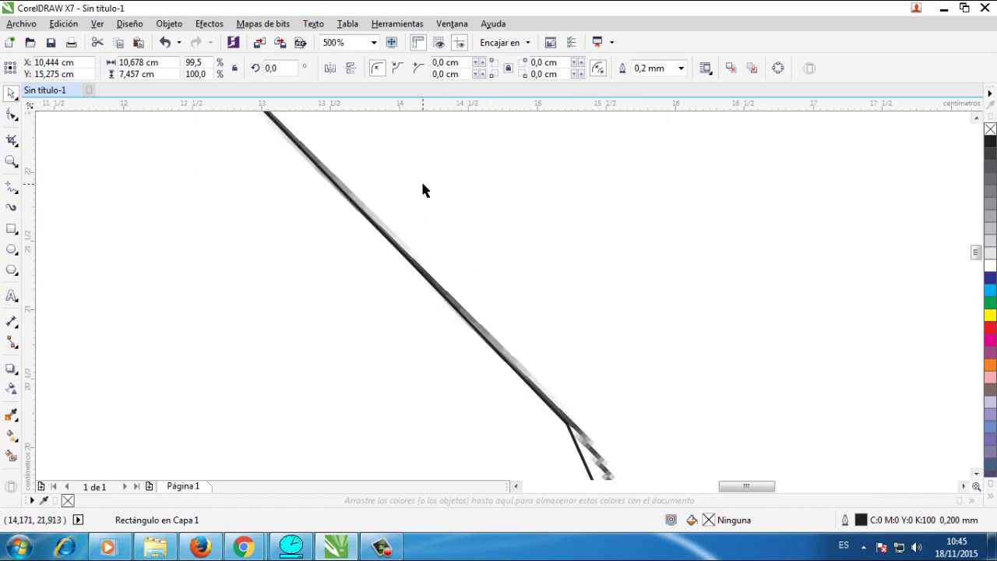
pyautogui.scroll(-1, 421, 190)
pyautogui.scroll(-2, 410, 189)
pyautogui.scroll(2, 477, 269)
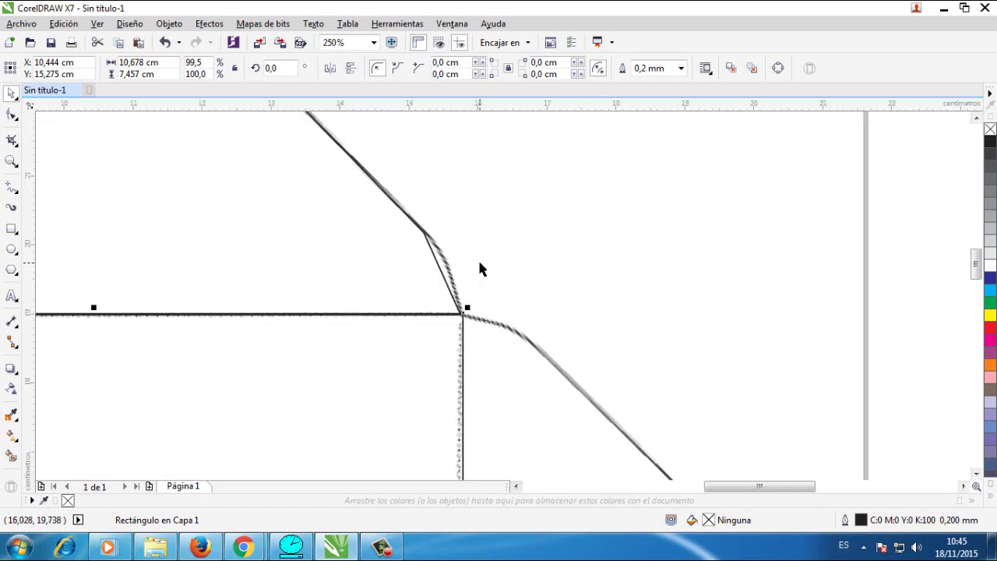
pyautogui.press('F10')
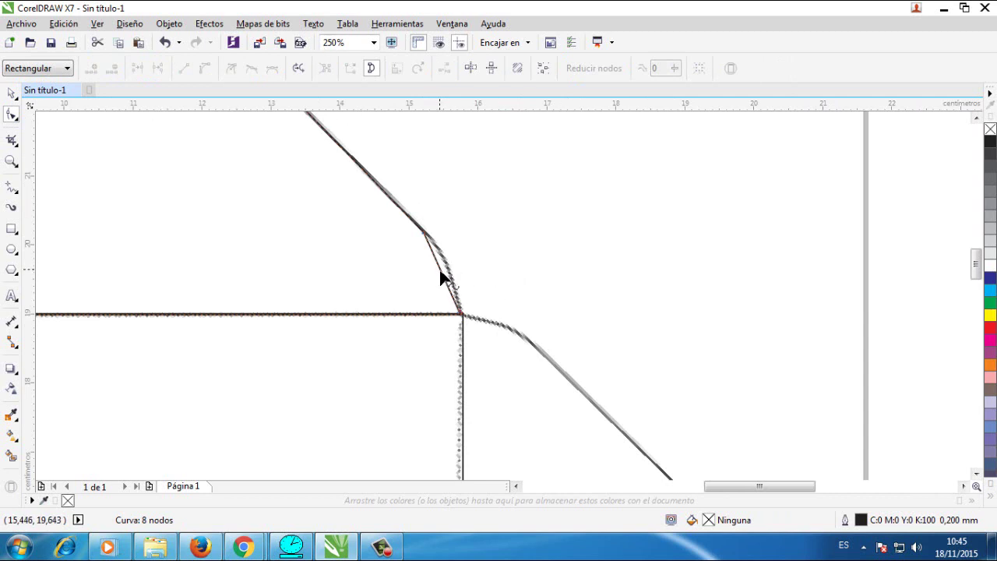
pyautogui.click(440, 272)
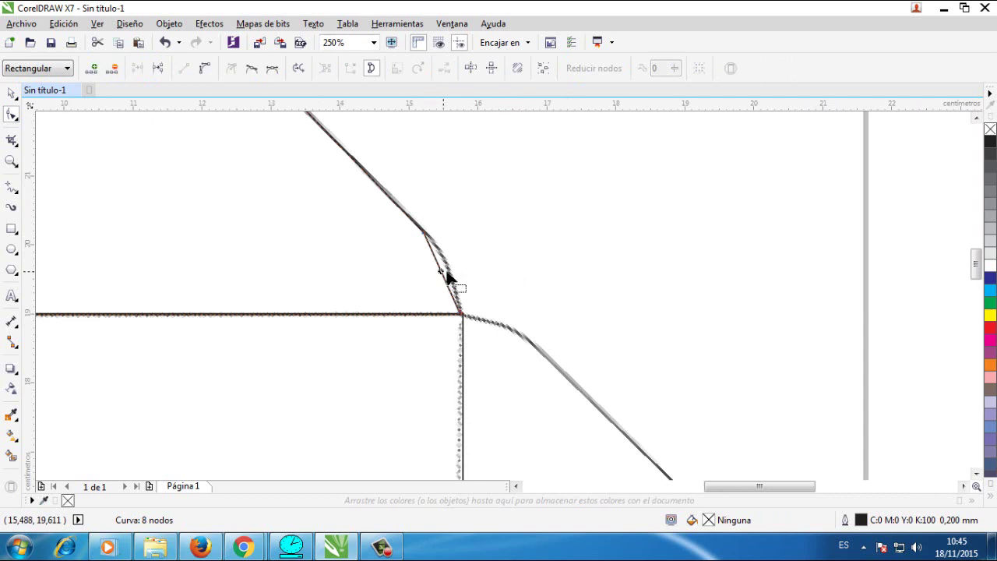
pyautogui.click(205, 68)
pyautogui.moveTo(447, 283); pyautogui.dragTo(452, 272)
pyautogui.scroll(-2, 451, 284)
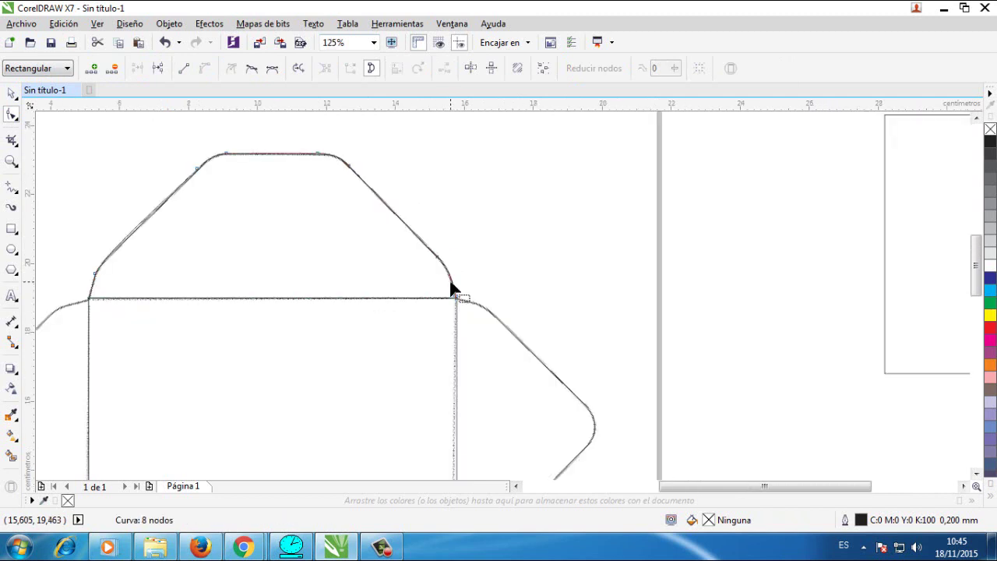
pyautogui.scroll(-1, 451, 285)
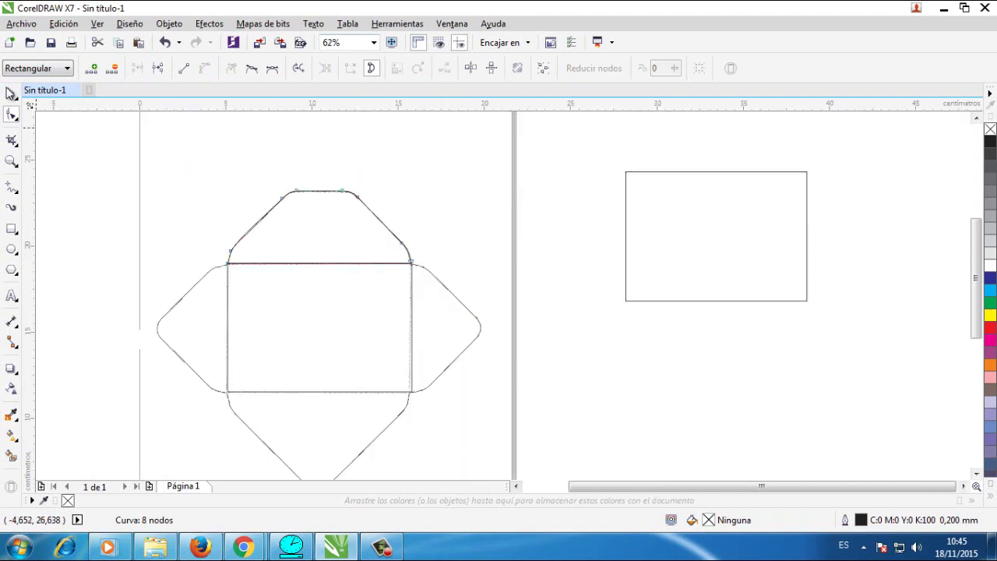
pyautogui.click(12, 92)
pyautogui.click(379, 452)
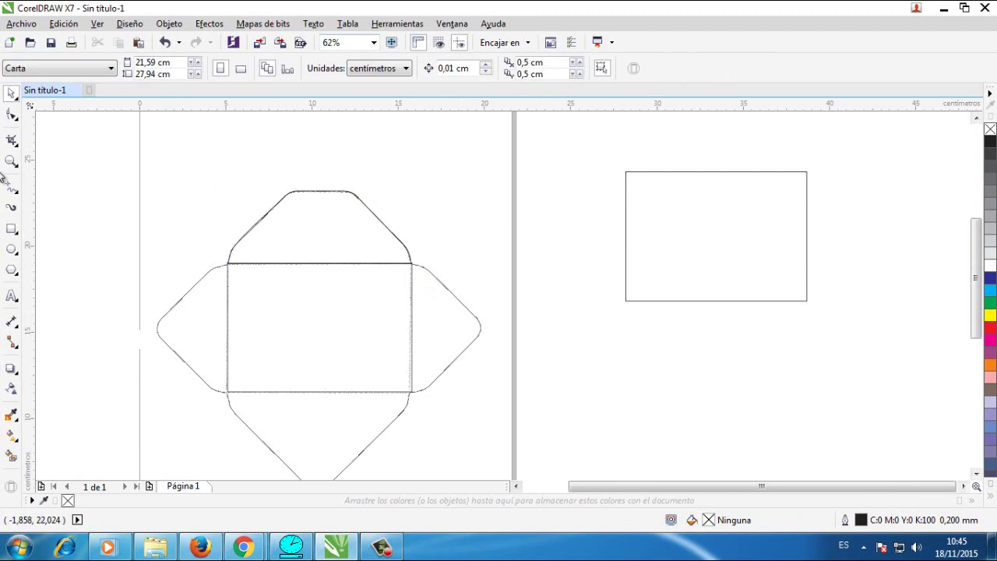
# - Convert the bottom flap's short tip segment to a curve and bend it onto the template's rounded point, adjusting its left node and handle
pyautogui.click(12, 160)
pyautogui.click(213, 333)
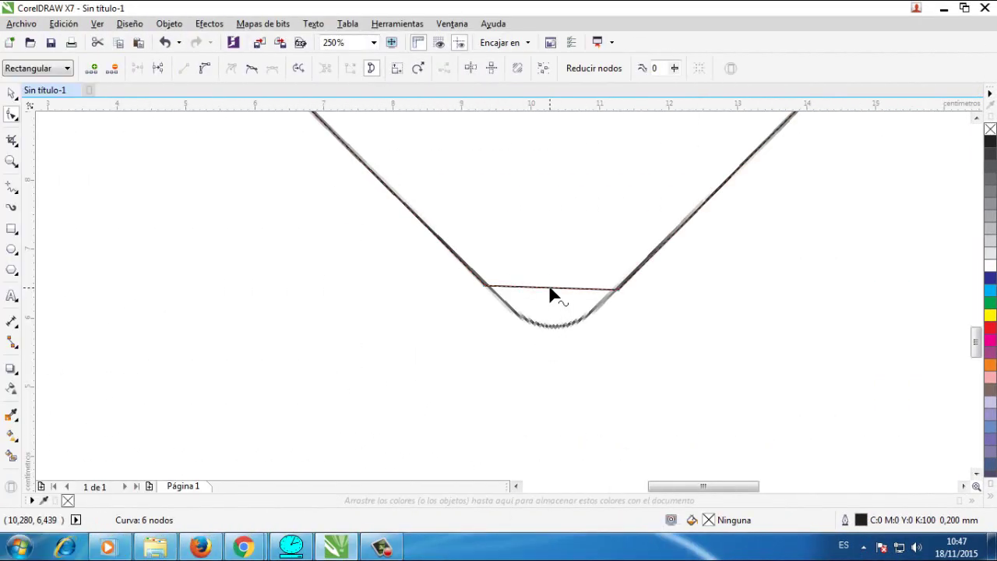
pyautogui.click(204, 68)
pyautogui.moveTo(549, 288); pyautogui.dragTo(556, 329)
pyautogui.click(483, 287)
pyautogui.moveTo(483, 287); pyautogui.dragTo(478, 273)
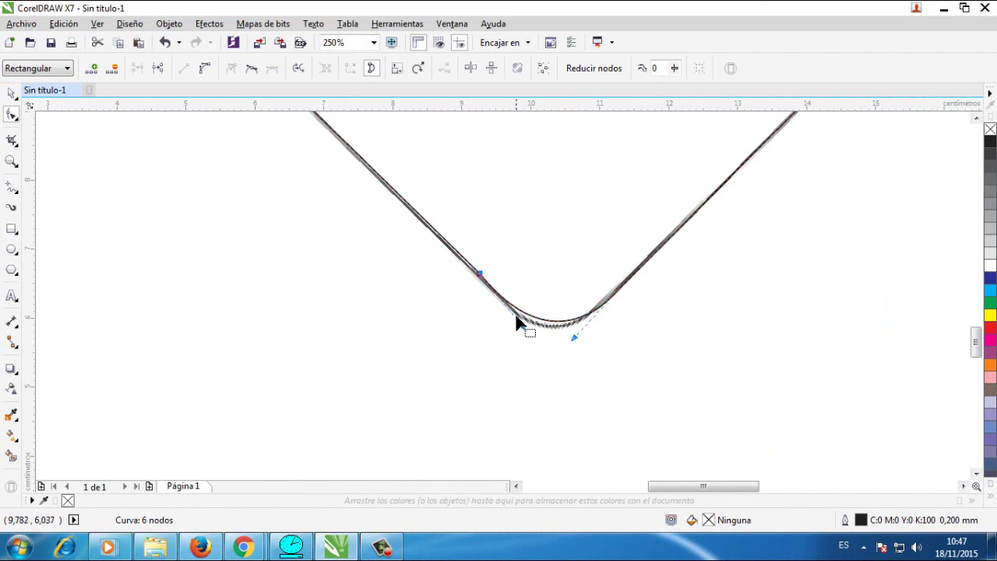
pyautogui.moveTo(523, 331); pyautogui.dragTo(531, 341)
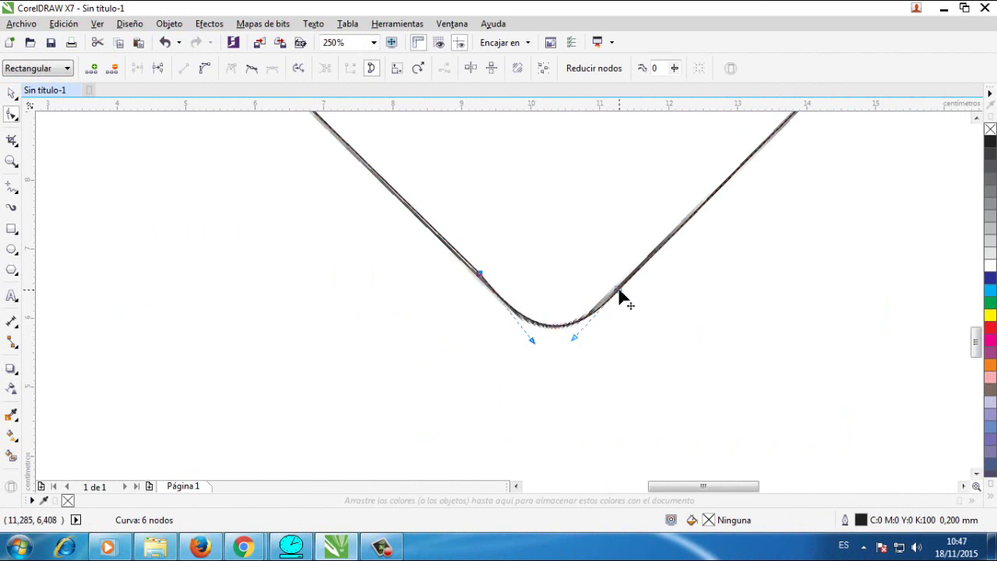
# - Adjust the right node and curve handle of the bottom flap's tip to follow the template line
pyautogui.moveTo(618, 290); pyautogui.dragTo(627, 282)
pyautogui.moveTo(584, 336); pyautogui.dragTo(561, 343)
pyautogui.moveTo(629, 282); pyautogui.dragTo(637, 284)
pyautogui.scroll(-4, 589, 279)
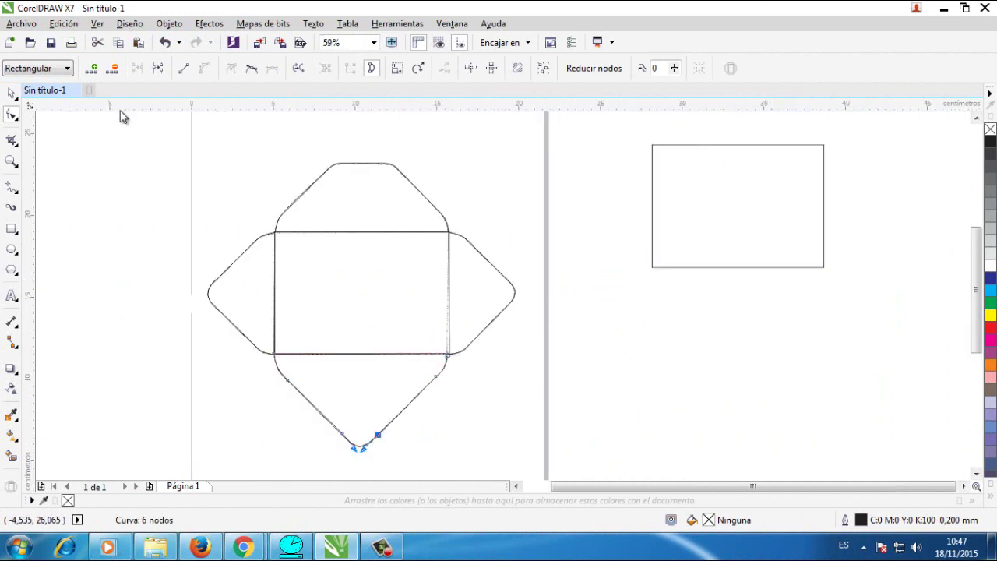
pyautogui.click(11, 93)
pyautogui.click(523, 155)
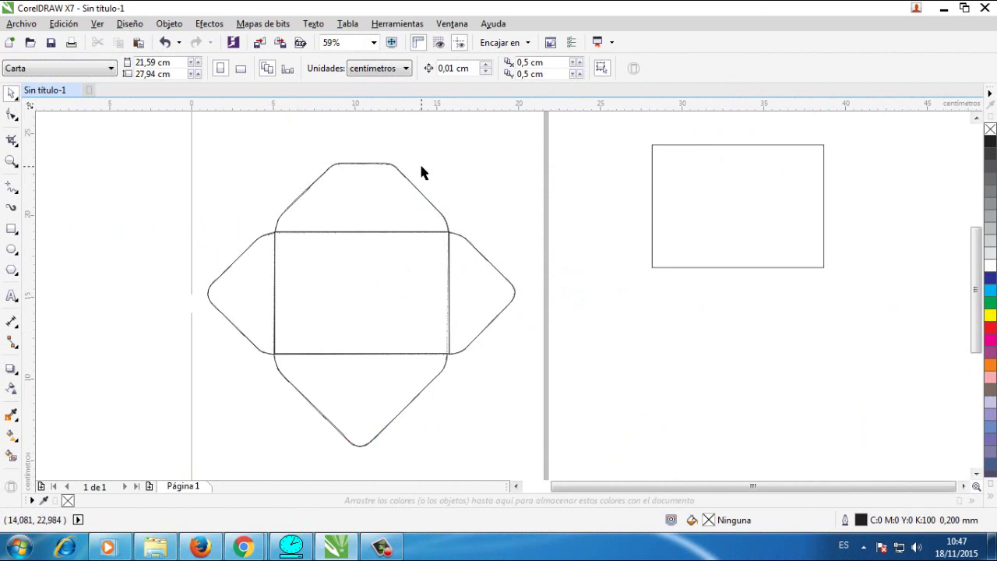
# - Remove the template bitmap from behind the traced outlines and center the bottom flap horizontally under the central rectangle
pyautogui.click(344, 209)
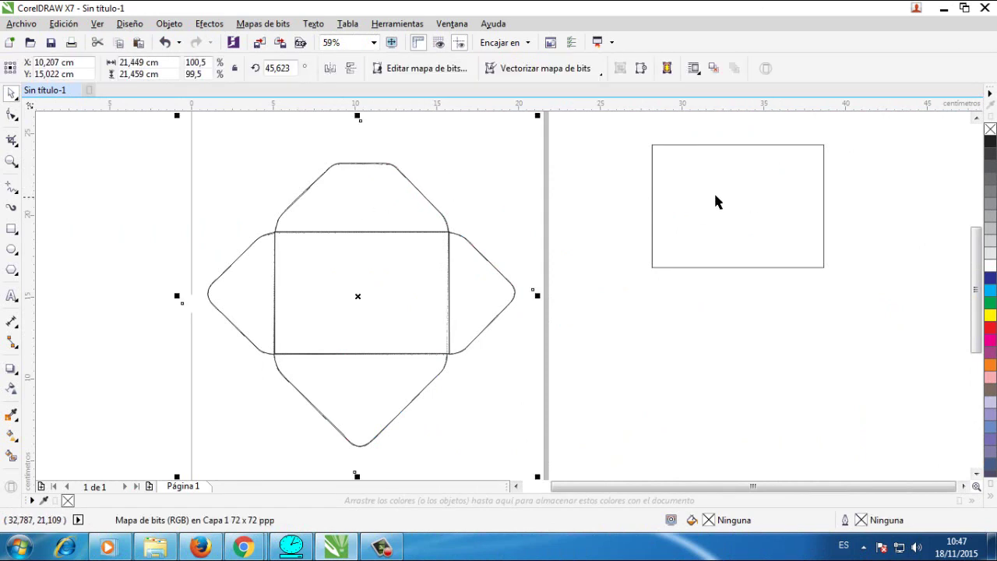
pyautogui.click(596, 207)
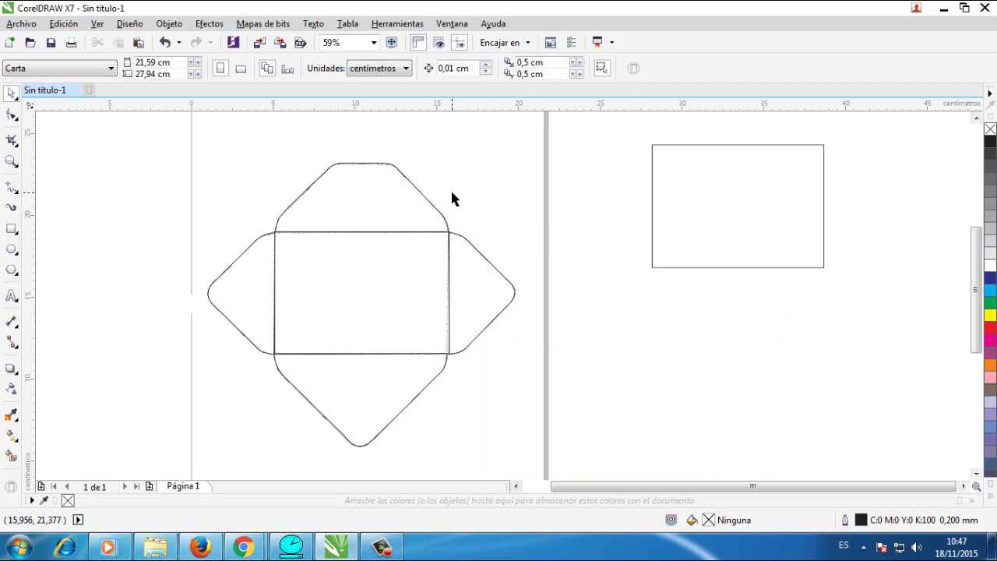
pyautogui.click(457, 225)
pyautogui.moveTo(454, 211); pyautogui.dragTo(626, 198)
pyautogui.moveTo(640, 287); pyautogui.dragTo(638, 282)
pyautogui.press('Escape')
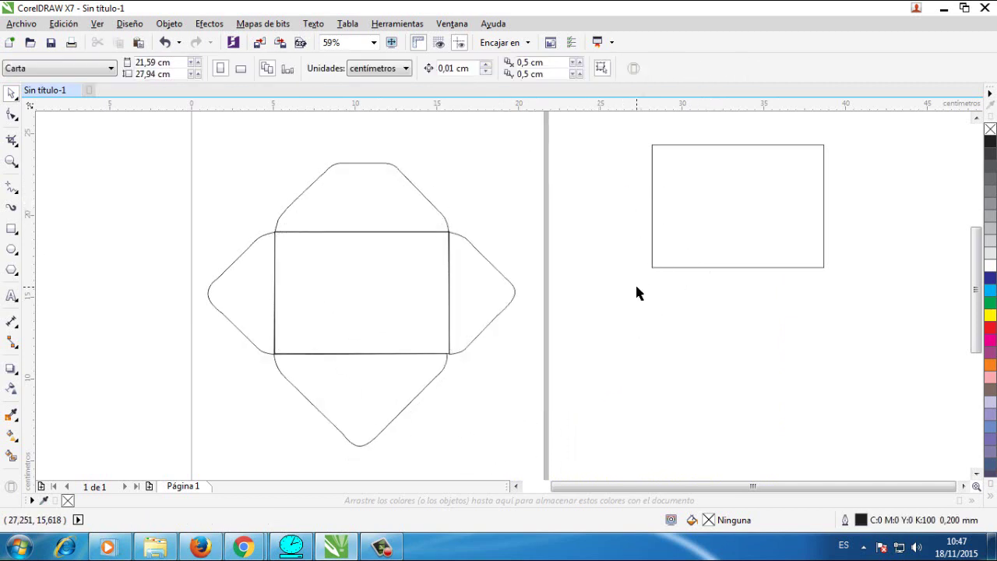
pyautogui.click(344, 331)
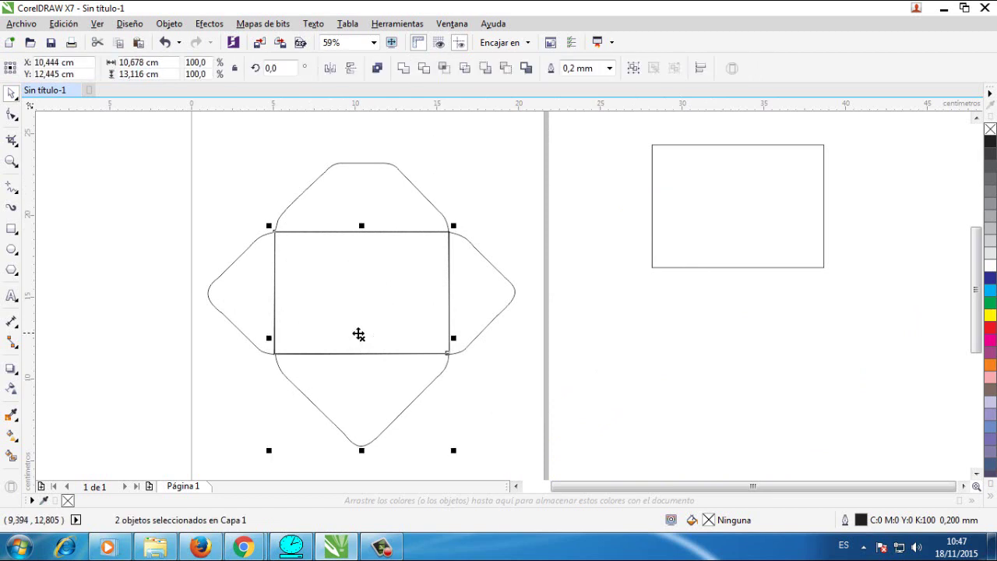
# - Move the separate rectangle from beside the page into the central panel and scale it down to about 9.27 × 6.63 cm
pyautogui.click(712, 233)
pyautogui.moveTo(712, 233); pyautogui.dragTo(349, 267)
pyautogui.moveTo(453, 215); pyautogui.dragTo(431, 233)
pyautogui.click(371, 257)
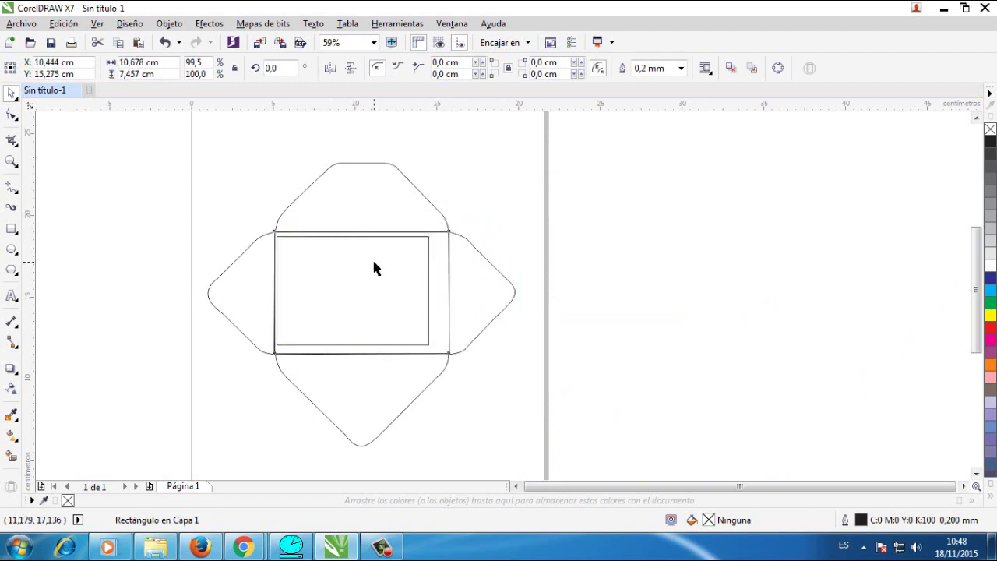
# - Align the inner rectangle with the central panel so it is centered both horizontally and vertically
pyautogui.click(359, 234)
pyautogui.click(347, 237)
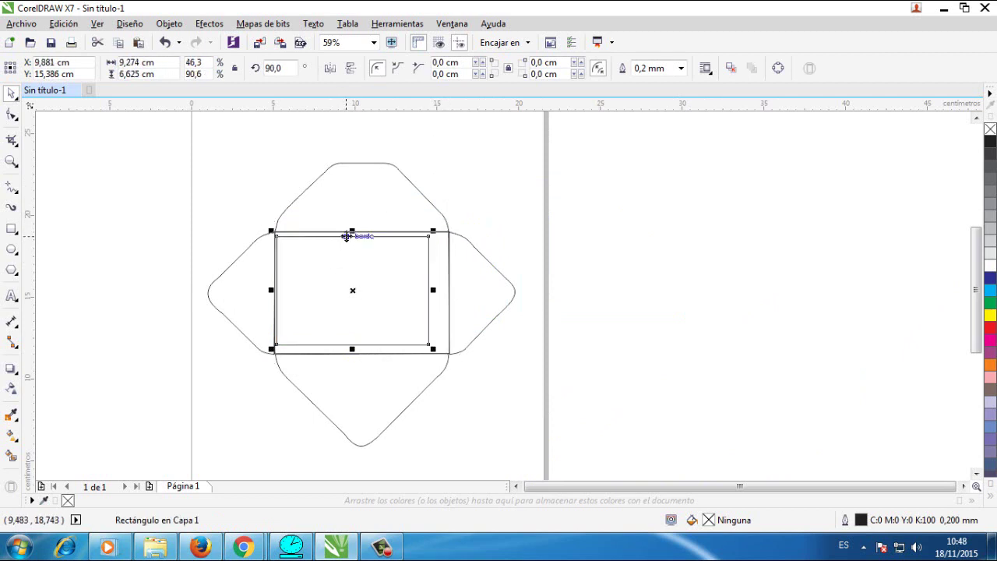
pyautogui.moveTo(345, 233); pyautogui.dragTo(355, 233)
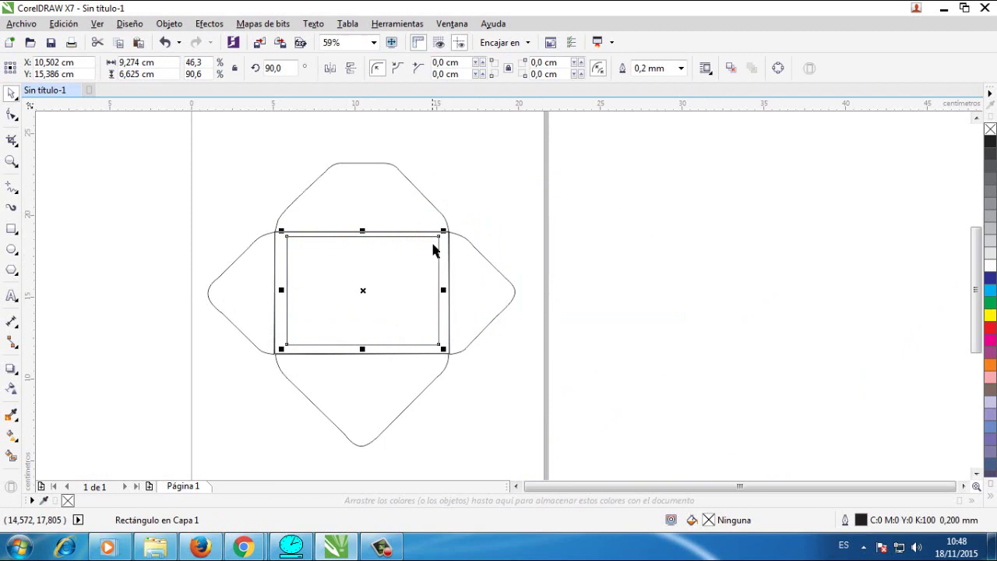
pyautogui.keyDown('shift'); pyautogui.click(447, 301); pyautogui.keyUp('shift')
pyautogui.press('c')
pyautogui.press('e')
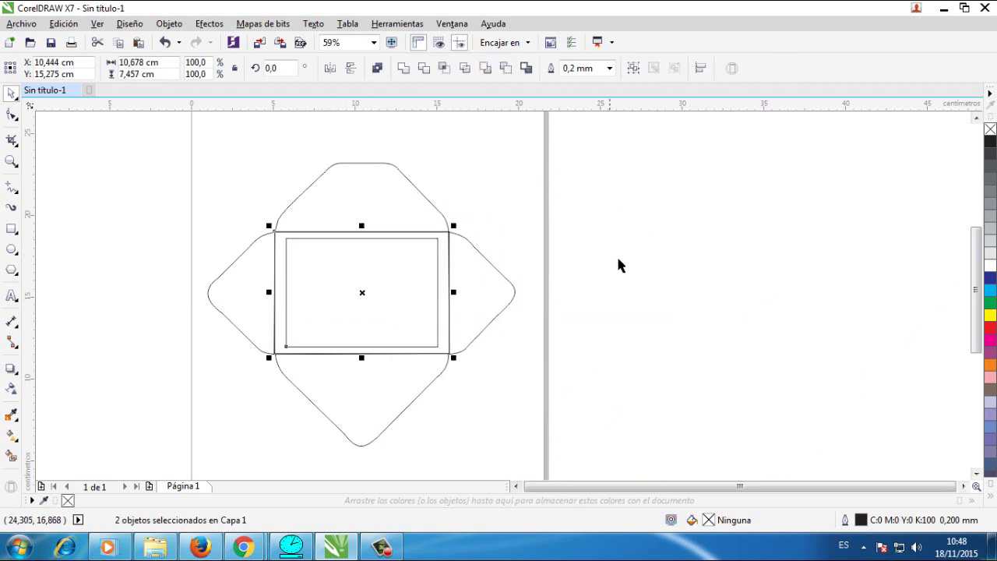
pyautogui.click(615, 254)
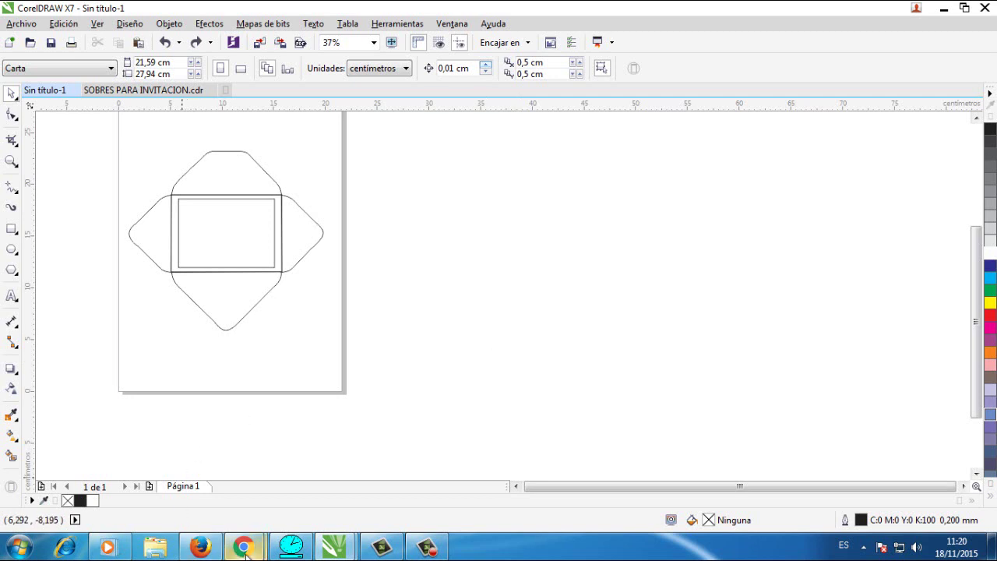
# - Switch to Chrome, open the pink polka-dot background from the Minnie image results at full size, and copy the image
pyautogui.moveTo(244, 550)
pyautogui.click(325, 487)
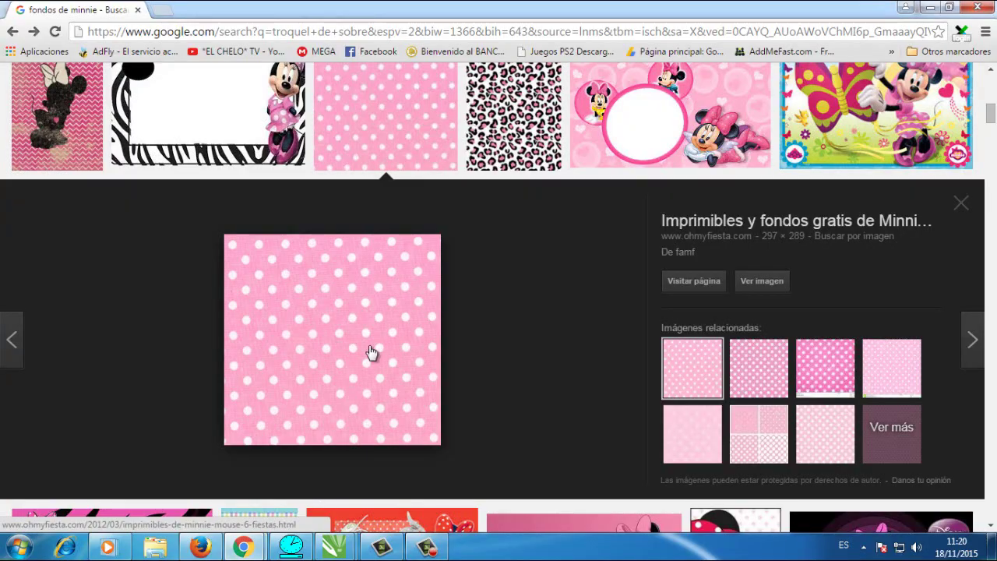
pyautogui.scroll(5, 356, 319)
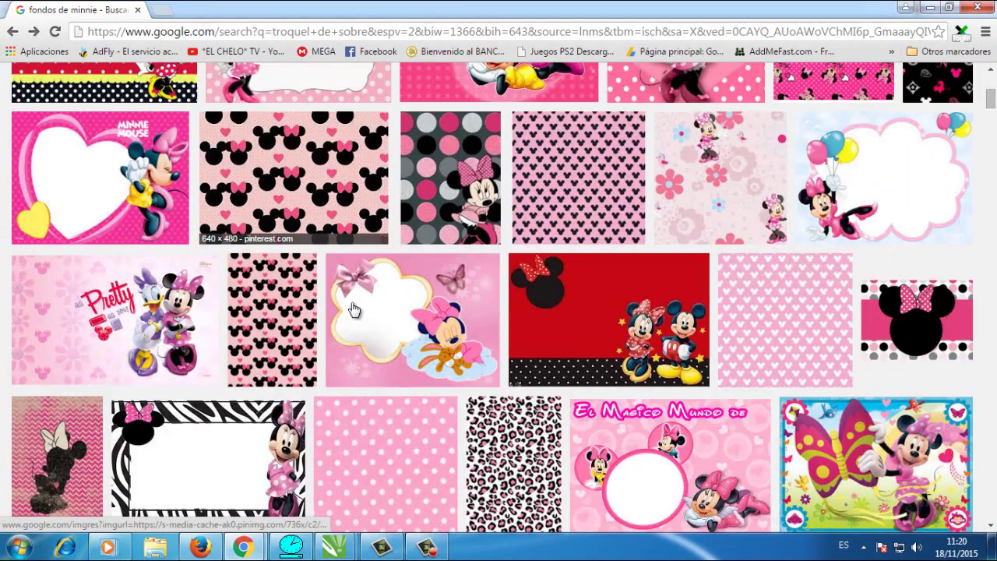
pyautogui.scroll(-5, 354, 312)
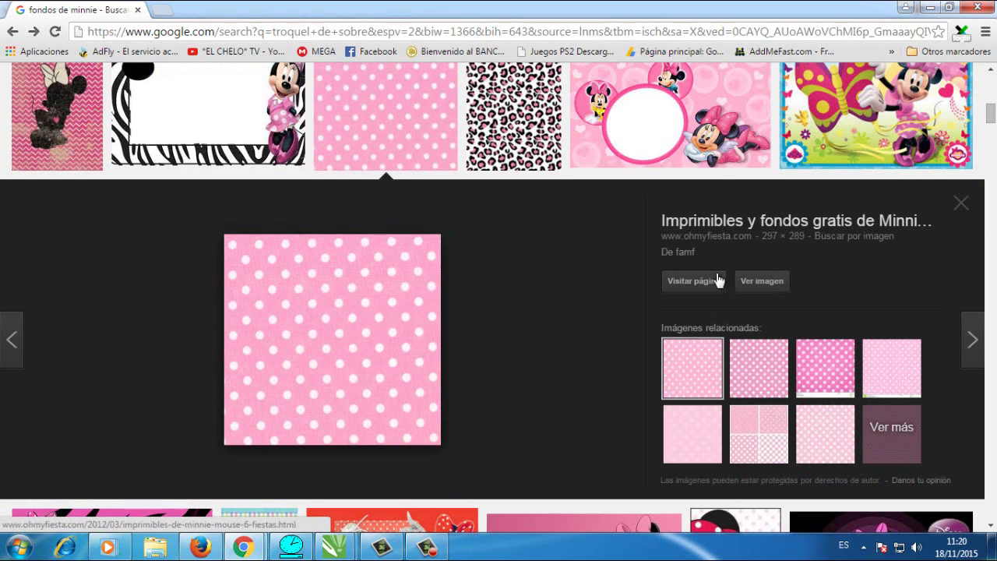
pyautogui.click(774, 281)
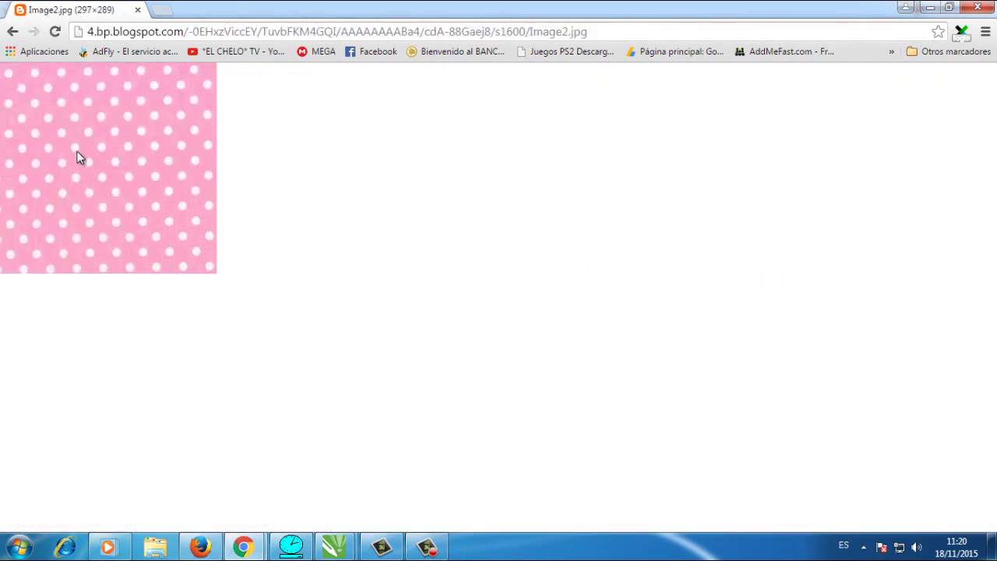
pyautogui.rightClick(78, 155)
pyautogui.click(129, 198)
# - Return to CorelDRAW, paste the pink polka-dot image, and place it outside the page to the right of the envelope
pyautogui.click(337, 549)
pyautogui.click(285, 490)
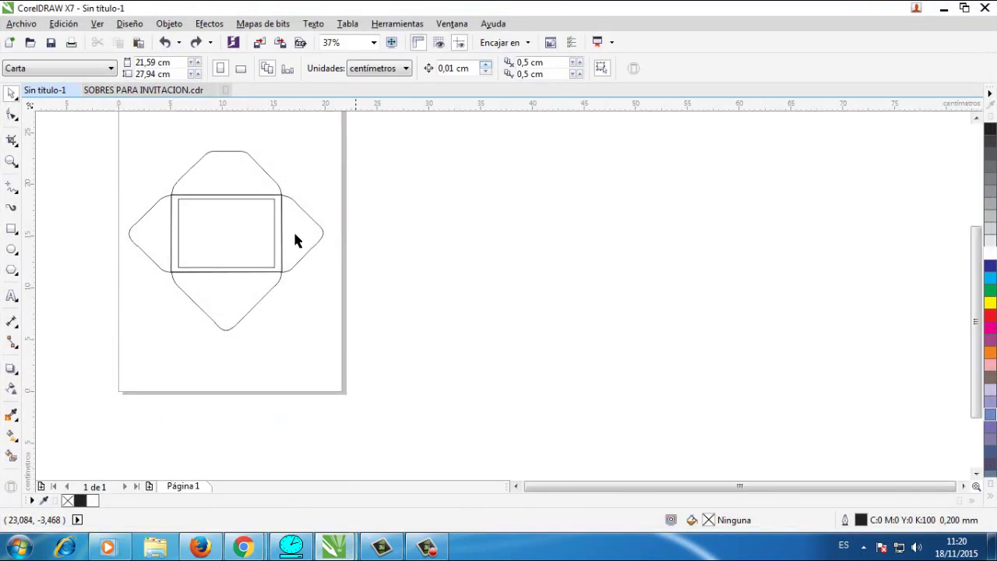
pyautogui.rightClick(117, 134)
pyautogui.click(142, 291)
pyautogui.rightClick(144, 294)
pyautogui.click(204, 394)
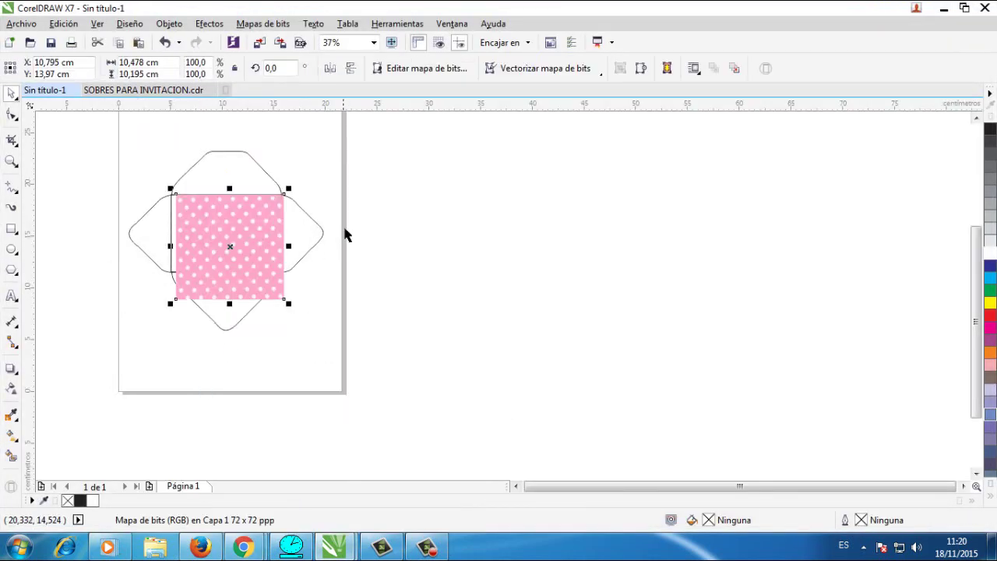
pyautogui.moveTo(222, 214); pyautogui.dragTo(466, 217)
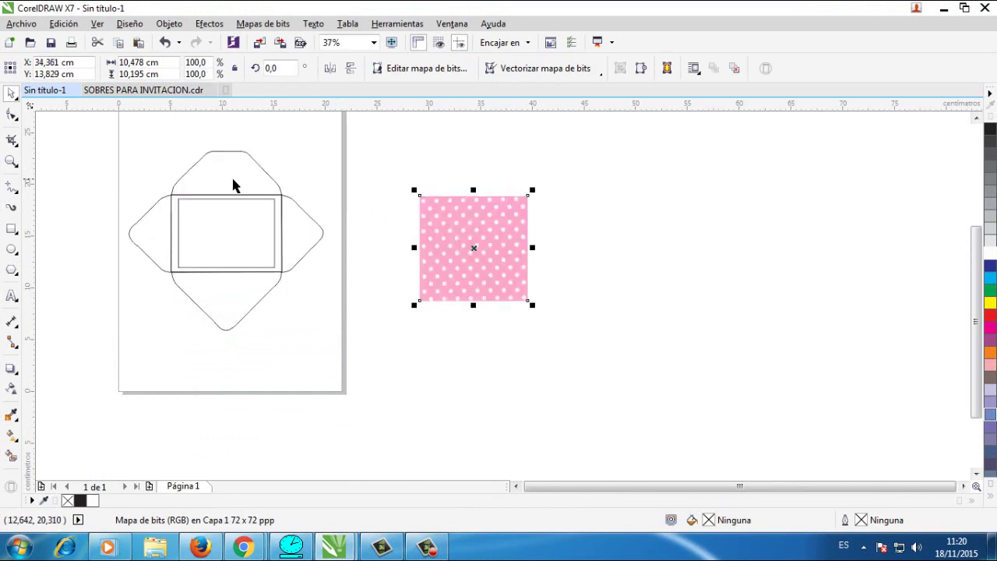
pyautogui.click(228, 226)
pyautogui.click(470, 270)
pyautogui.moveTo(469, 270); pyautogui.dragTo(445, 213)
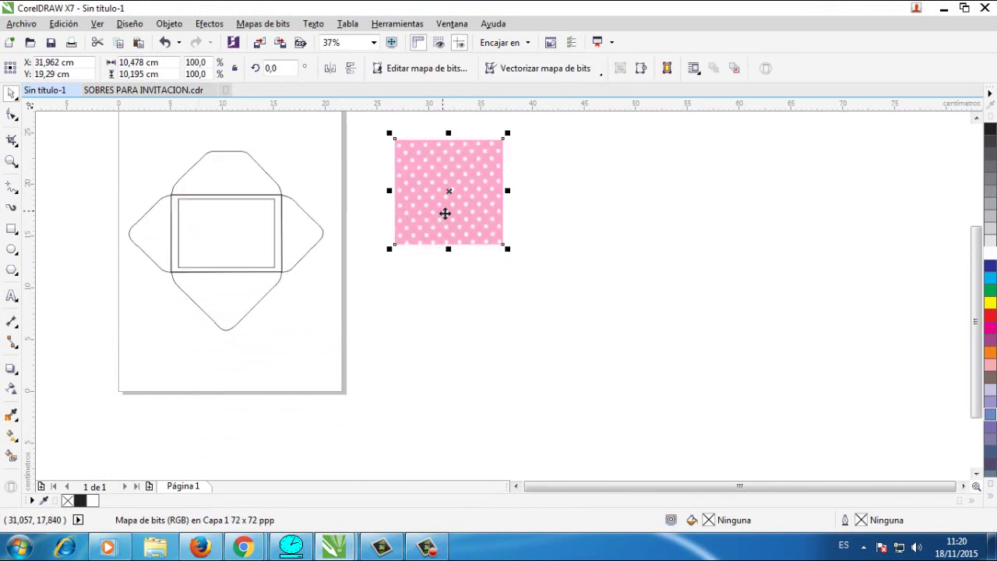
# - Move the inner rectangle out of the envelope's central panel to the empty area below the polka-dot image
pyautogui.click(218, 231)
pyautogui.click(180, 208)
pyautogui.click(176, 207)
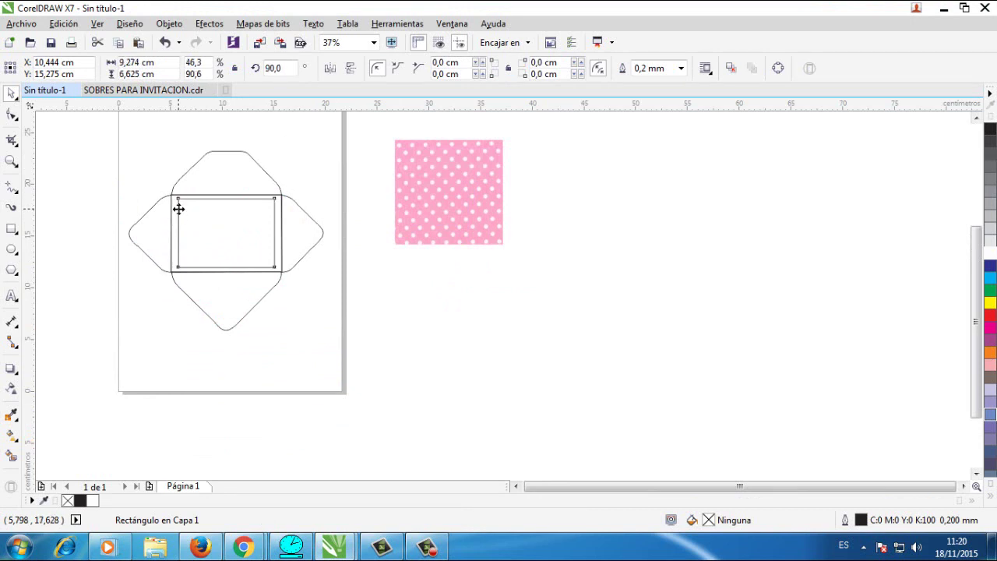
pyautogui.moveTo(179, 209); pyautogui.dragTo(438, 287)
pyautogui.click(478, 198)
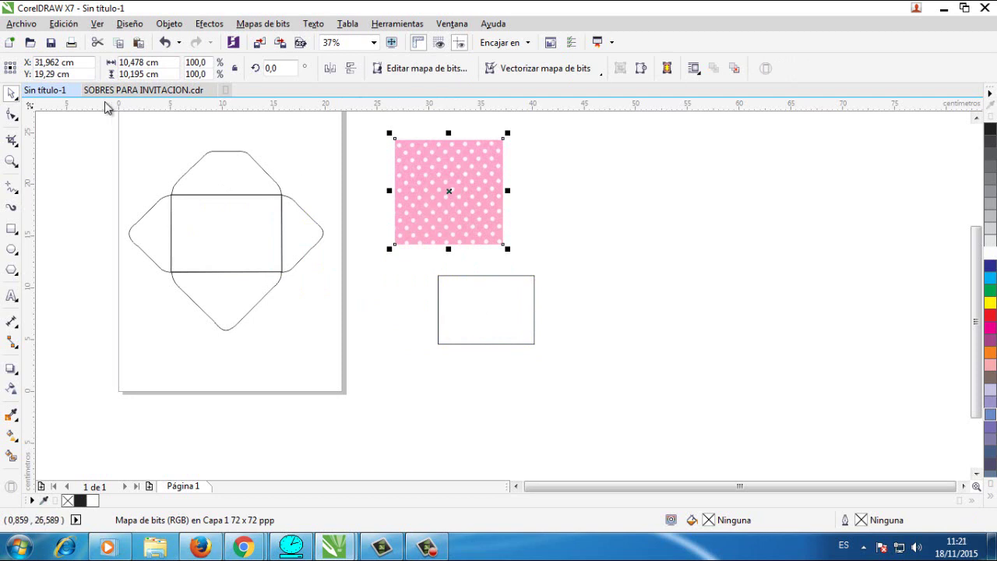
pyautogui.click(208, 183)
pyautogui.click(163, 238)
pyautogui.click(235, 280)
pyautogui.click(277, 233)
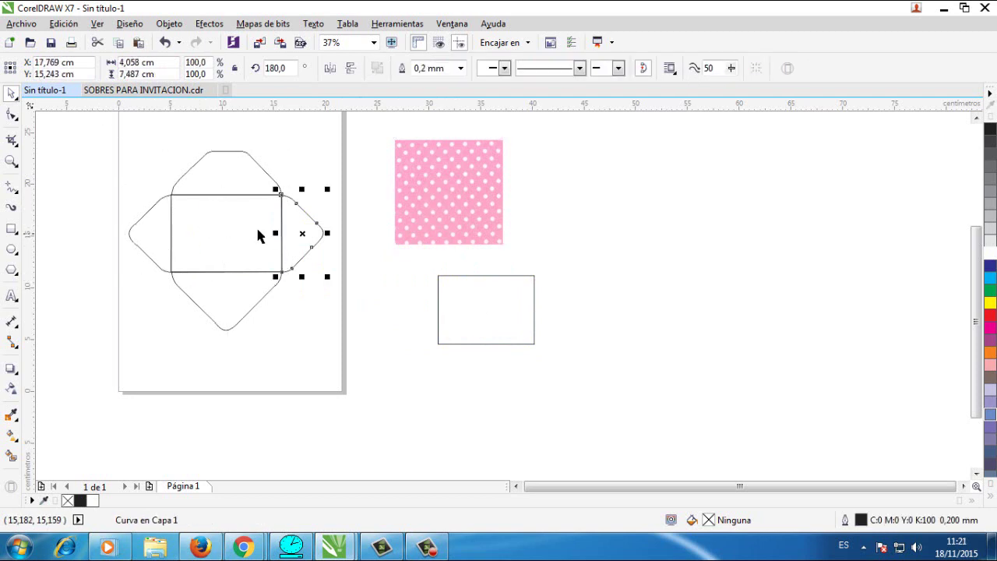
pyautogui.click(227, 190)
pyautogui.click(151, 225)
pyautogui.click(213, 187)
pyautogui.click(211, 222)
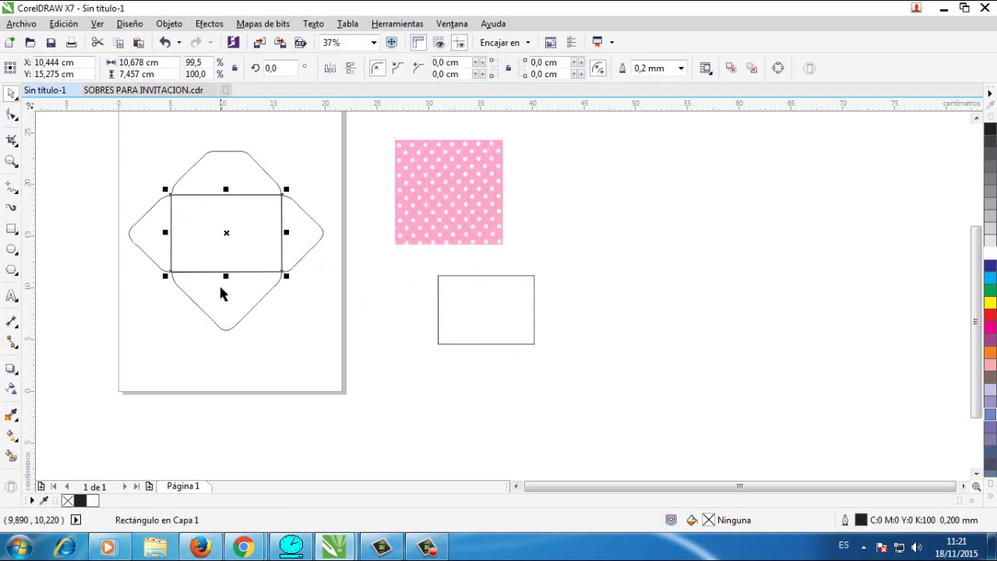
pyautogui.click(219, 284)
pyautogui.click(317, 342)
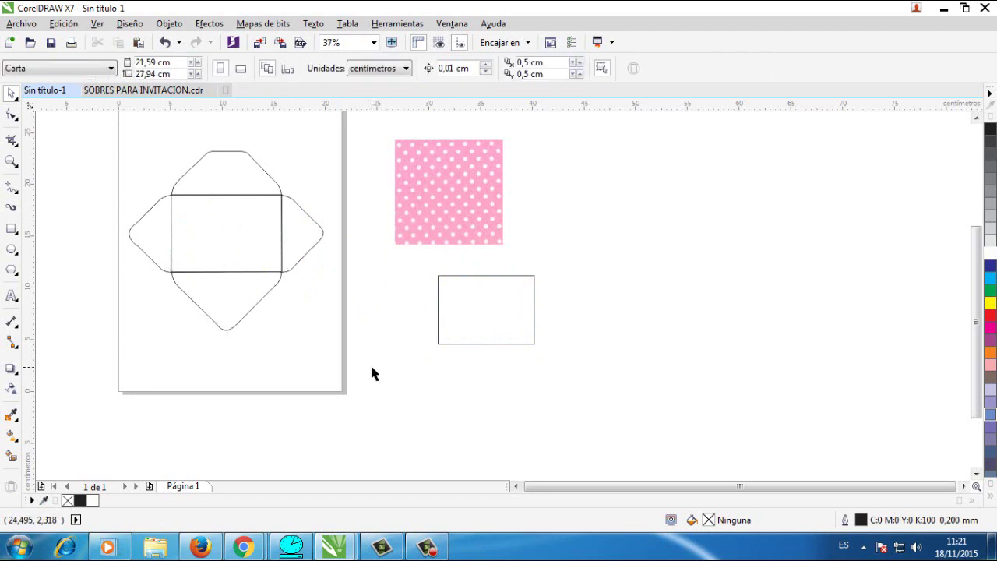
# - Group the envelope's four flaps and central panel into one object and reposition the group near the middle of the page
pyautogui.moveTo(372, 366); pyautogui.dragTo(103, 151)
pyautogui.moveTo(112, 173); pyautogui.dragTo(111, 174)
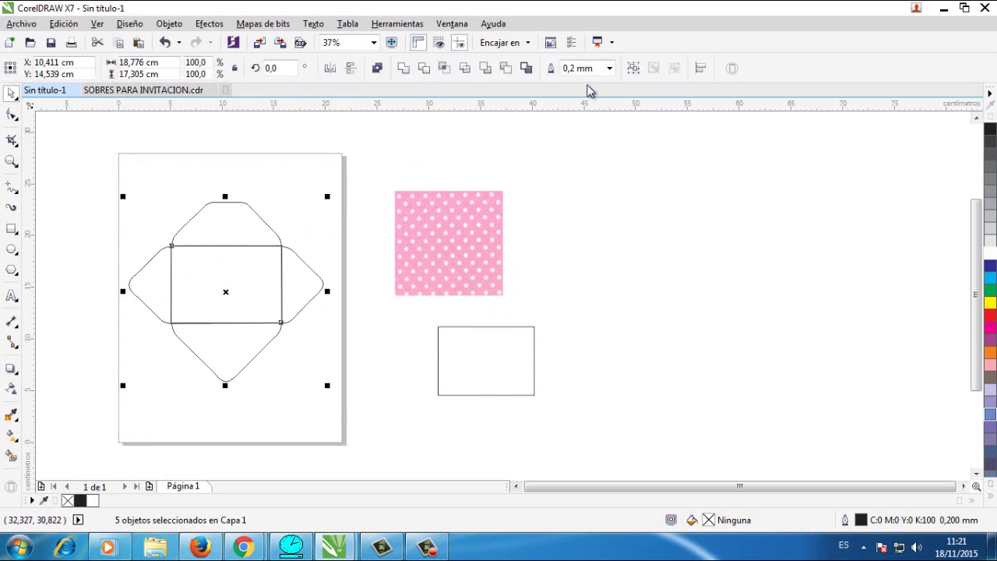
pyautogui.click(635, 70)
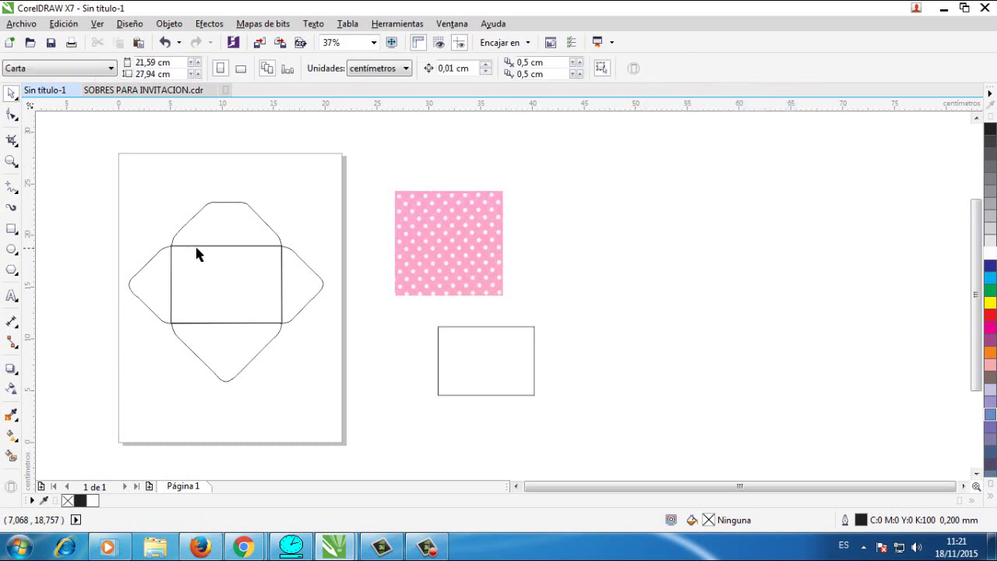
pyautogui.moveTo(213, 270); pyautogui.dragTo(226, 217)
pyautogui.moveTo(237, 253); pyautogui.dragTo(229, 294)
pyautogui.hotkey('ctrl', 'z')
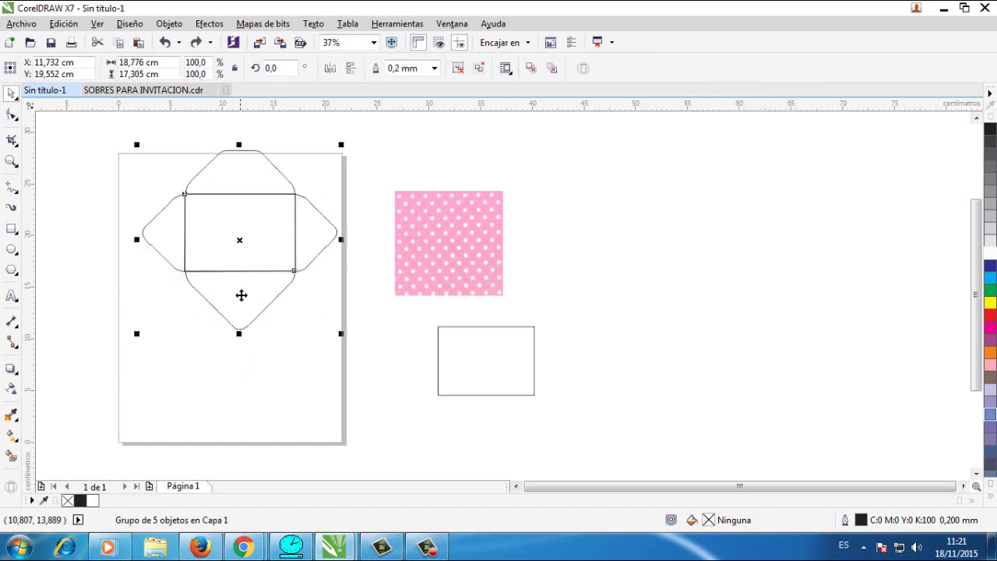
pyautogui.moveTo(265, 260); pyautogui.dragTo(233, 293)
# - Place the polka-dot image over the envelope, enlarge it to about 21.7 × 21.1 cm, and send it behind the outlines
pyautogui.click(465, 238)
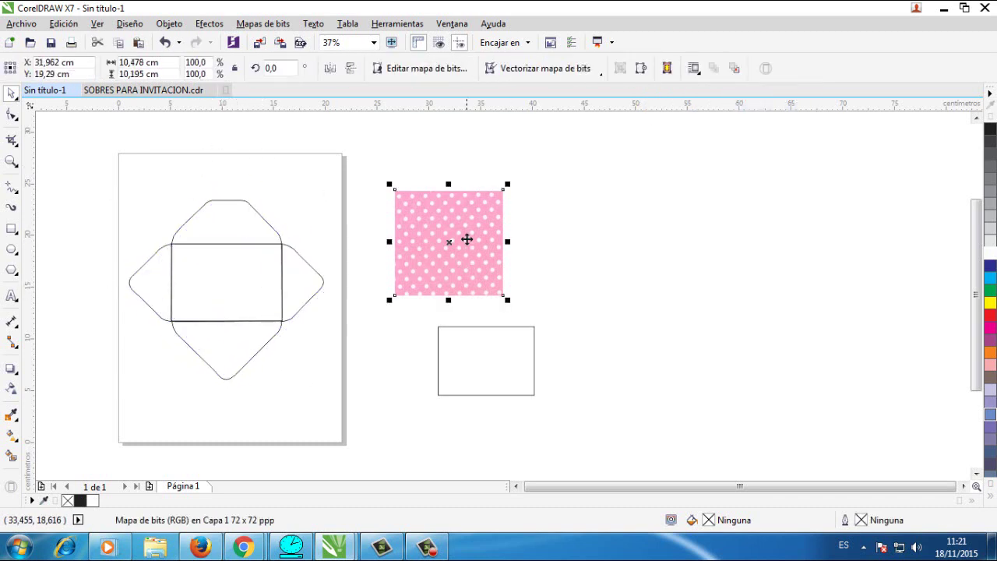
pyautogui.moveTo(420, 230); pyautogui.dragTo(195, 214)
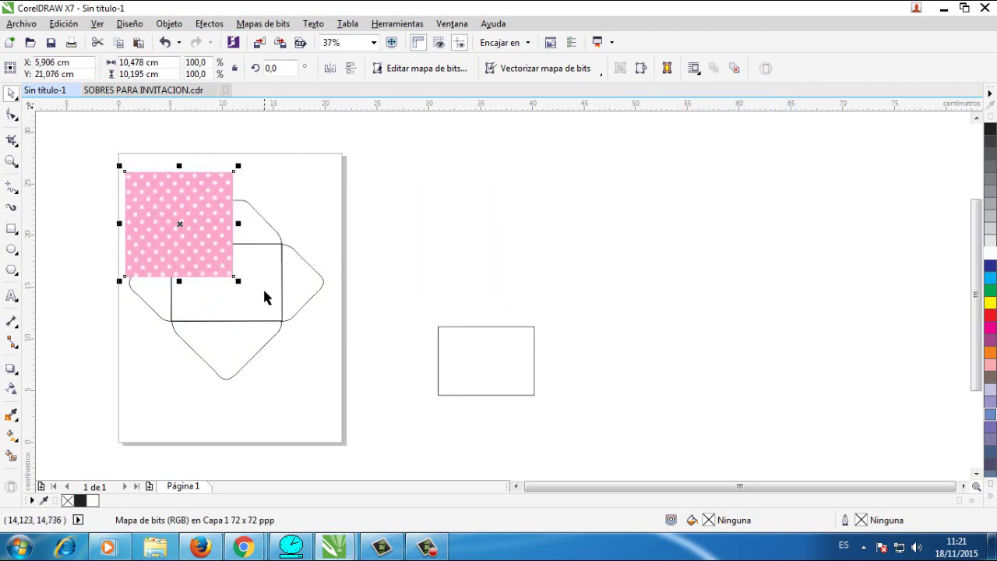
pyautogui.moveTo(241, 284); pyautogui.dragTo(347, 442)
pyautogui.moveTo(253, 341); pyautogui.dragTo(257, 353)
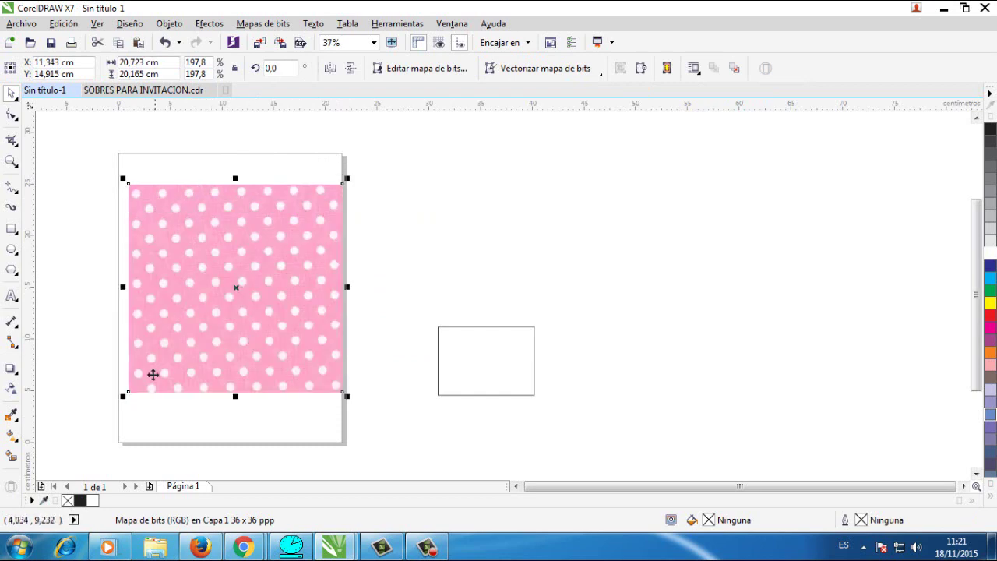
pyautogui.moveTo(121, 398); pyautogui.dragTo(113, 406)
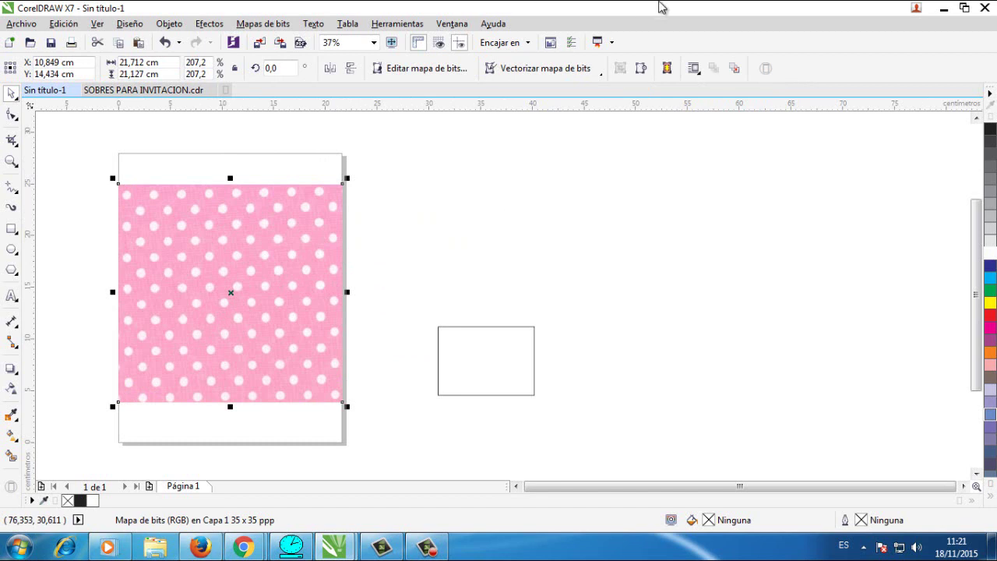
pyautogui.hotkey('shift', 'pagedown')
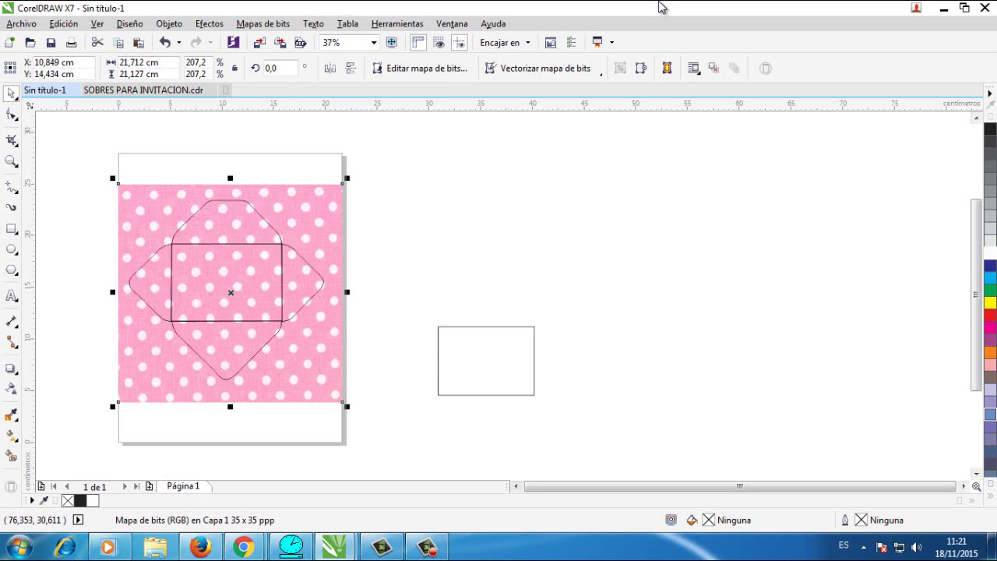
# - PowerClip the polka-dot image inside the grouped envelope outline
pyautogui.click(249, 260)
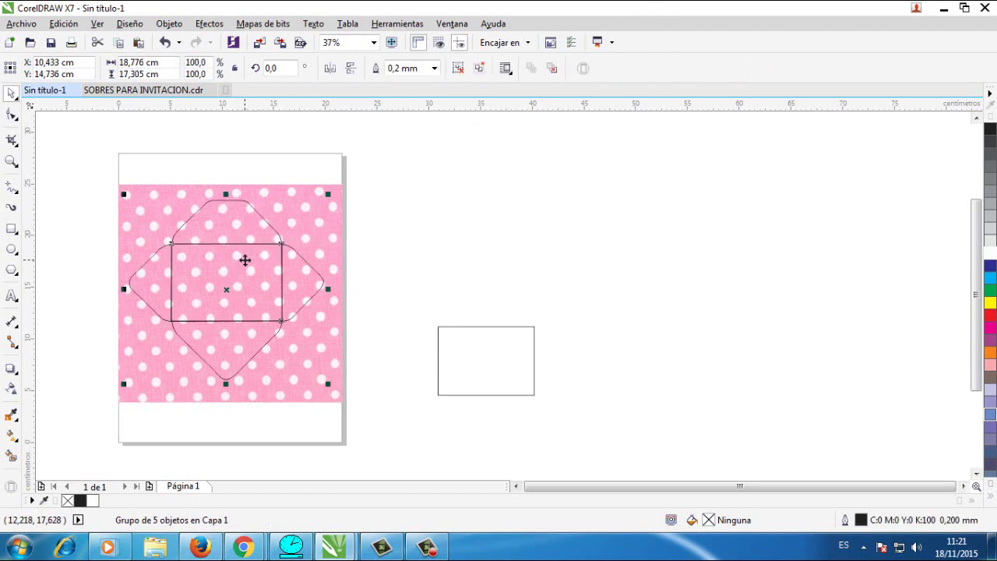
pyautogui.click(290, 204)
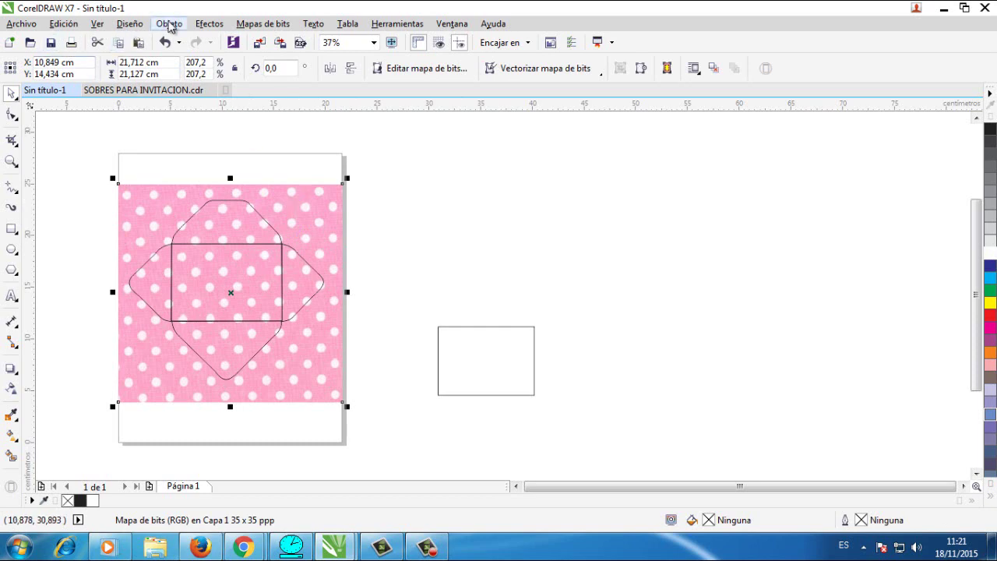
pyautogui.click(169, 23)
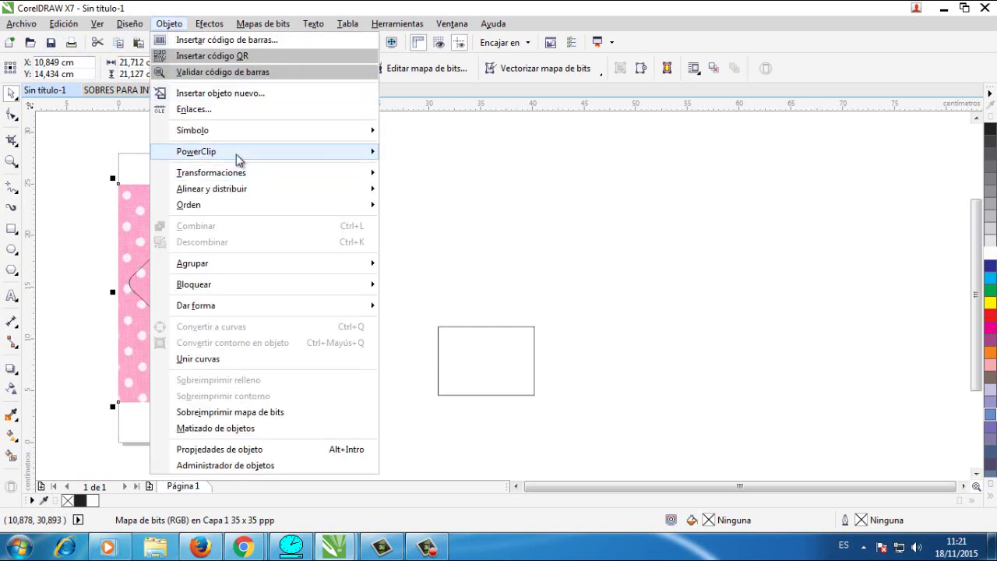
pyautogui.moveTo(237, 158)
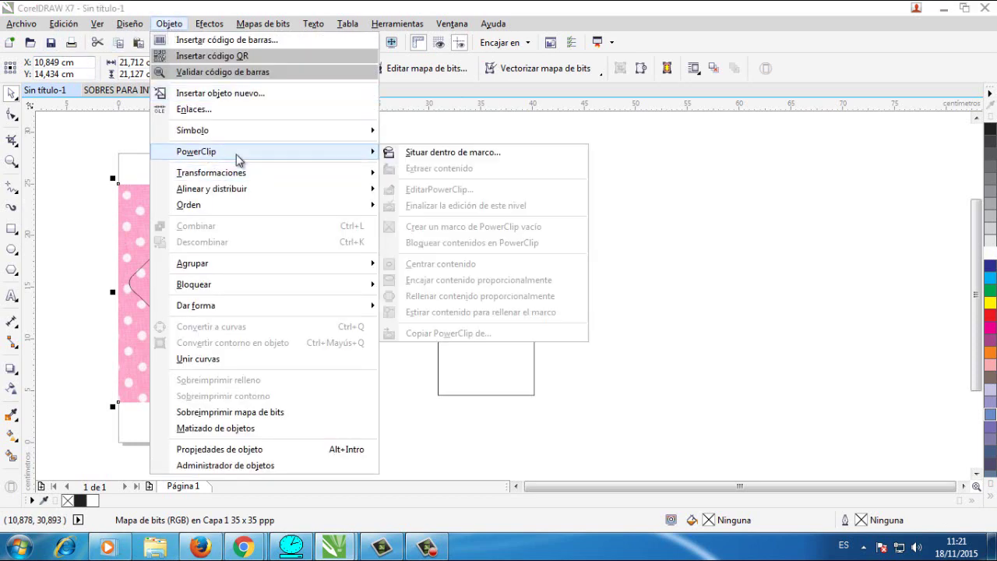
pyautogui.click(459, 153)
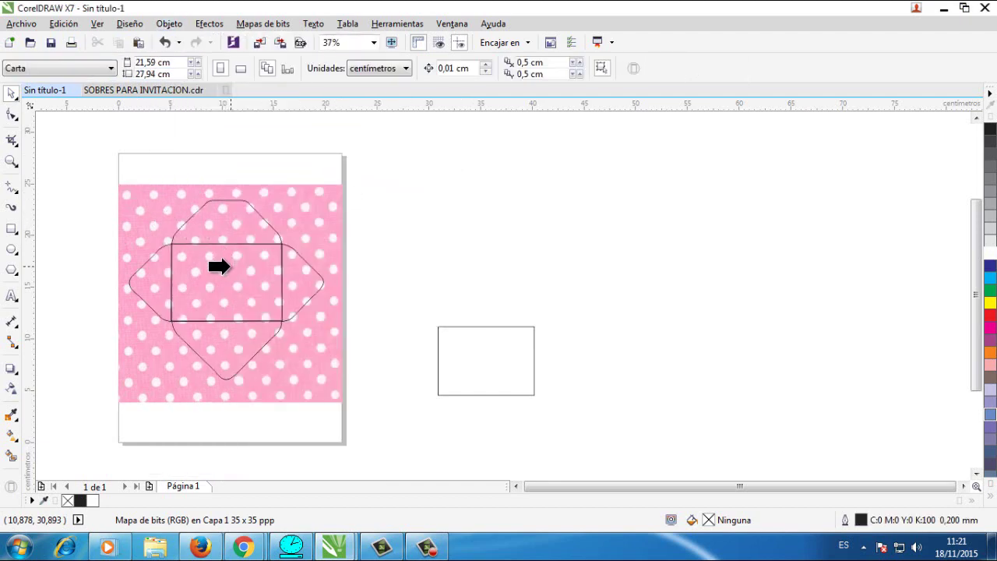
pyautogui.click(234, 270)
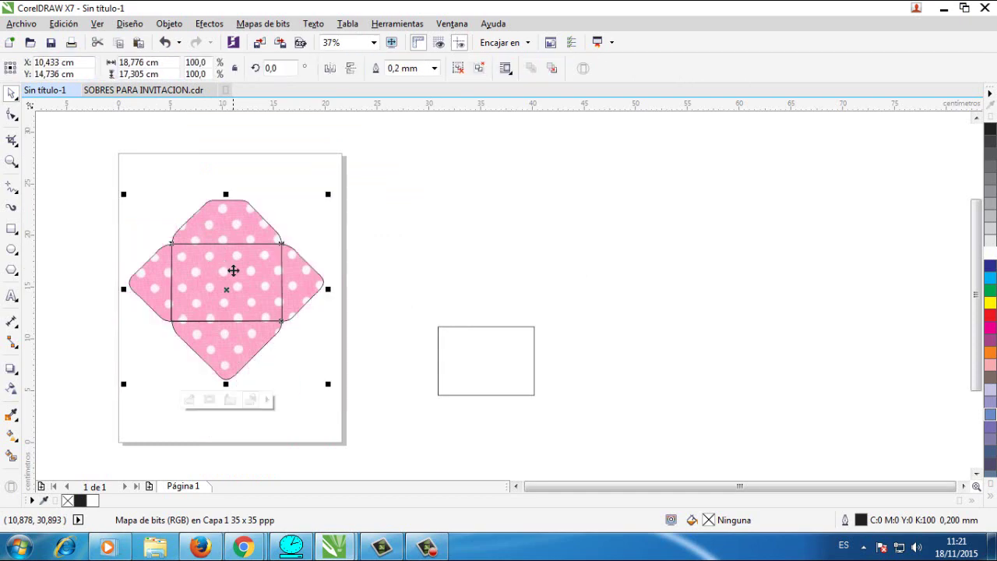
pyautogui.click(311, 193)
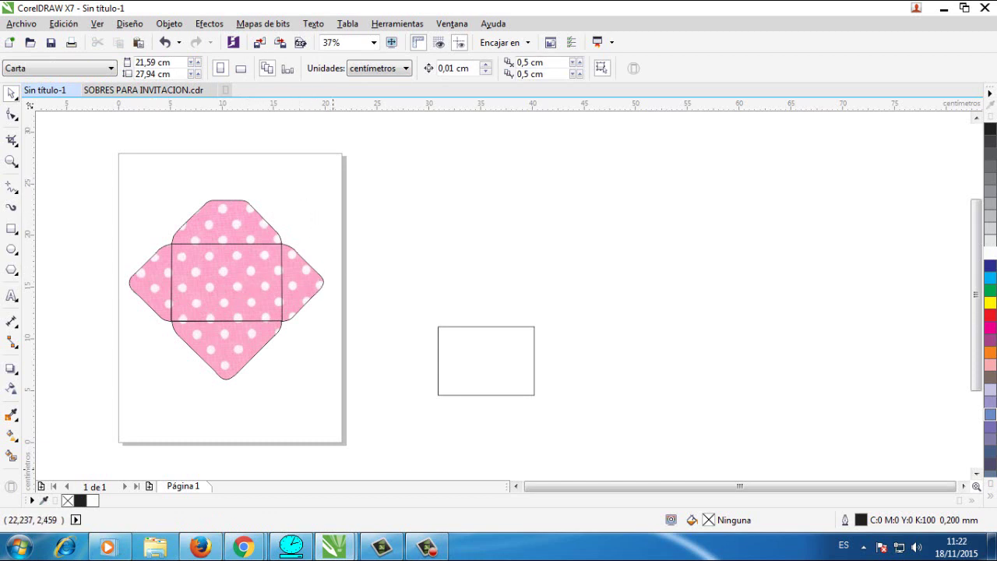
# - Switch to Chrome, return to the Minnie image results, open the pink Minnie frame with the black dotted band at full size, and copy it
pyautogui.moveTo(244, 547)
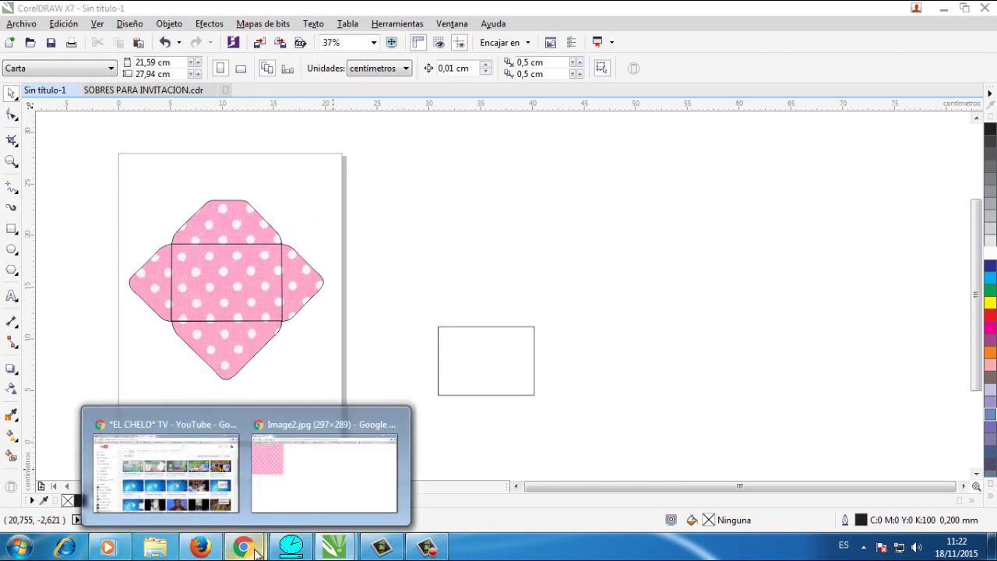
pyautogui.click(275, 486)
pyautogui.click(13, 32)
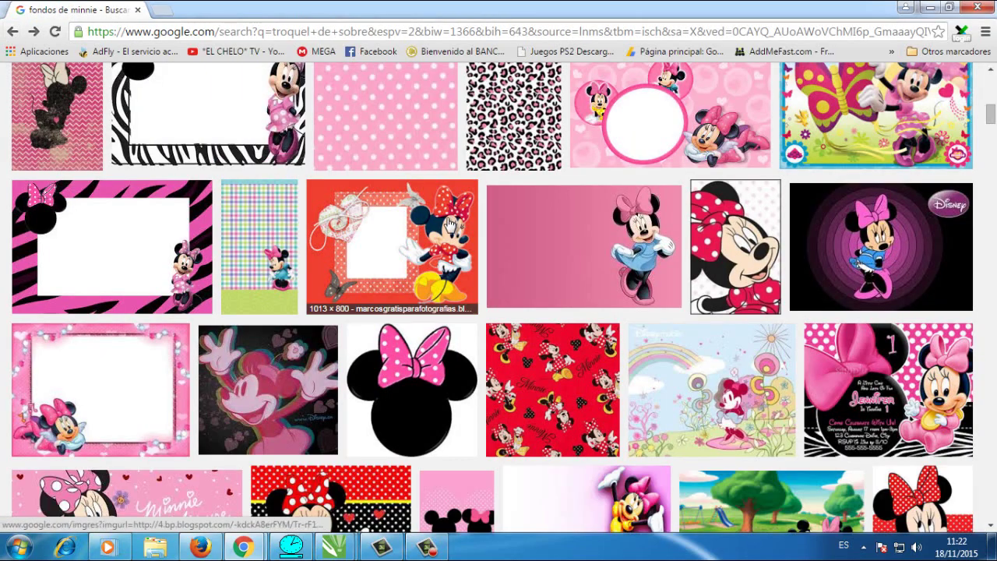
pyautogui.click(383, 171)
pyautogui.scroll(6, 385, 171)
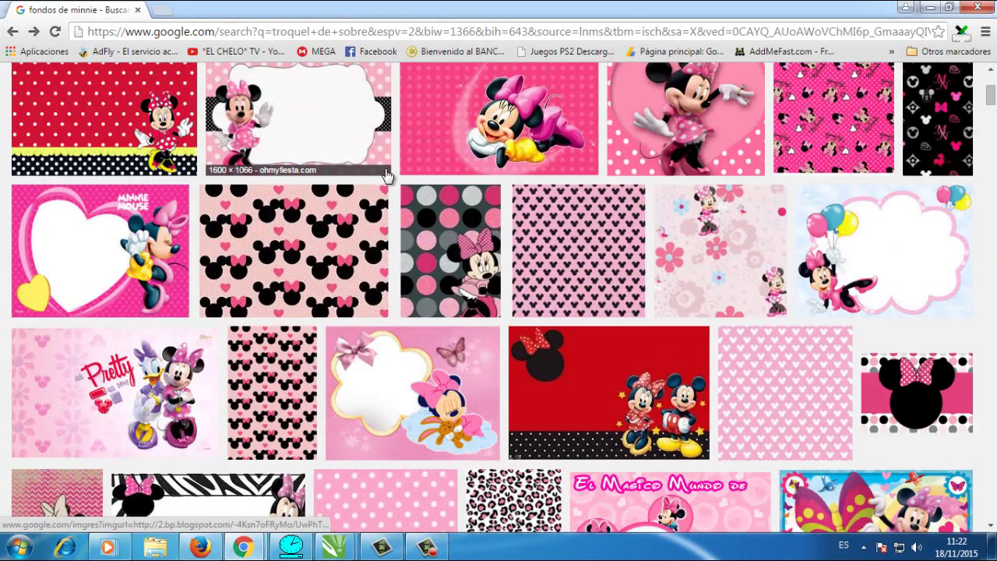
pyautogui.scroll(2, 386, 175)
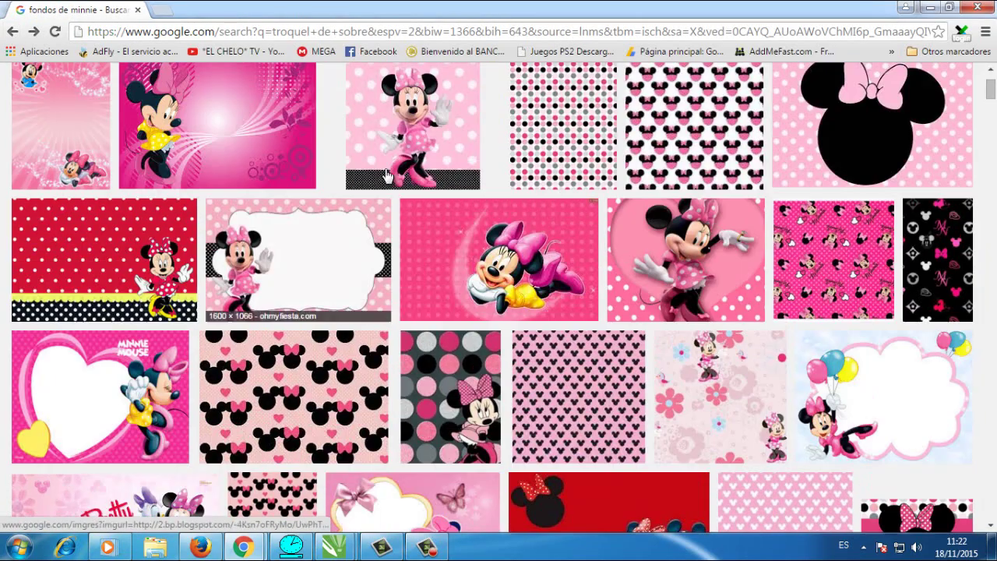
pyautogui.click(244, 270)
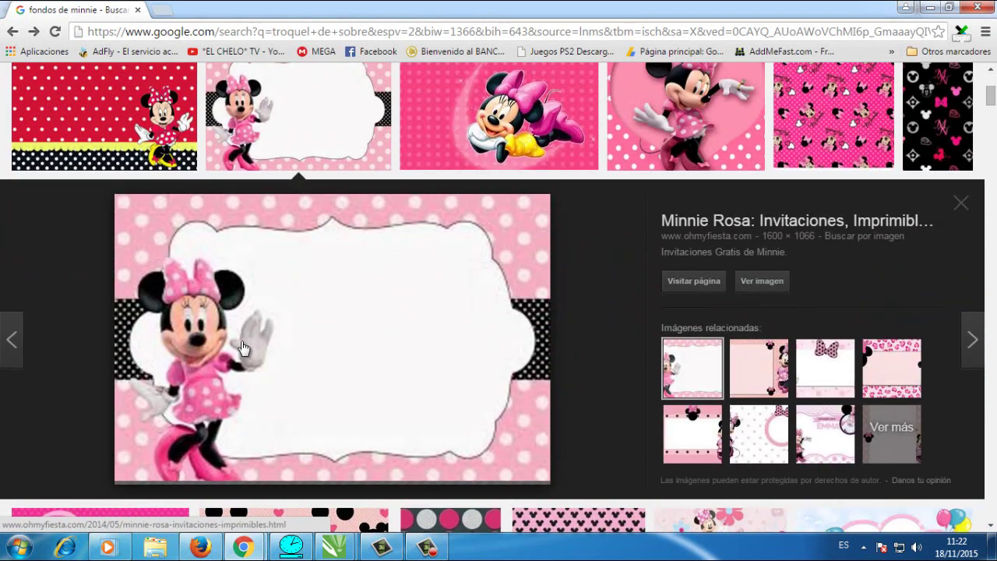
pyautogui.click(776, 284)
pyautogui.click(174, 288)
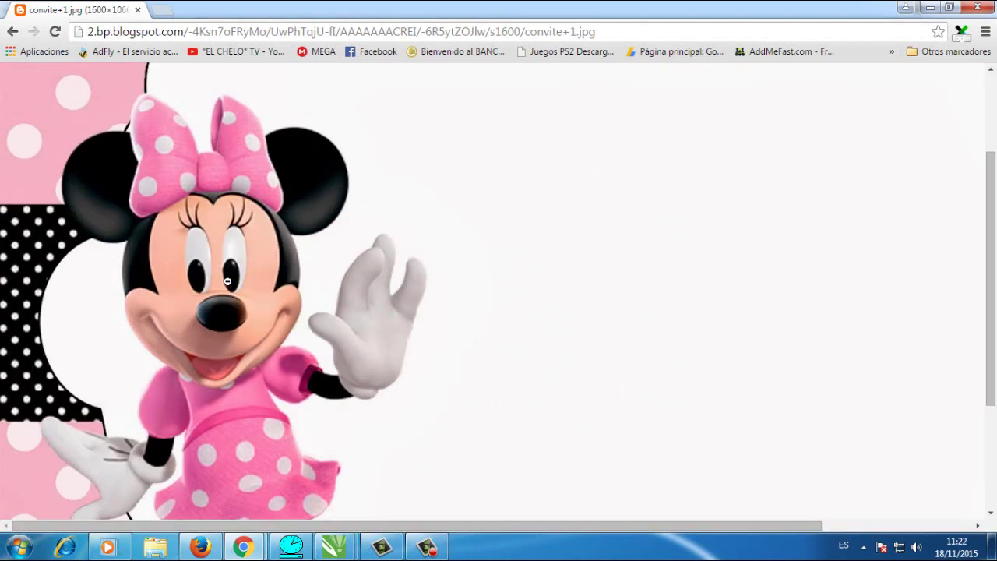
pyautogui.rightClick(228, 281)
pyautogui.click(303, 329)
# - Return to CorelDRAW, paste the Minnie frame image onto the page, and shrink it to about 5.3 × 3.6 cm
pyautogui.moveTo(333, 551)
pyautogui.click(260, 480)
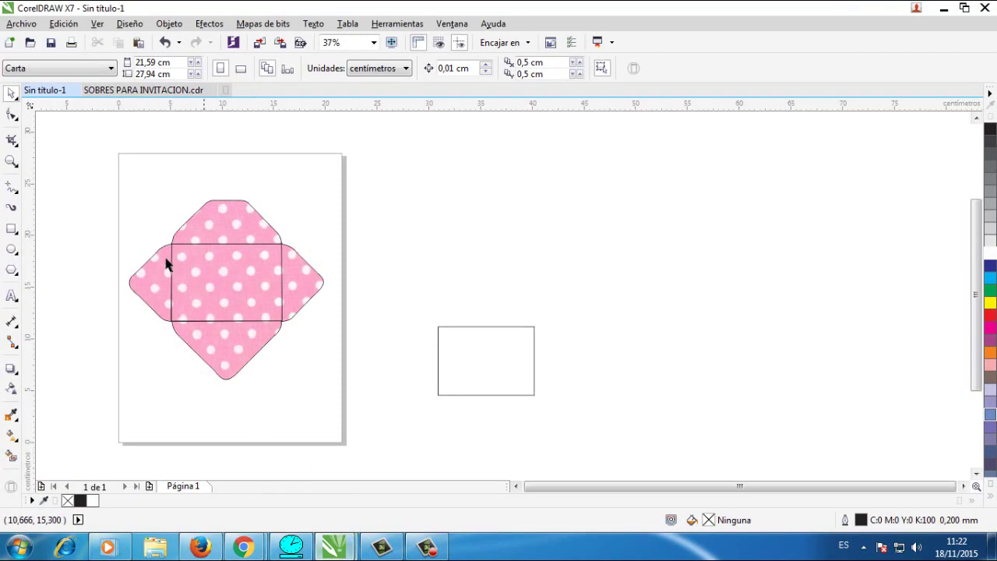
pyautogui.rightClick(141, 191)
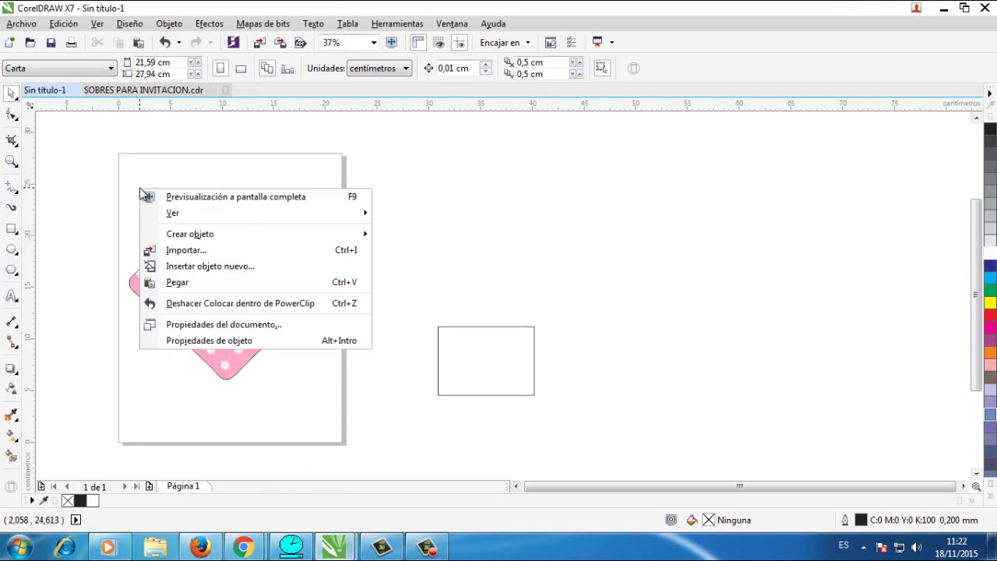
pyautogui.click(178, 281)
pyautogui.scroll(-4, 292, 281)
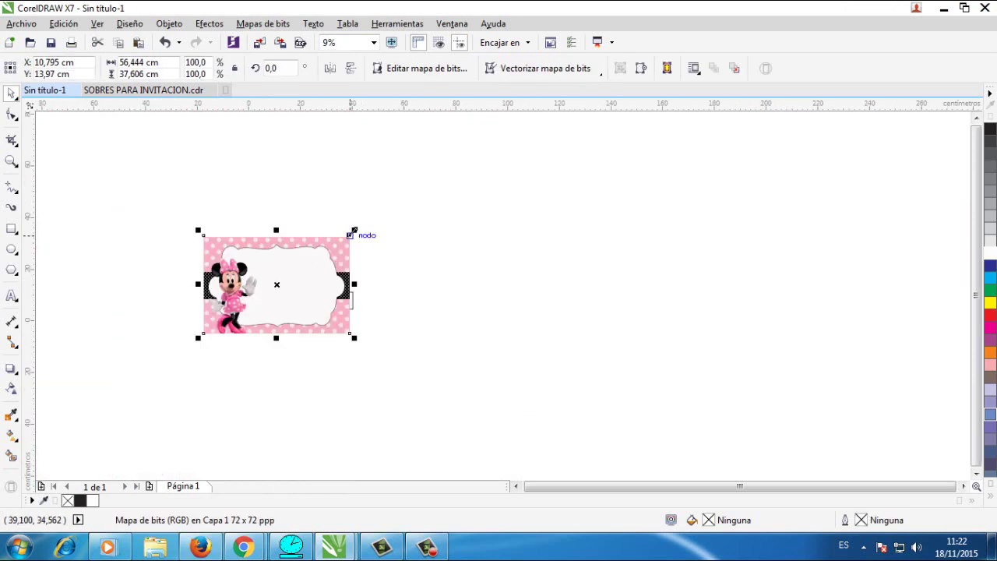
pyautogui.moveTo(354, 231); pyautogui.dragTo(277, 299)
pyautogui.scroll(4, 277, 299)
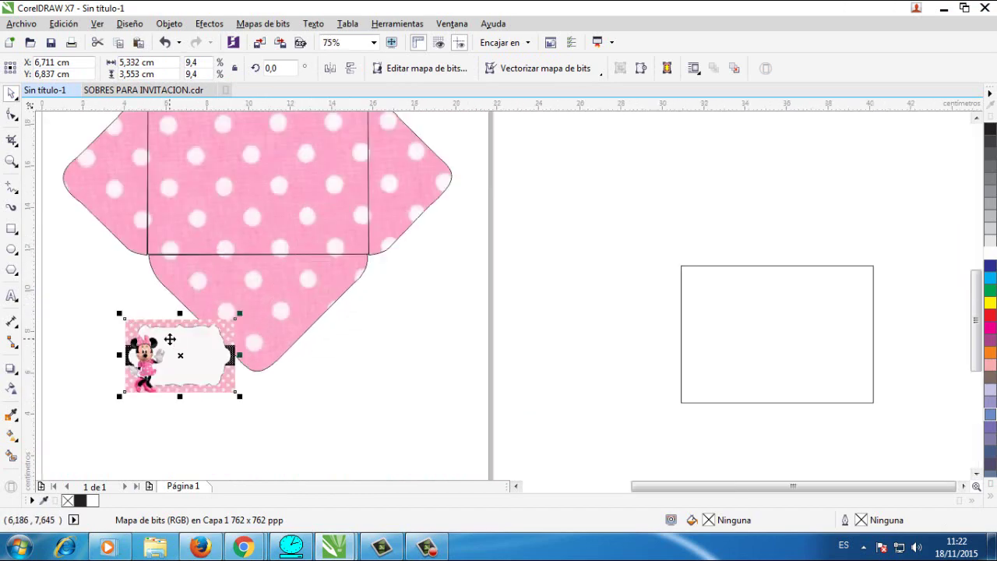
# - Move the Minnie frame image onto the envelope's central panel and enlarge it to about 10.3 × 6.9 cm
pyautogui.moveTo(169, 340); pyautogui.dragTo(236, 148)
pyautogui.scroll(2, 251, 185)
pyautogui.scroll(-2, 243, 202)
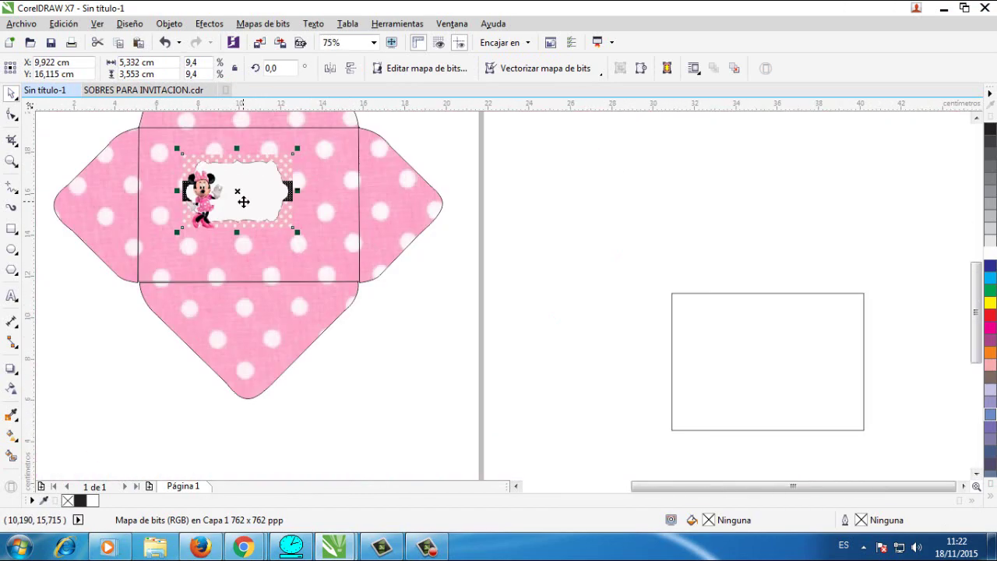
pyautogui.moveTo(243, 202); pyautogui.dragTo(205, 176)
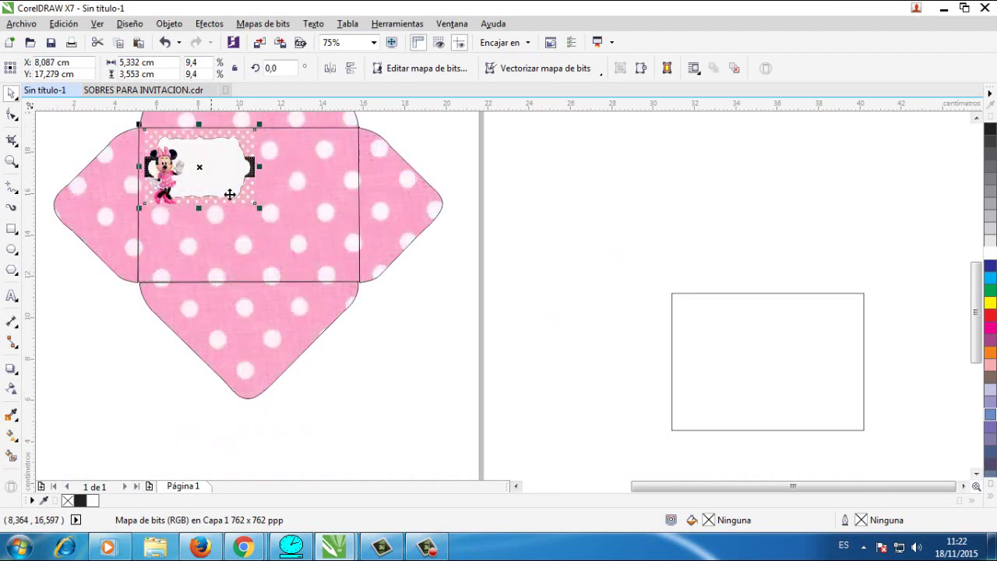
pyautogui.moveTo(261, 207); pyautogui.dragTo(258, 236)
pyautogui.click(436, 302)
pyautogui.press('Escape')
# - Delete the upper Minnie frame image and place a new copy of the remaining one over the central panel, slightly up and to the right
pyautogui.click(289, 245)
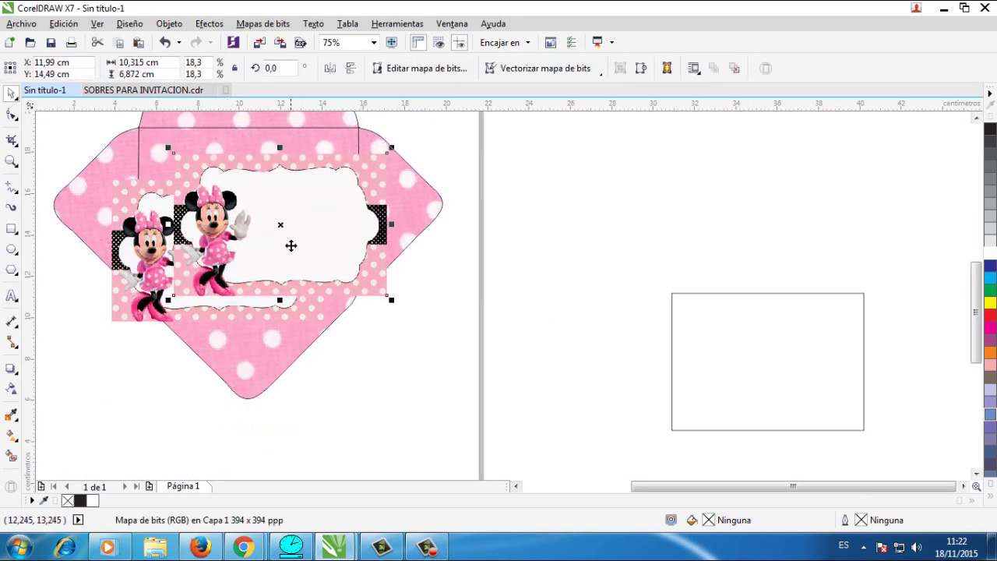
pyautogui.press('Delete')
pyautogui.click(163, 263)
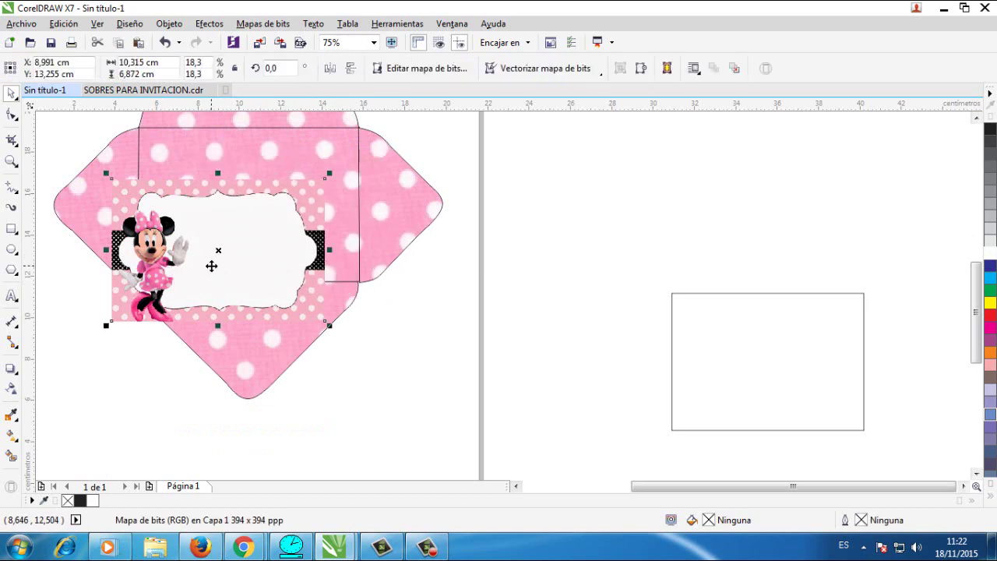
pyautogui.moveTo(211, 265); pyautogui.dragTo(257, 239)
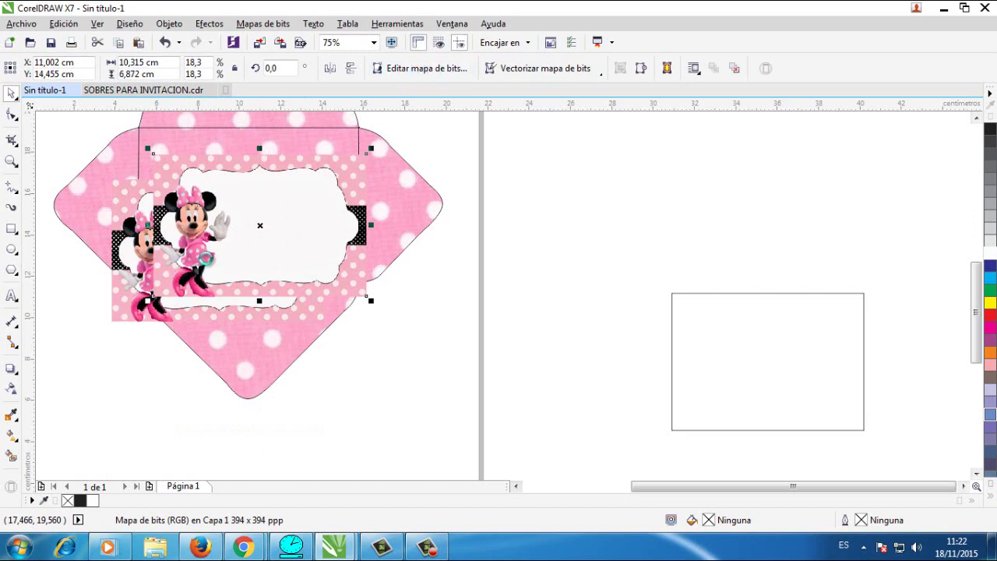
# - Open the new Minnie frame copy in Corel PHOTO-PAINT and crop it around the Minnie figure to about 35 × 58 mm
pyautogui.doubleClick(193, 263)
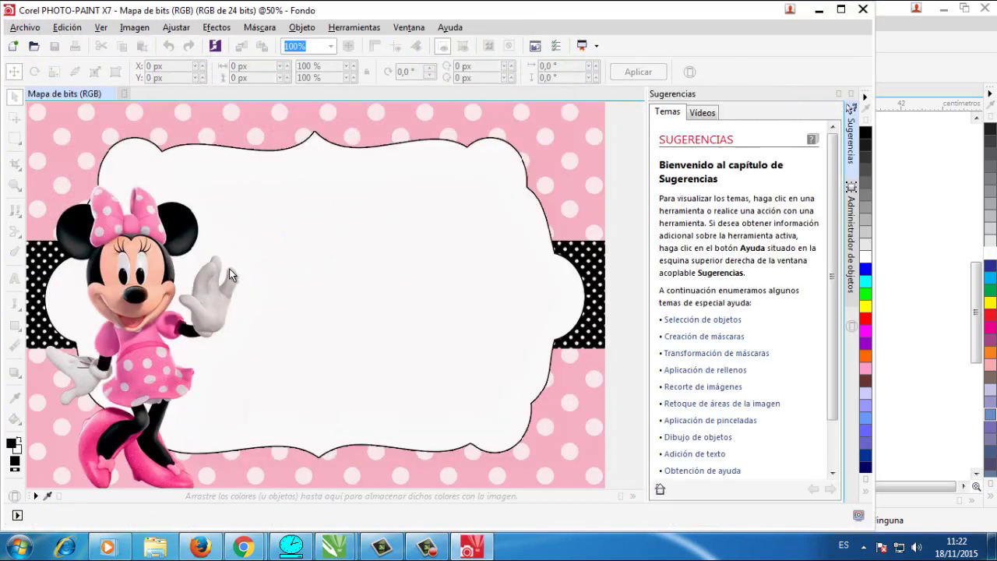
pyautogui.click(13, 165)
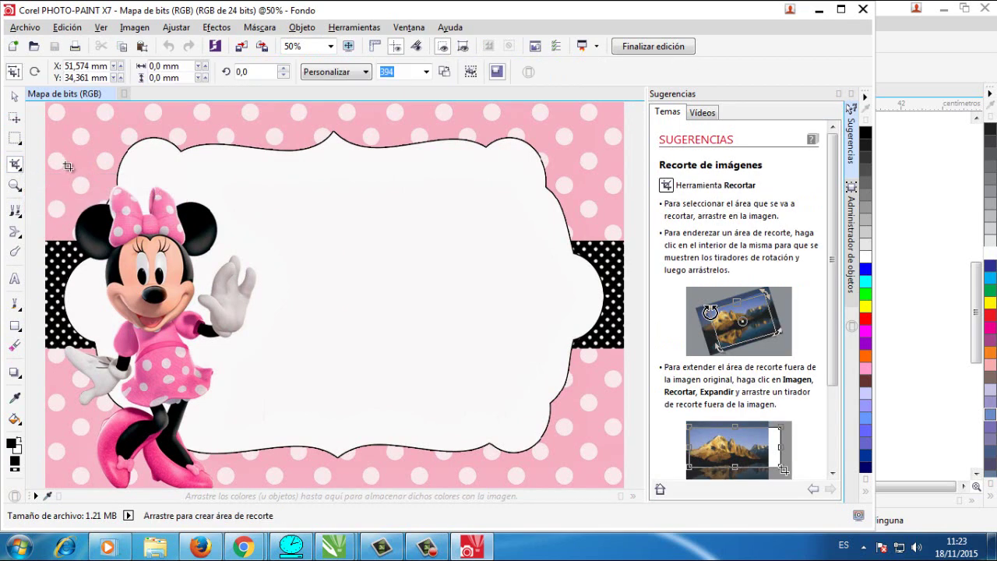
pyautogui.moveTo(220, 488); pyautogui.dragTo(274, 500)
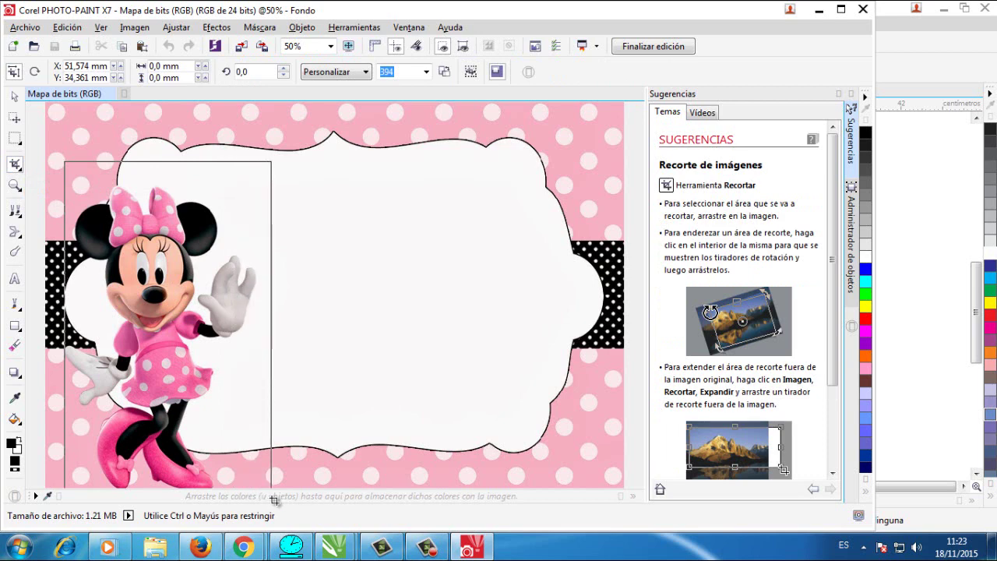
pyautogui.moveTo(275, 500); pyautogui.dragTo(266, 499)
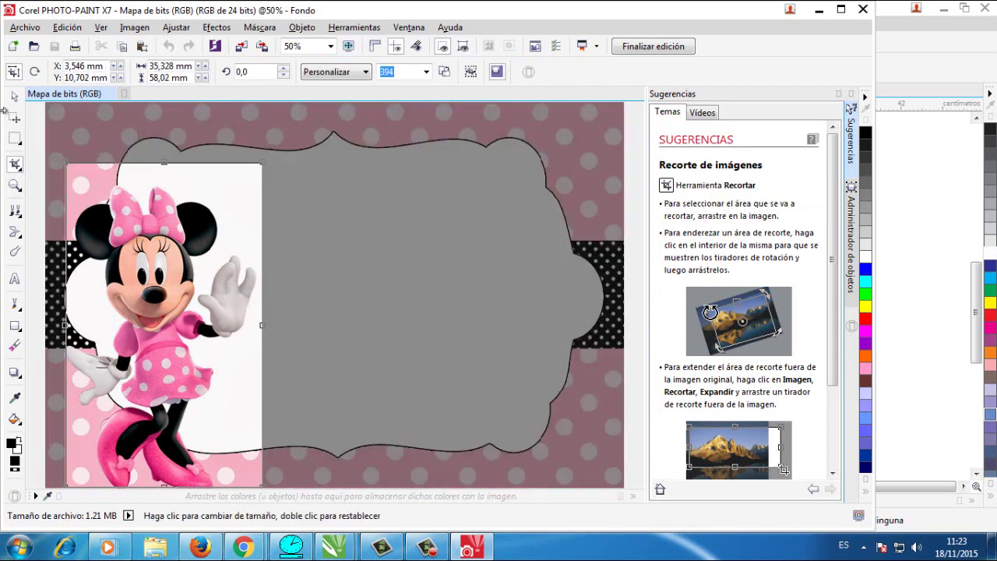
pyautogui.press('Return')
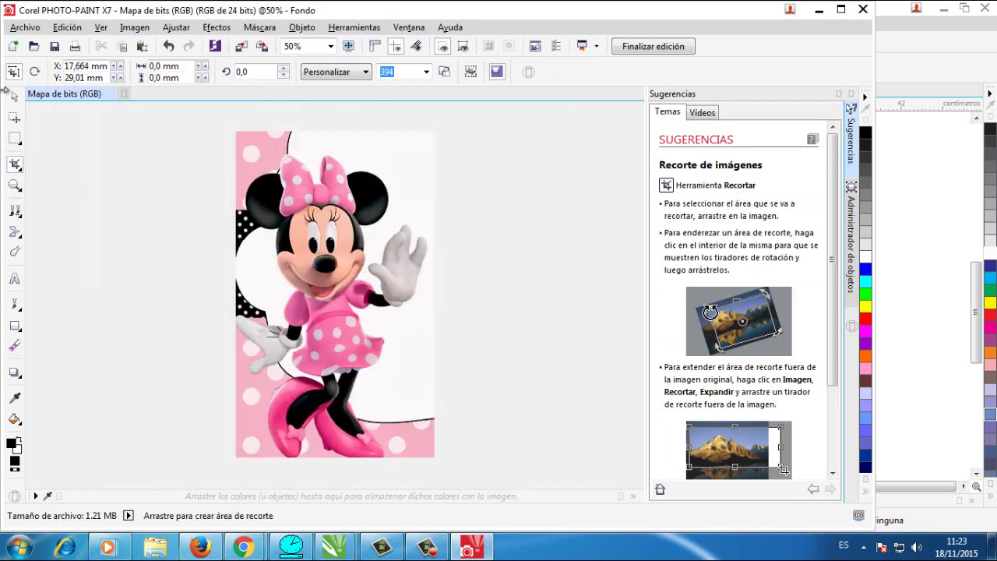
# - Outline the pink polka-dot background beside Minnie's bow and ear on the image's left side with a freehand mask and erase it
pyautogui.click(15, 185)
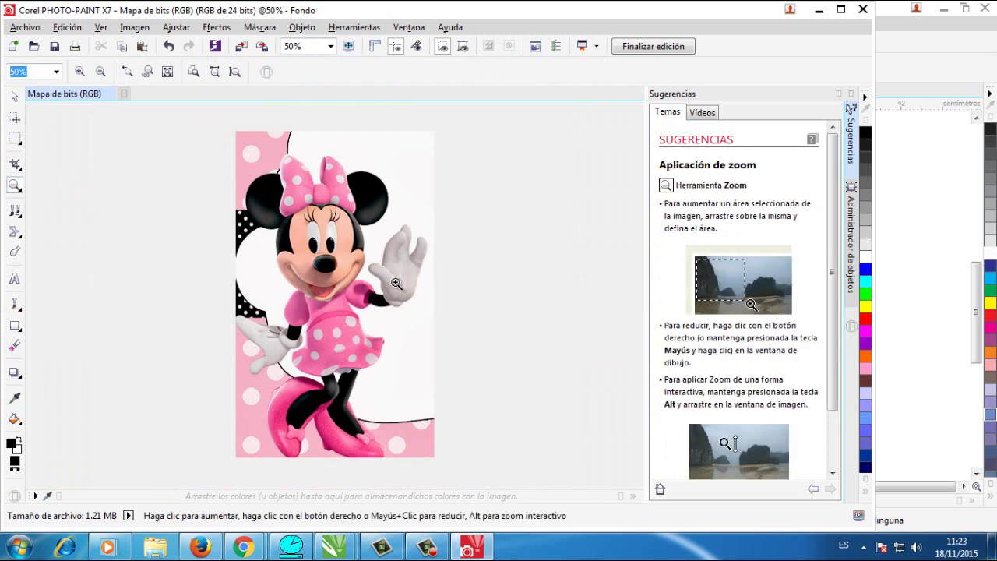
pyautogui.moveTo(207, 125); pyautogui.dragTo(480, 275)
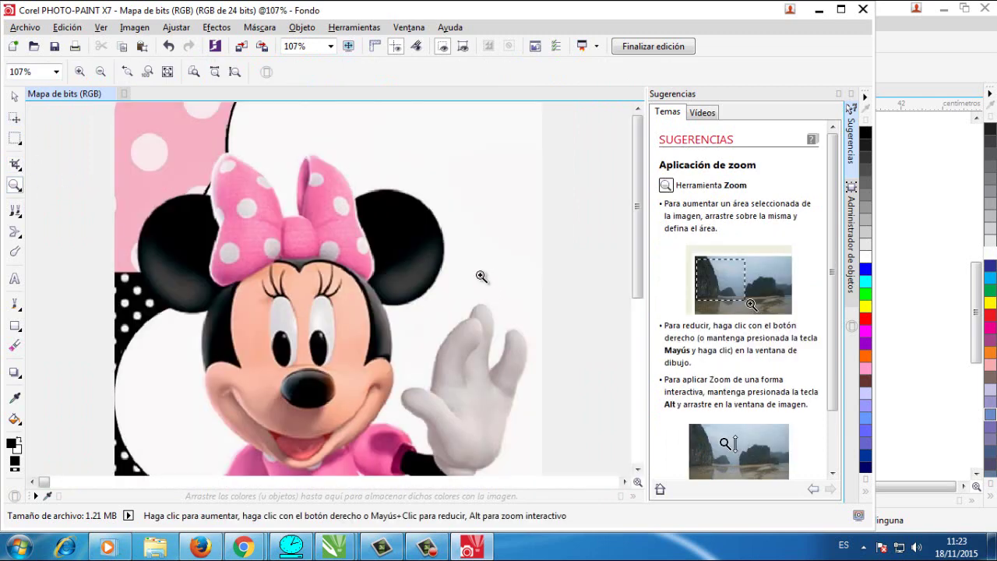
pyautogui.click(15, 139)
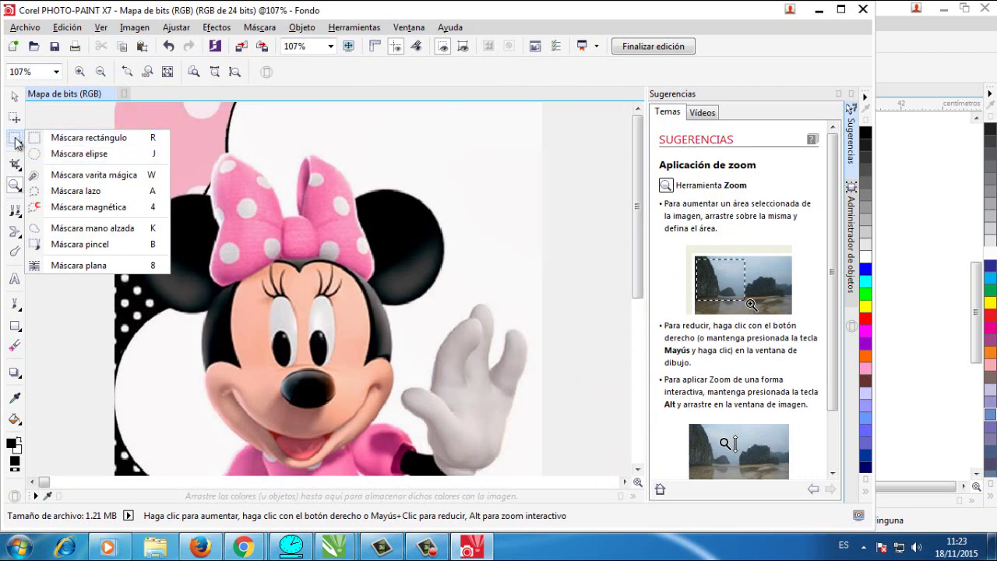
pyautogui.click(16, 142)
pyautogui.click(17, 143)
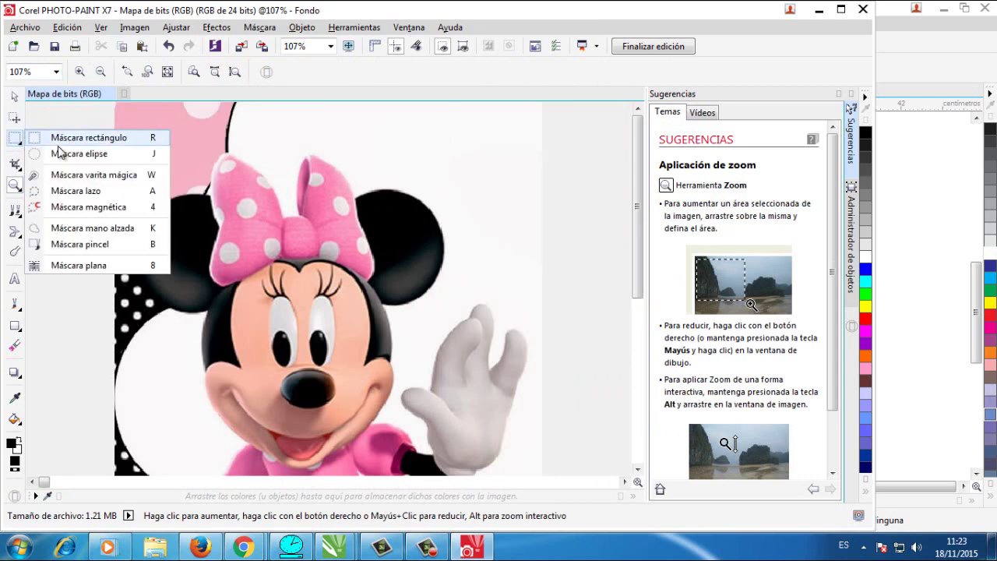
pyautogui.click(85, 228)
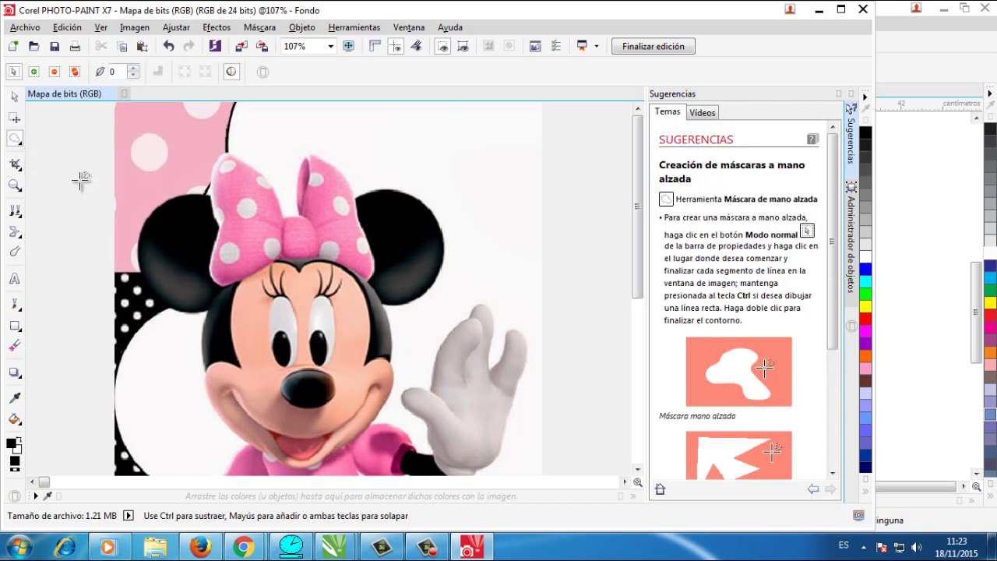
pyautogui.click(228, 149)
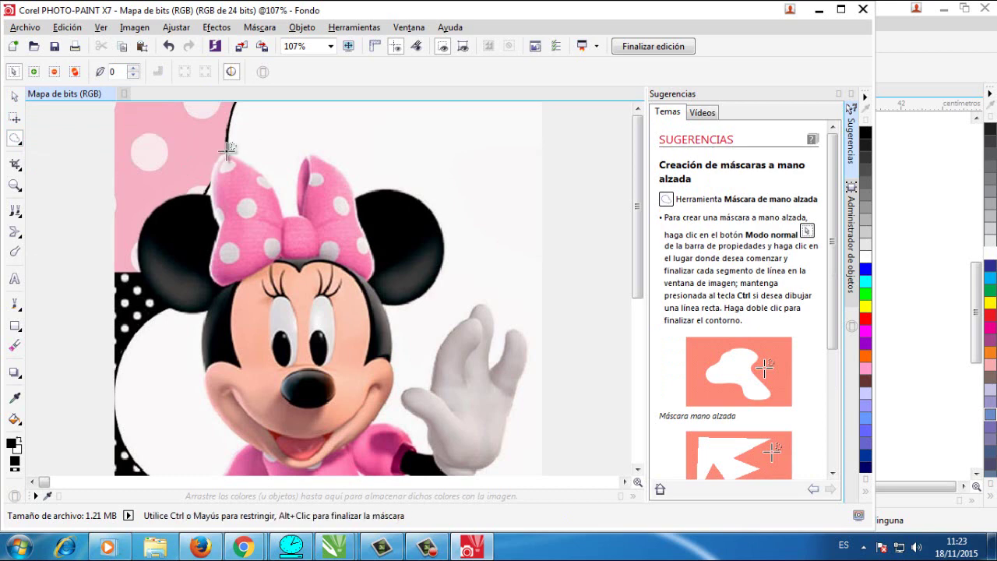
pyautogui.click(211, 191)
pyautogui.moveTo(142, 217)
pyautogui.mouseDown()
pyautogui.moveTo(132, 254)
pyautogui.moveTo(138, 232)
pyautogui.moveTo(137, 271)
pyautogui.moveTo(157, 298)
pyautogui.moveTo(152, 291)
pyautogui.moveTo(107, 323)
pyautogui.moveTo(74, 256)
pyautogui.moveTo(62, 93)
pyautogui.moveTo(148, 75)
pyautogui.moveTo(231, 73)
pyautogui.moveTo(263, 125)
pyautogui.mouseUp()
pyautogui.doubleClick(263, 125)
pyautogui.press('Delete')
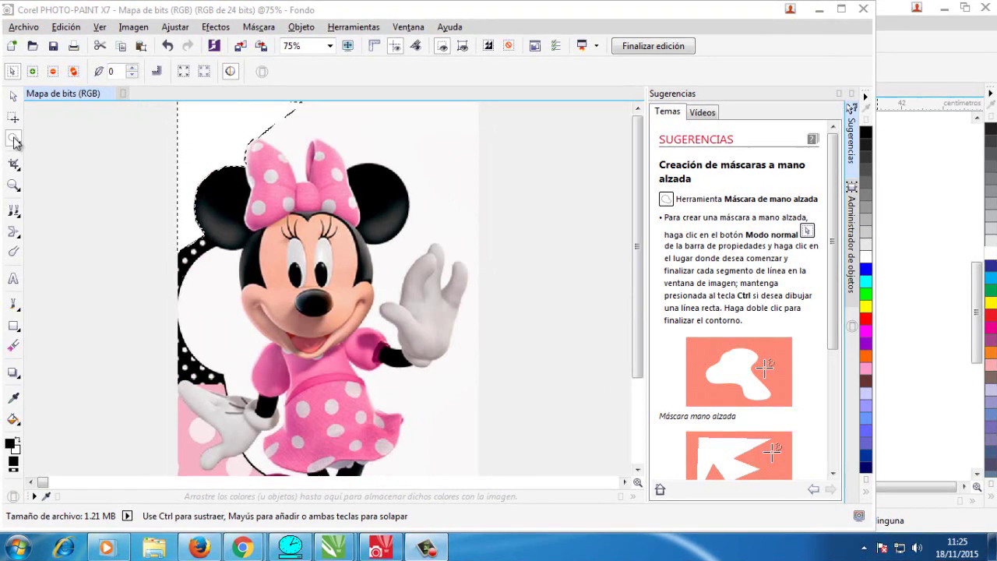
# - Mask the black dotted background between Minnie's left-side ear and the lowered hand freehand and erase it
pyautogui.click(211, 233)
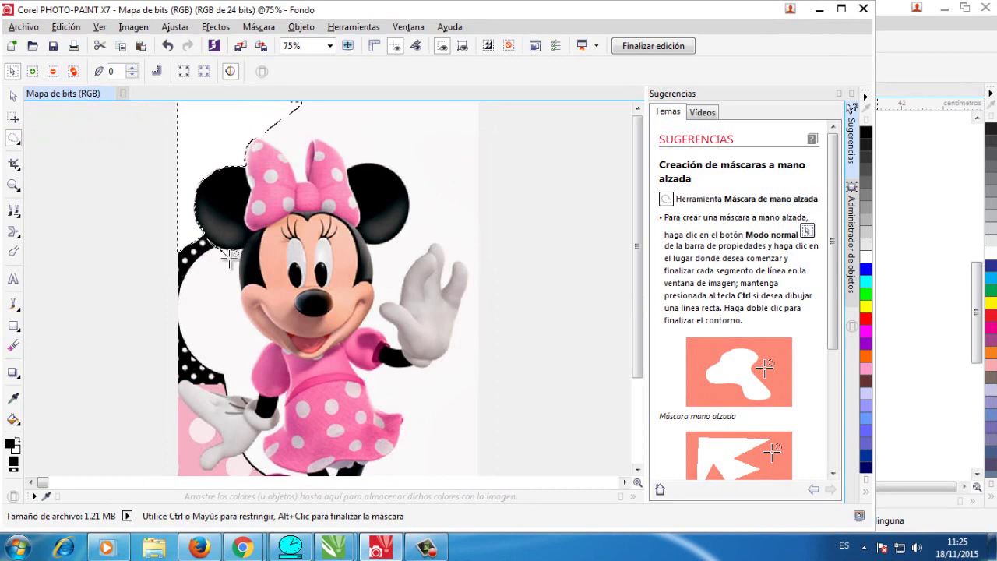
pyautogui.click(229, 397)
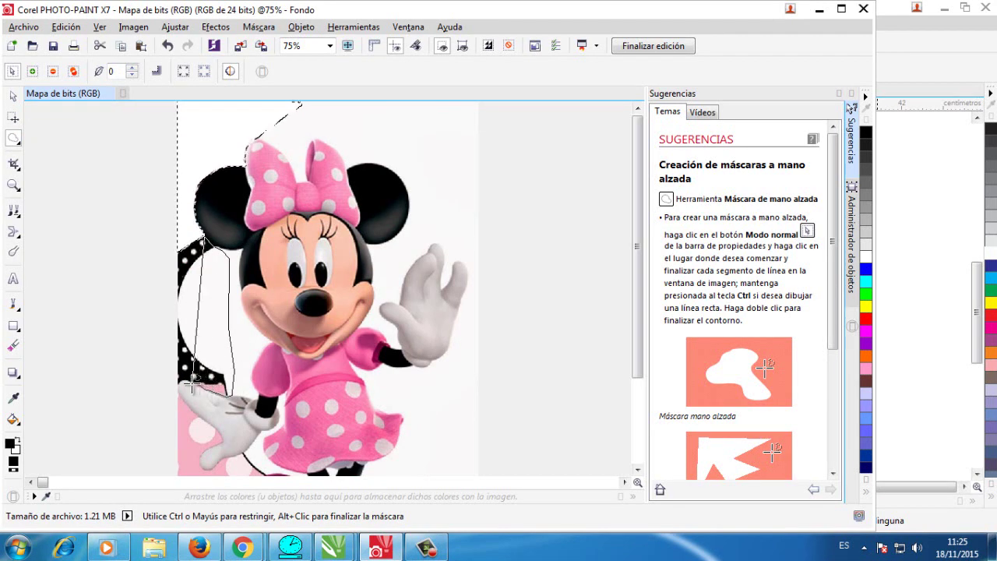
pyautogui.click(147, 386)
pyautogui.click(90, 249)
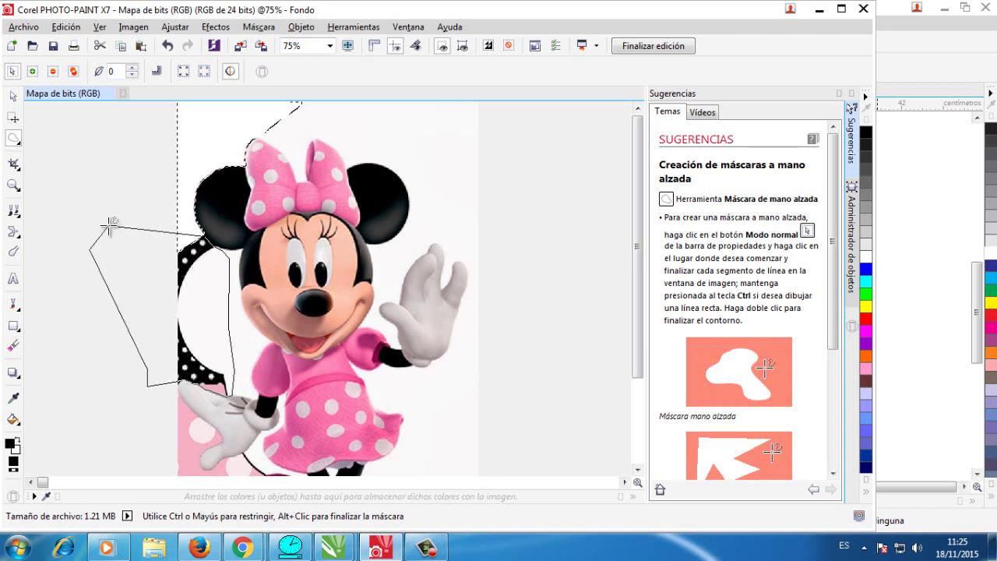
pyautogui.doubleClick(109, 226)
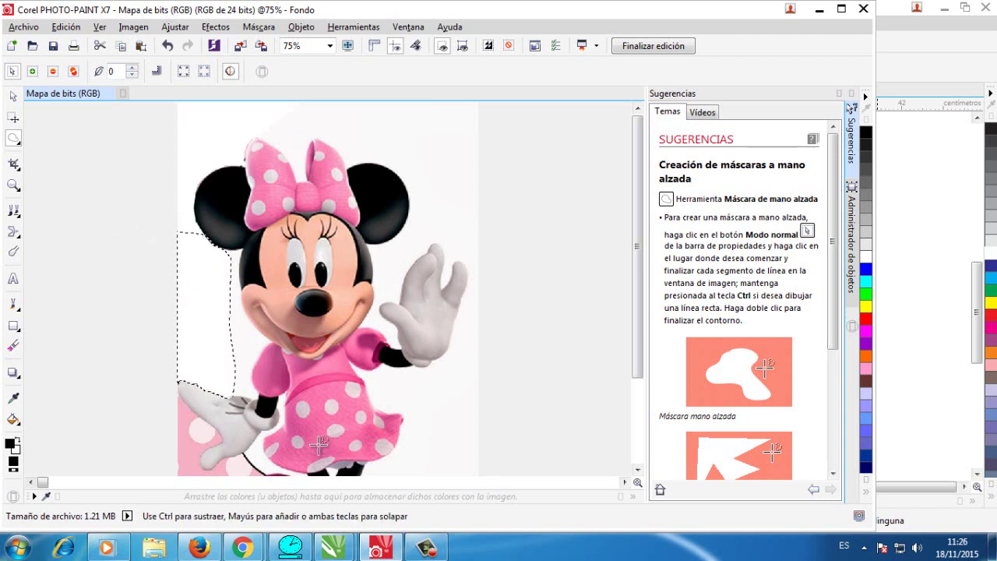
# - Mask the pink background between the fingertip and thumb of the lowered hand freehand and erase it
pyautogui.moveTo(644, 308); pyautogui.dragTo(639, 396)
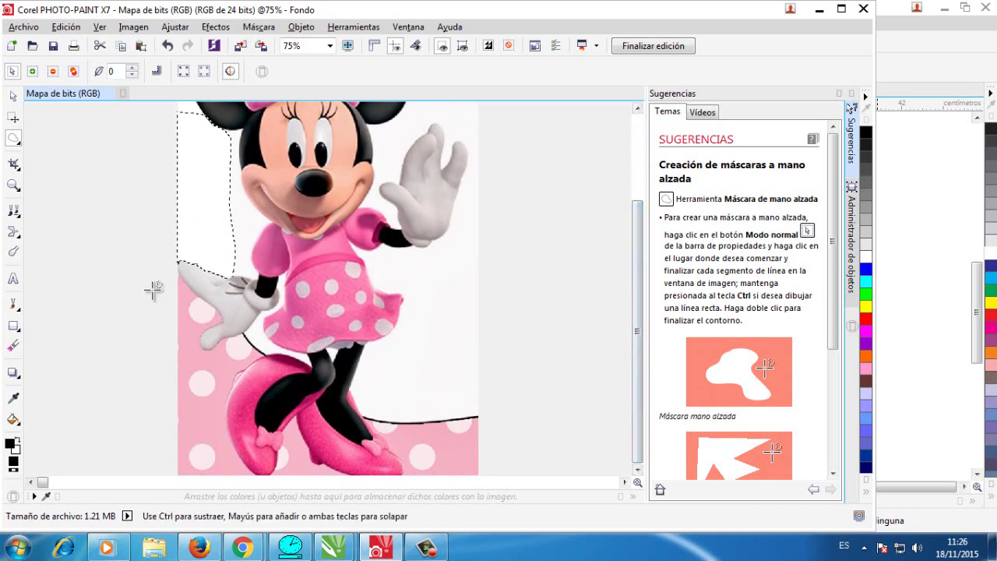
pyautogui.scroll(1, 154, 290)
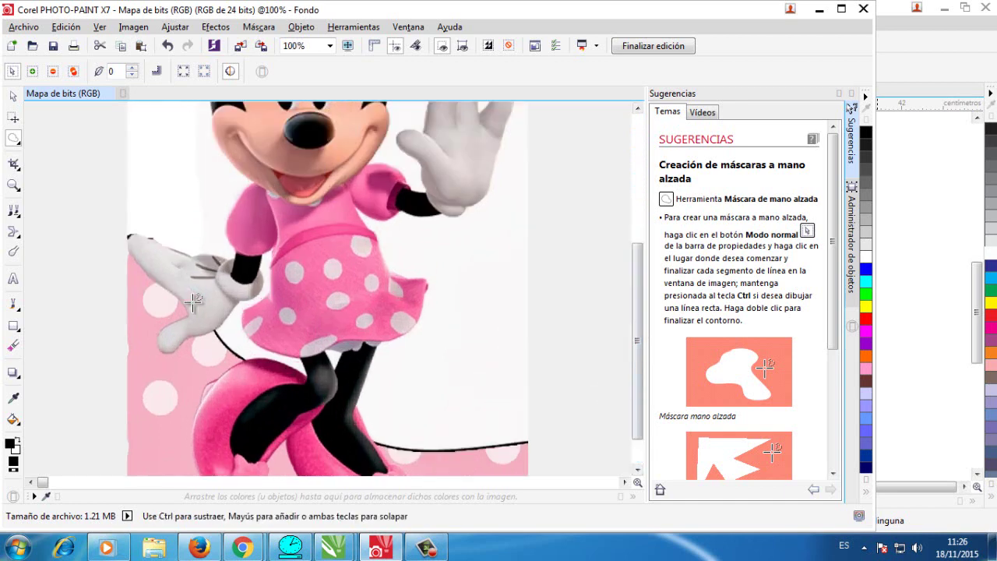
pyautogui.click(131, 250)
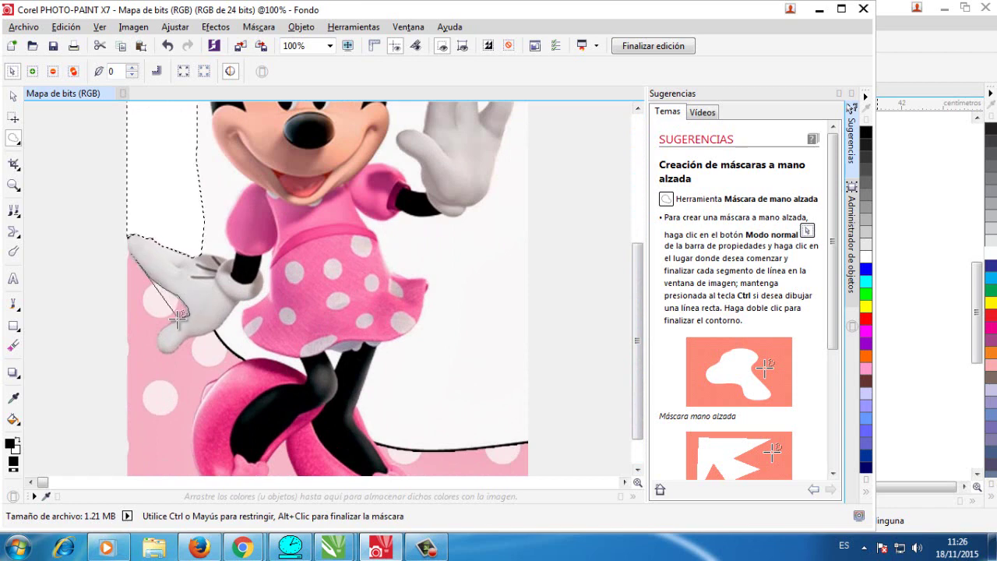
pyautogui.click(113, 383)
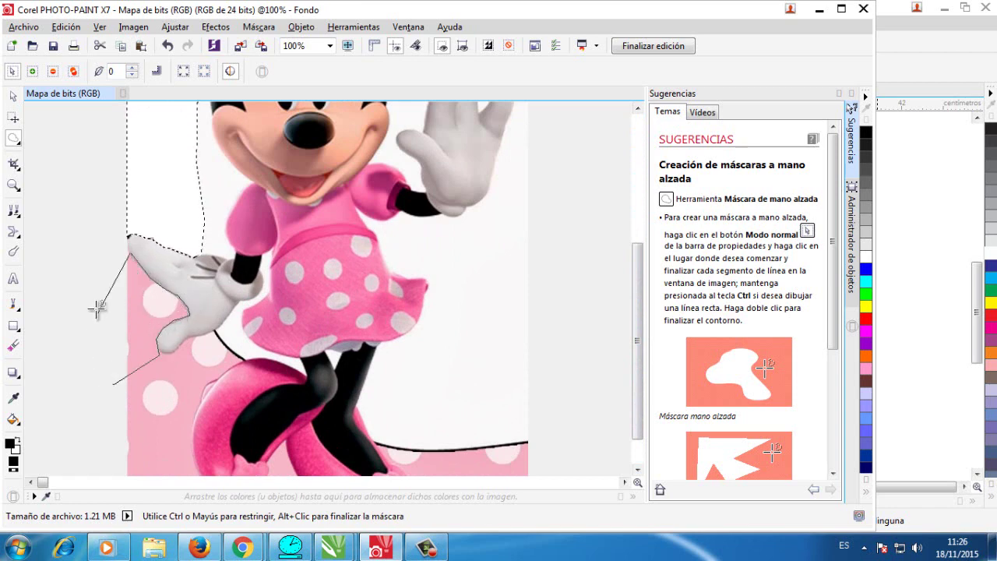
pyautogui.doubleClick(93, 270)
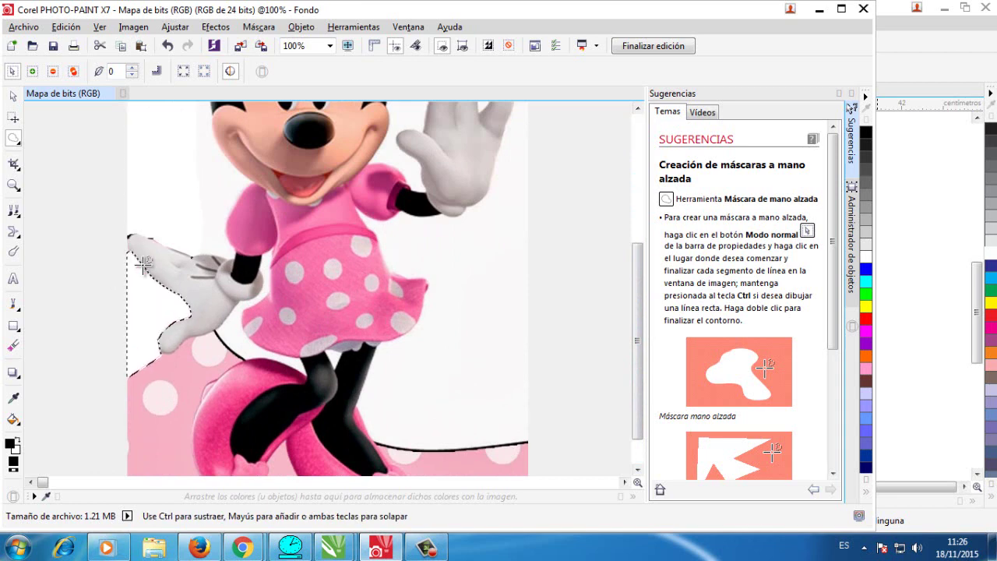
# - Mask the pink background below the lowered hand, following the skirt and the outer edge of the left-side shoe, and erase it
pyautogui.click(234, 309)
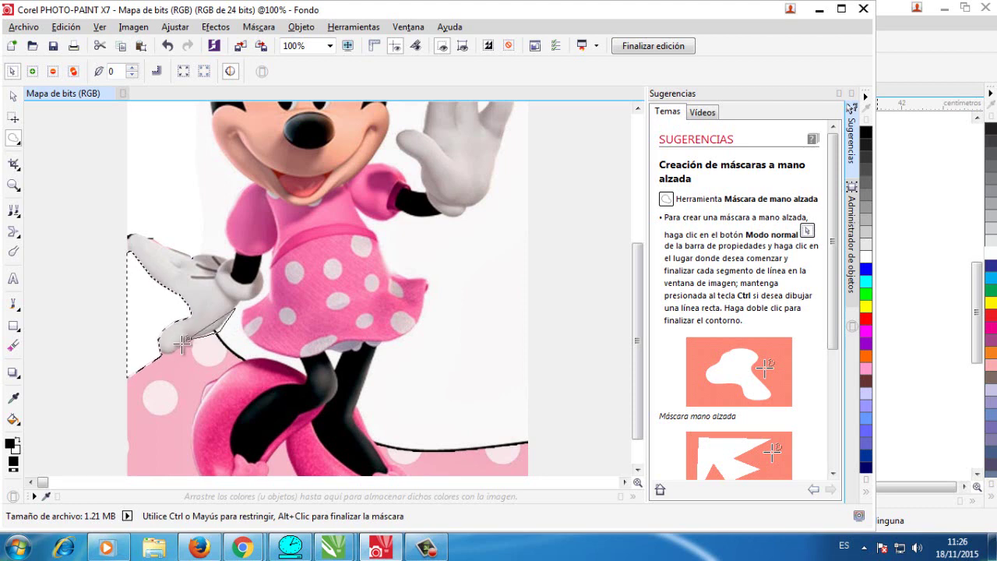
pyautogui.click(100, 387)
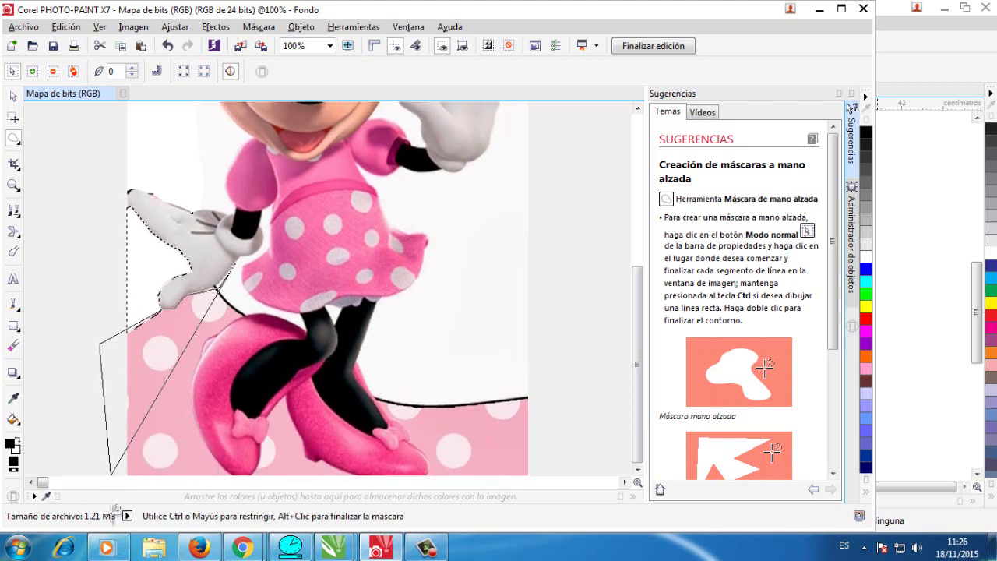
pyautogui.click(110, 475)
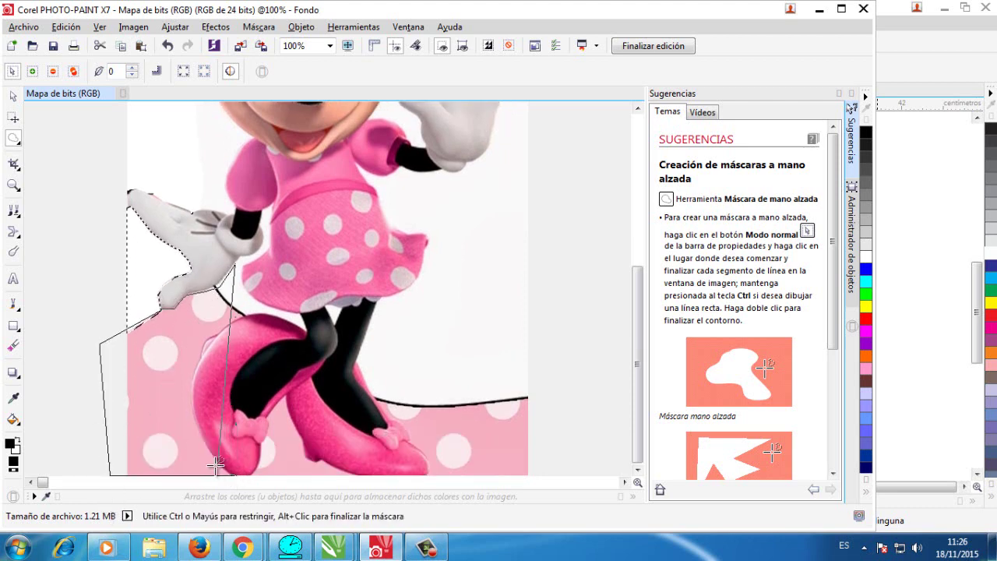
pyautogui.moveTo(232, 473)
pyautogui.mouseDown()
pyautogui.moveTo(206, 456)
pyautogui.moveTo(190, 415)
pyautogui.moveTo(200, 359)
pyautogui.mouseUp()
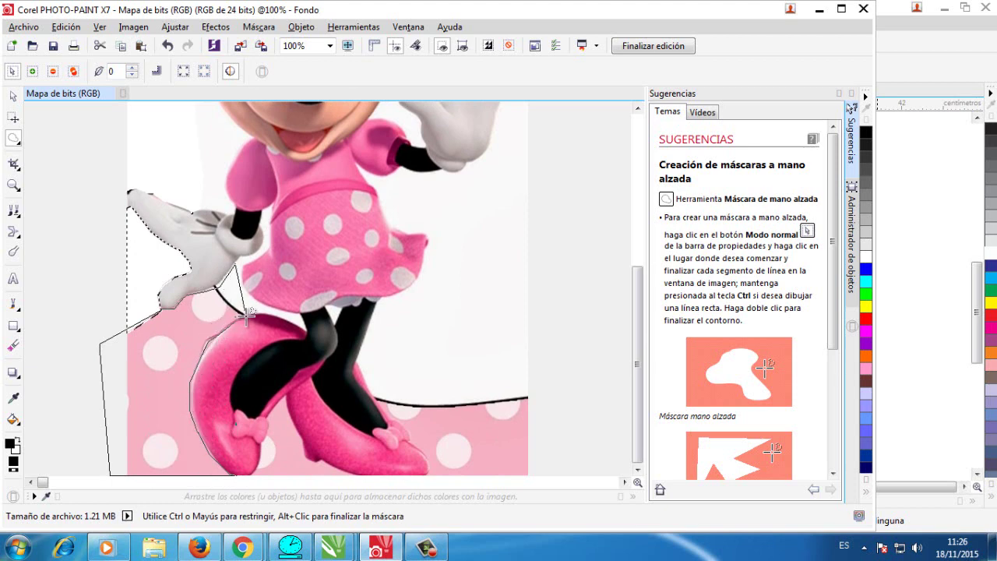
pyautogui.doubleClick(239, 266)
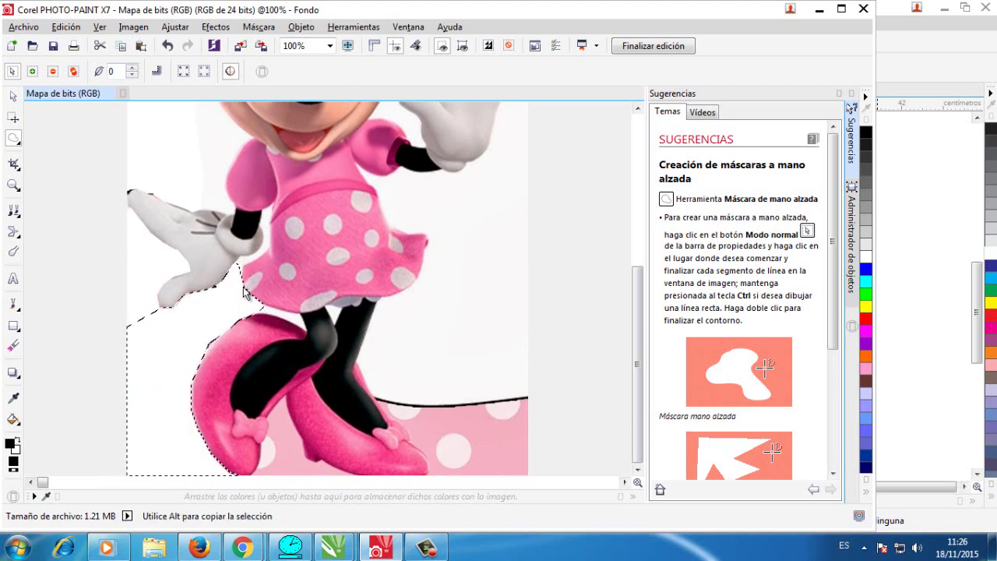
# - Mask the pink background and black curve beside the right-side shoe, out to the image edge, and erase them
pyautogui.click(372, 393)
pyautogui.click(548, 354)
pyautogui.click(554, 479)
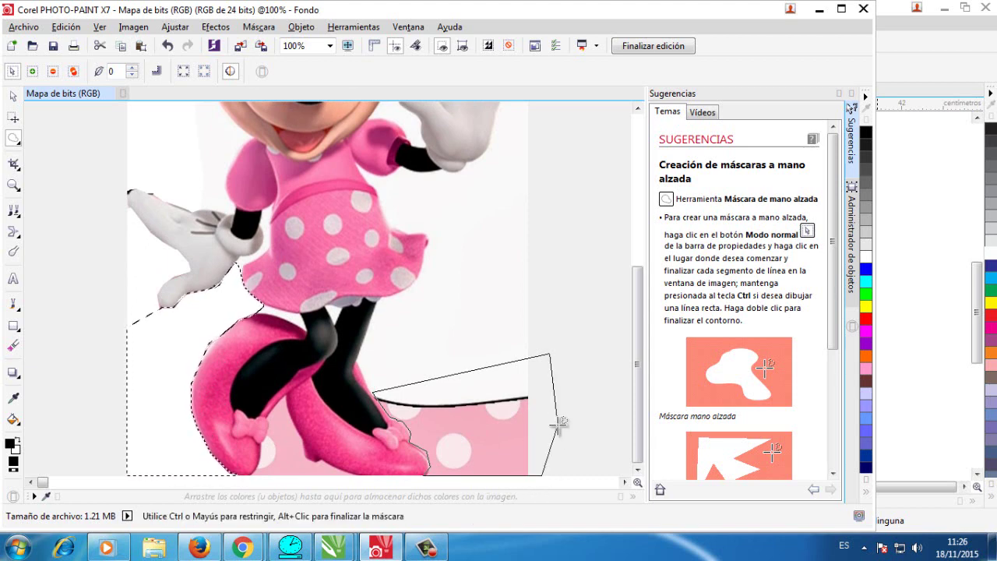
pyautogui.doubleClick(387, 418)
pyautogui.press('Delete')
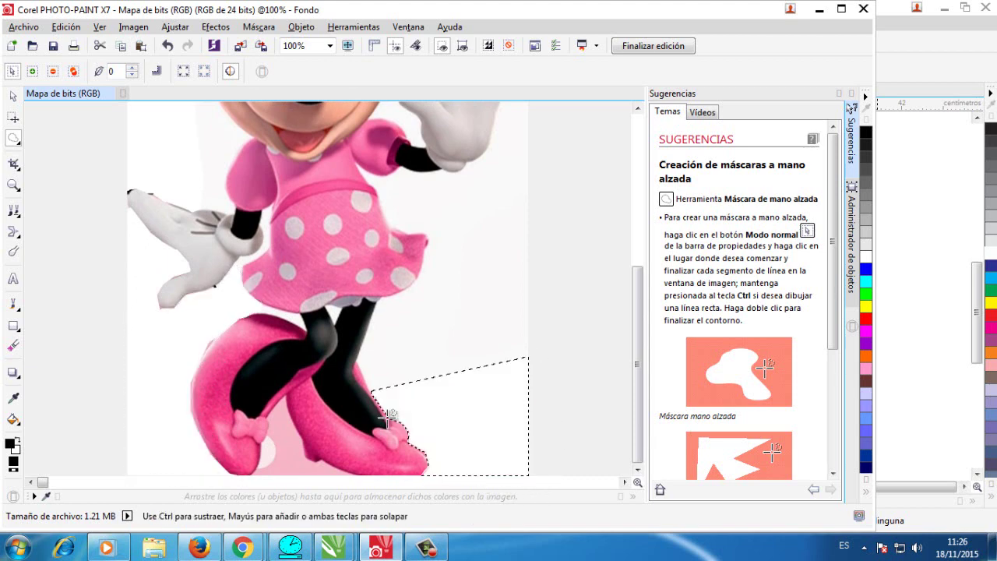
# - Mask the pink background between Minnie's two shoes with a freehand outline and erase it
pyautogui.click(282, 399)
pyautogui.click(323, 461)
pyautogui.click(305, 454)
pyautogui.click(301, 436)
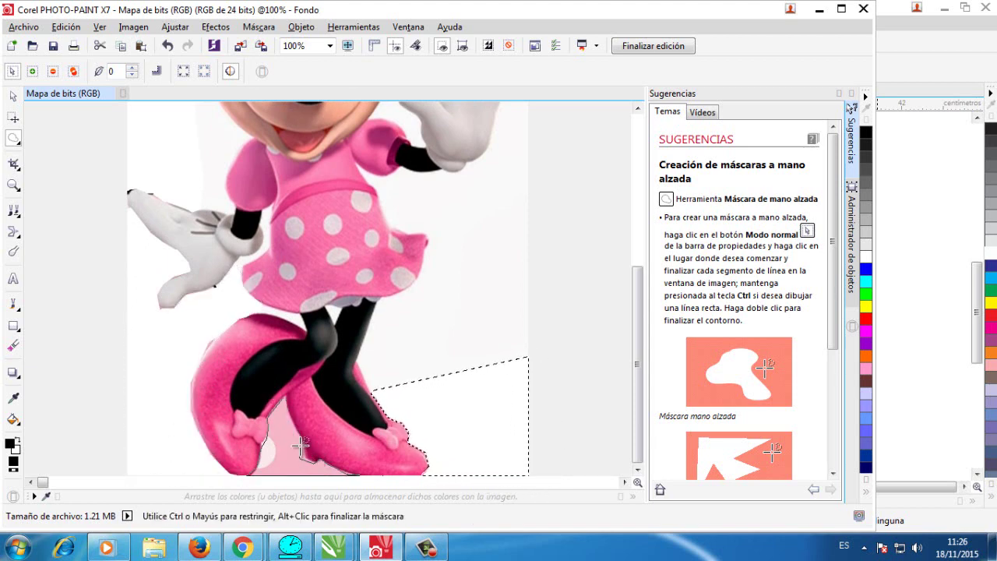
pyautogui.doubleClick(288, 394)
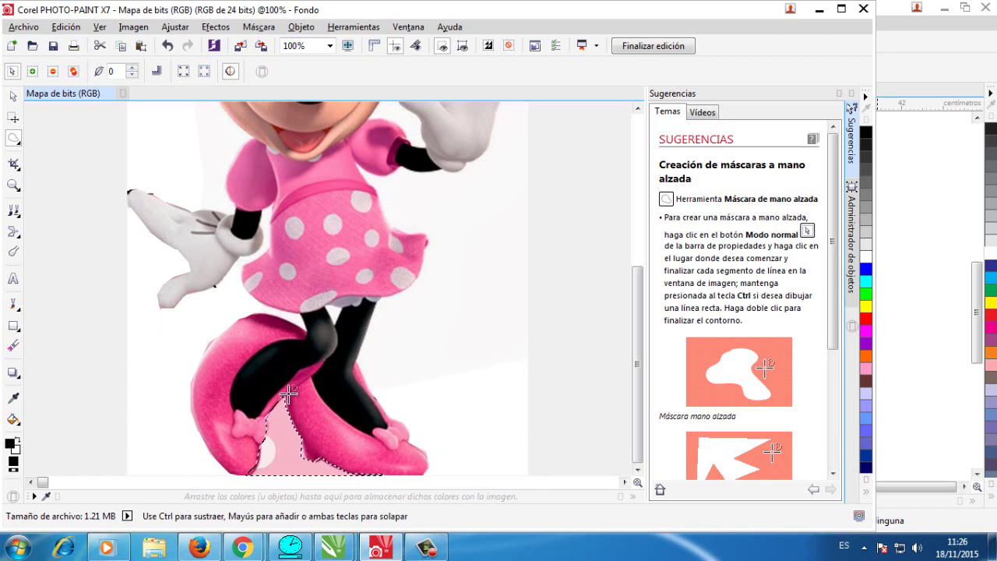
# - Mask and erase the black speck under the lowered glove and the dark mark along its finger's upper edge
pyautogui.scroll(-1, 269, 387)
pyautogui.scroll(-1, 280, 366)
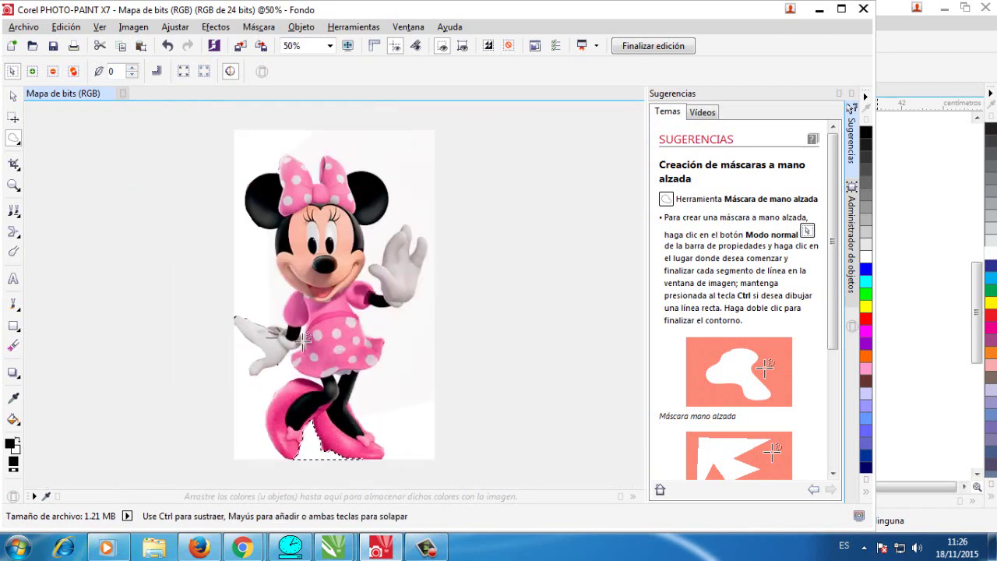
pyautogui.scroll(1, 306, 274)
pyautogui.scroll(-1, 307, 272)
pyautogui.scroll(5, 291, 378)
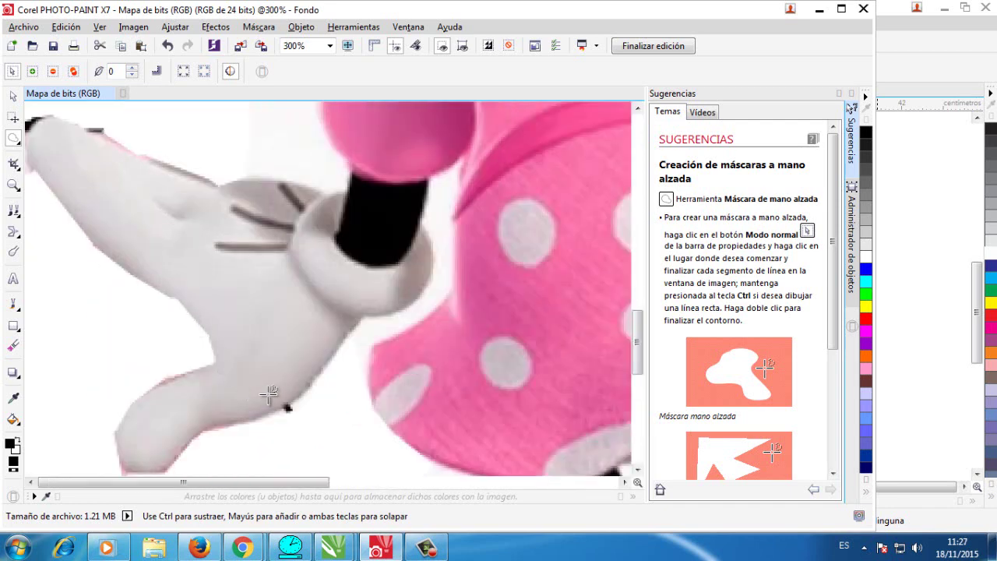
pyautogui.click(294, 407)
pyautogui.doubleClick(319, 421)
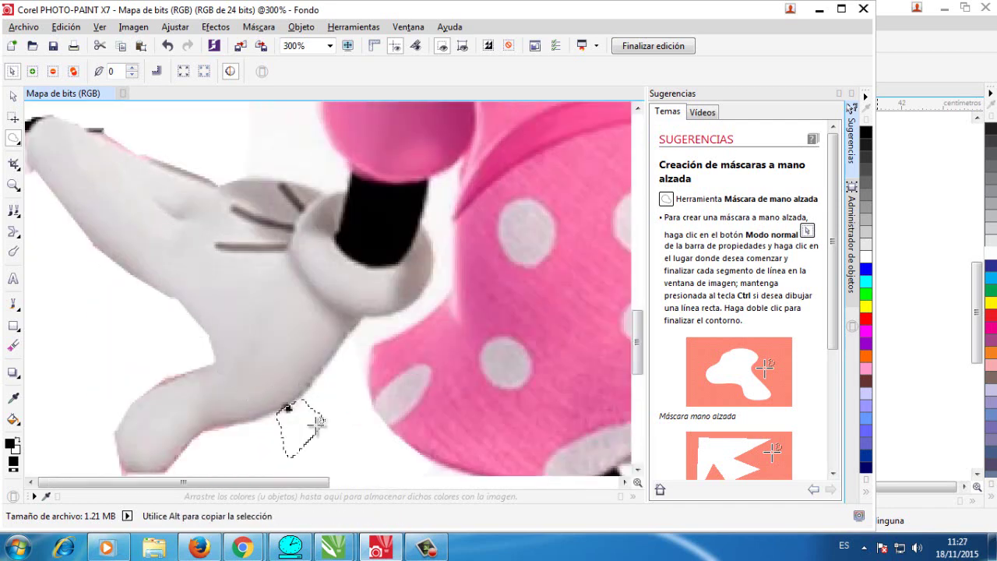
pyautogui.click(124, 126)
pyautogui.click(93, 128)
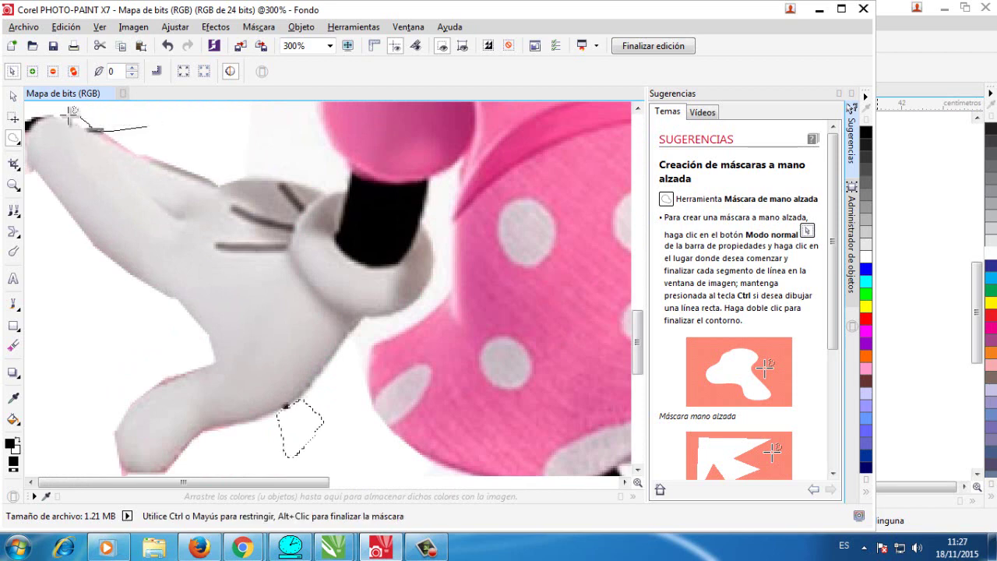
pyautogui.doubleClick(80, 108)
# - Select the white background around Minnie with the Magic Wand mask at tolerance 10
pyautogui.hotkey('ctrl', '1')
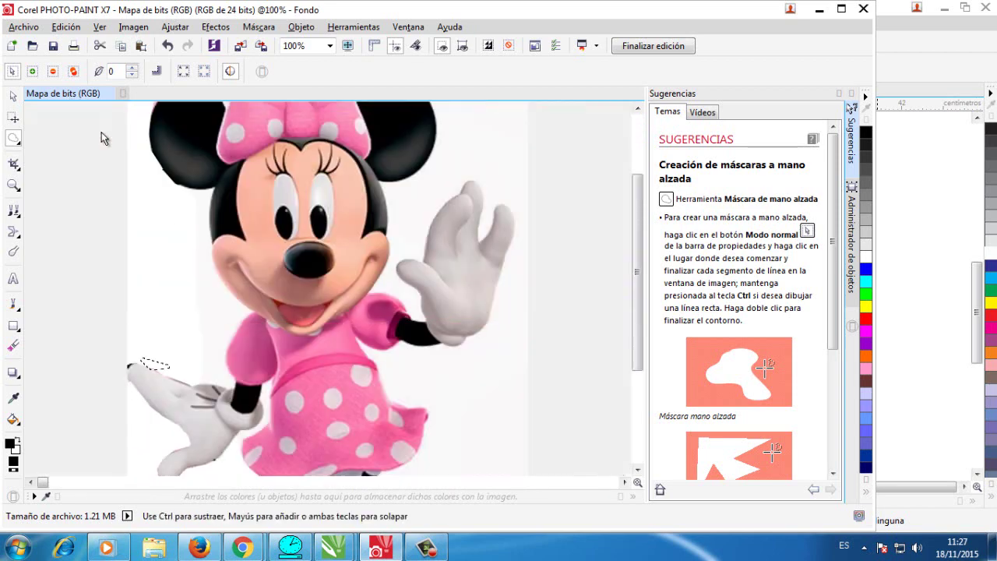
pyautogui.press('F3')
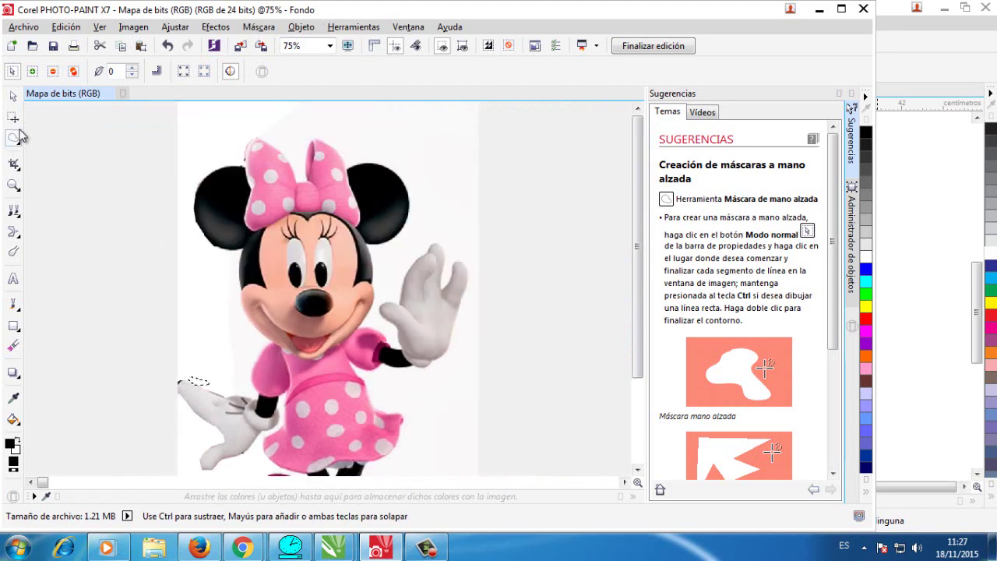
pyautogui.click(19, 136)
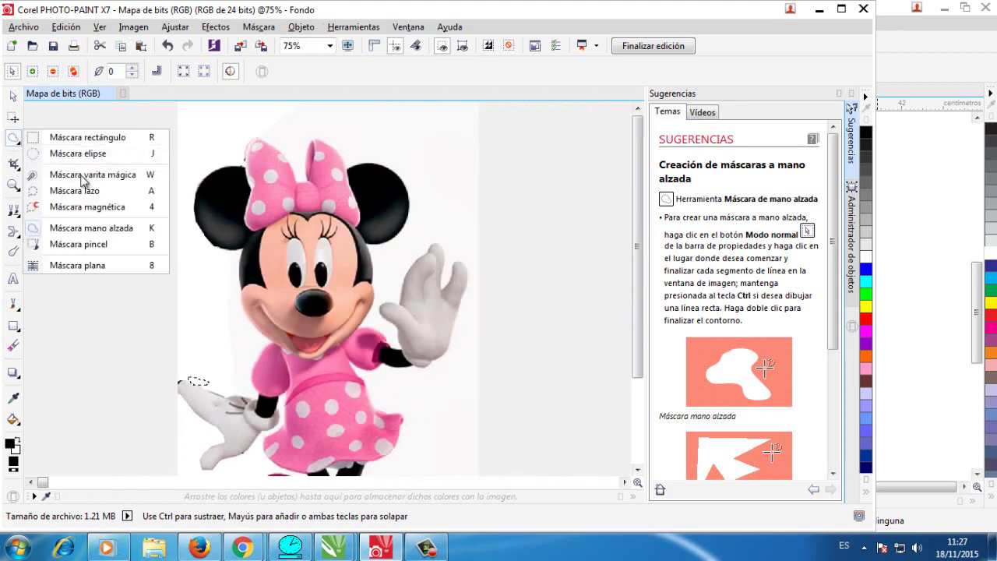
pyautogui.click(72, 174)
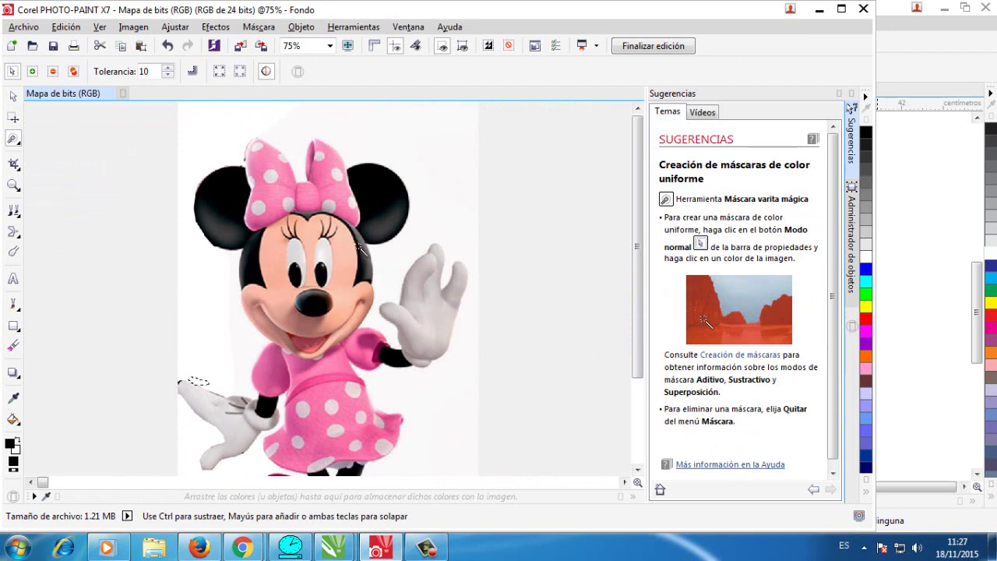
pyautogui.click(381, 131)
pyautogui.press('F3')
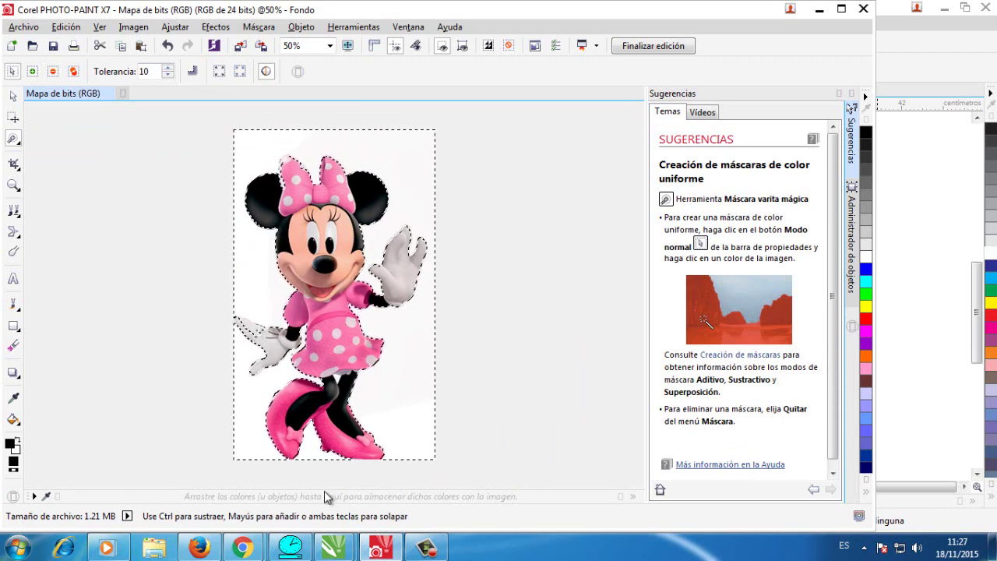
pyautogui.scroll(1, 261, 331)
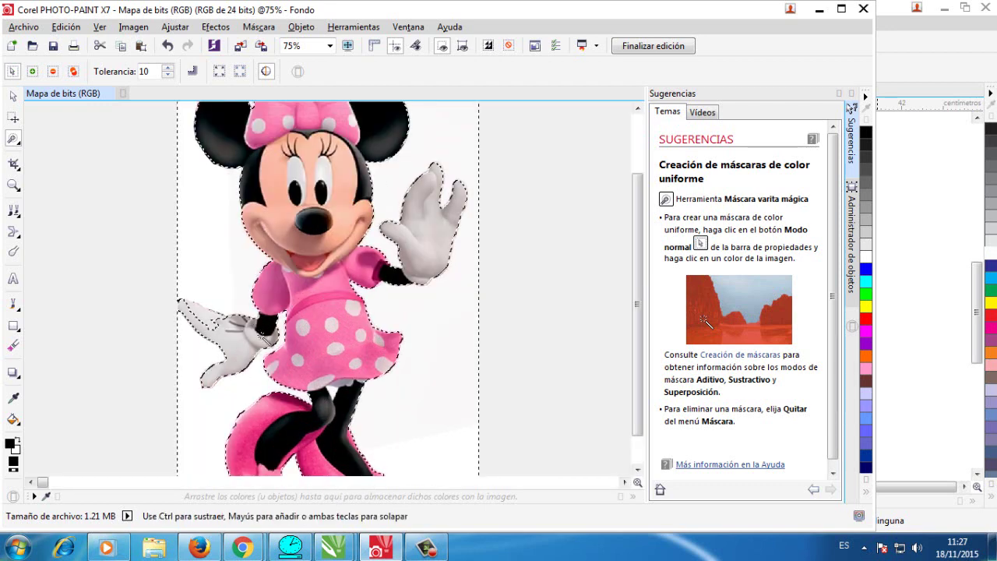
# - Subtract the wrongly selected finger area of the lowered glove from the mask with a freehand outline in subtractive mode
pyautogui.scroll(2, 195, 304)
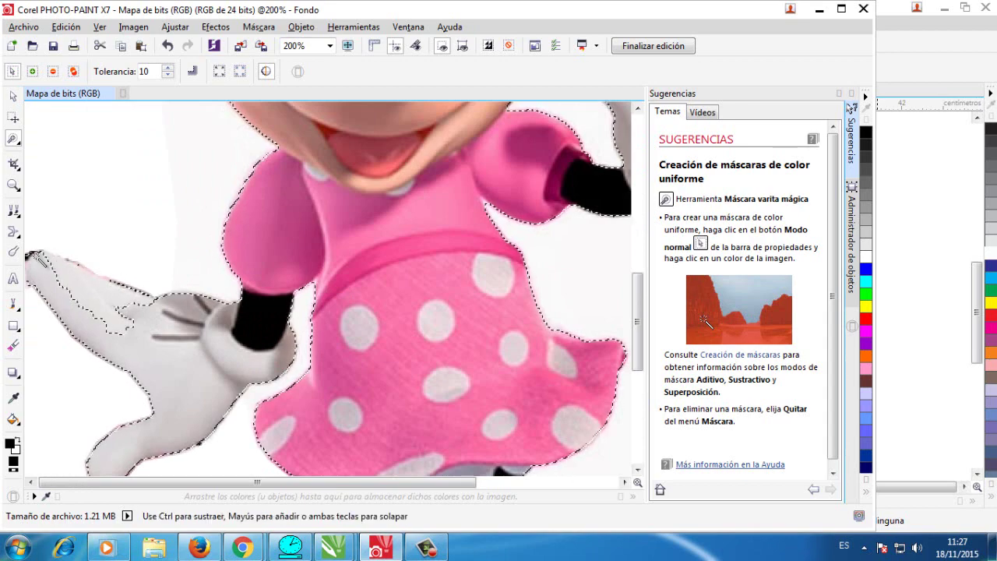
pyautogui.click(13, 139)
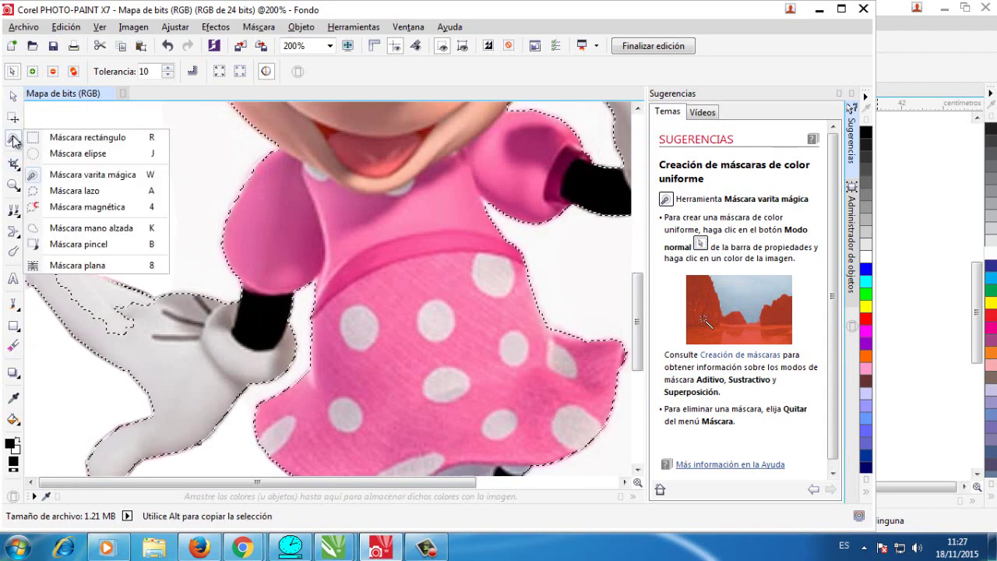
pyautogui.click(106, 228)
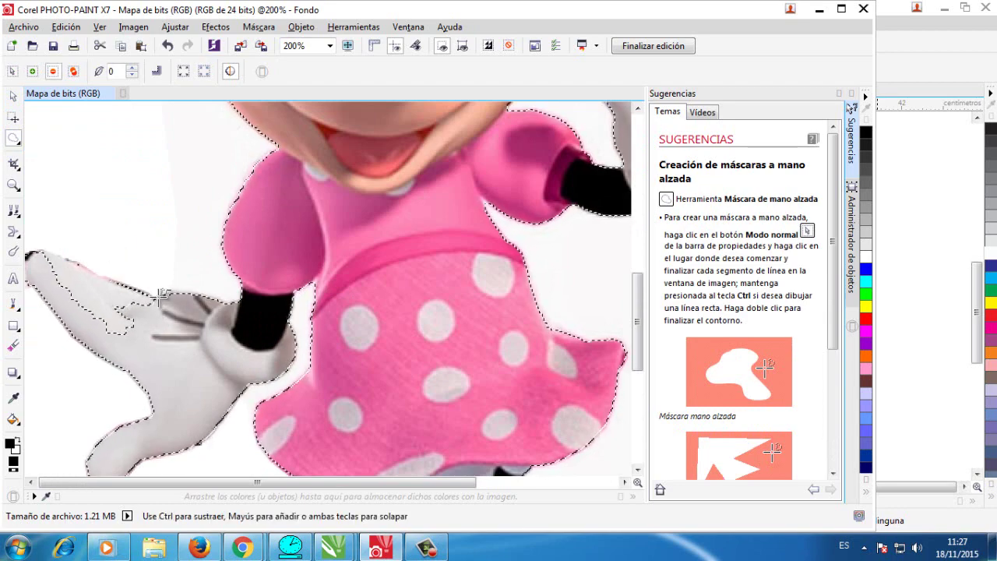
pyautogui.click(134, 287)
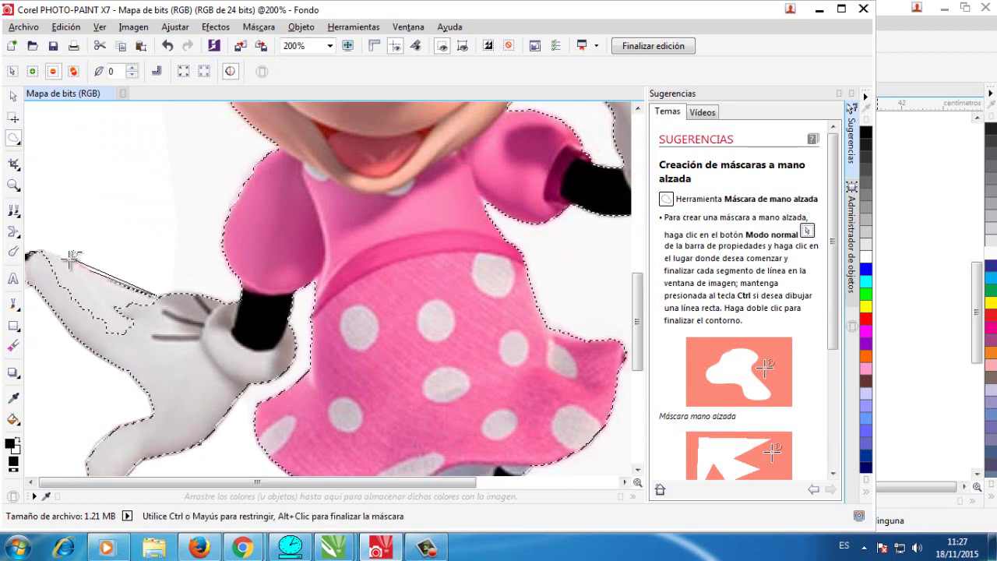
pyautogui.click(41, 251)
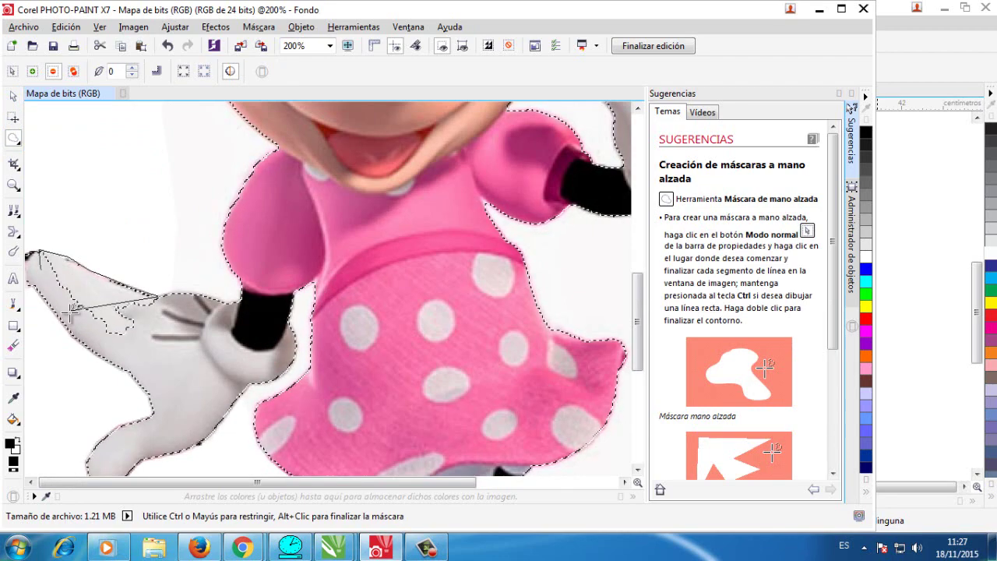
pyautogui.click(70, 309)
pyautogui.doubleClick(120, 334)
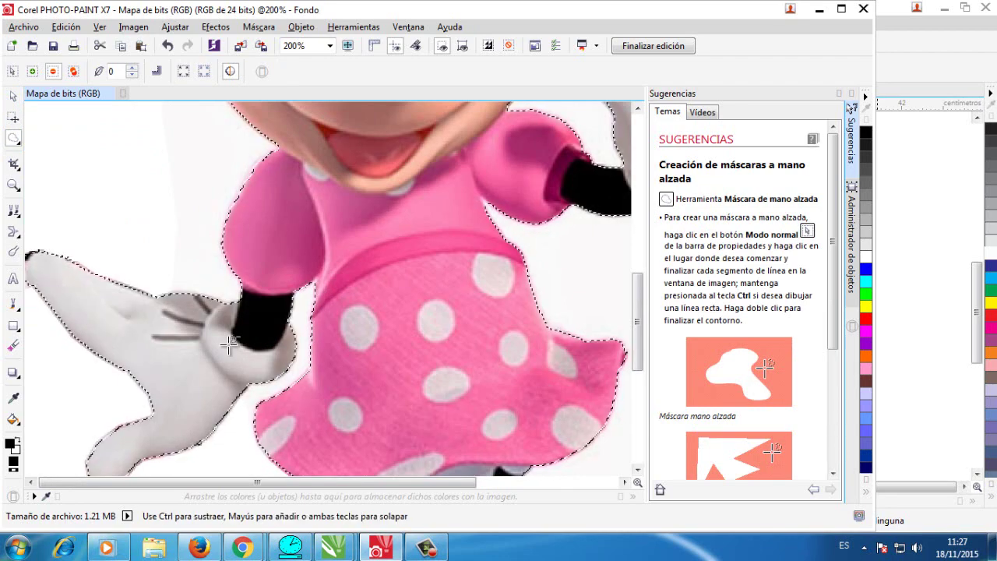
pyautogui.scroll(-3, 197, 335)
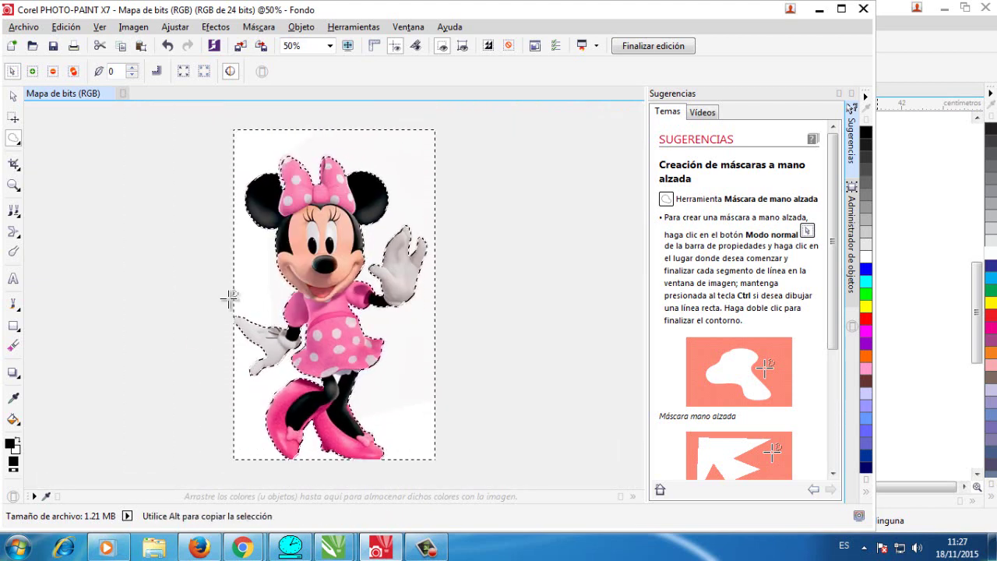
# - Subtract the wrongly selected patches along both edges of the bow's left loop from the mask with a freehand outline
pyautogui.click(14, 139)
pyautogui.click(51, 176)
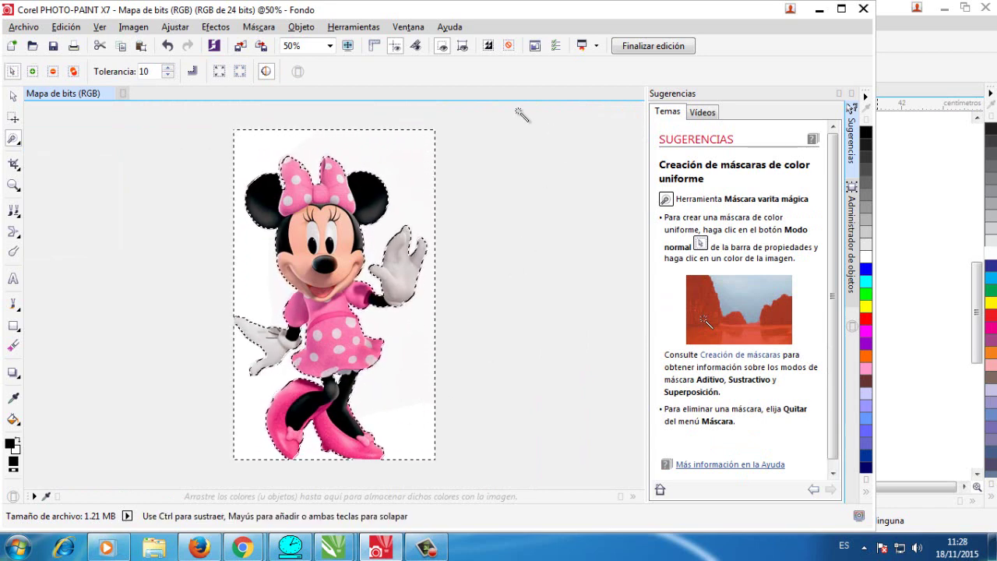
pyautogui.scroll(3, 313, 127)
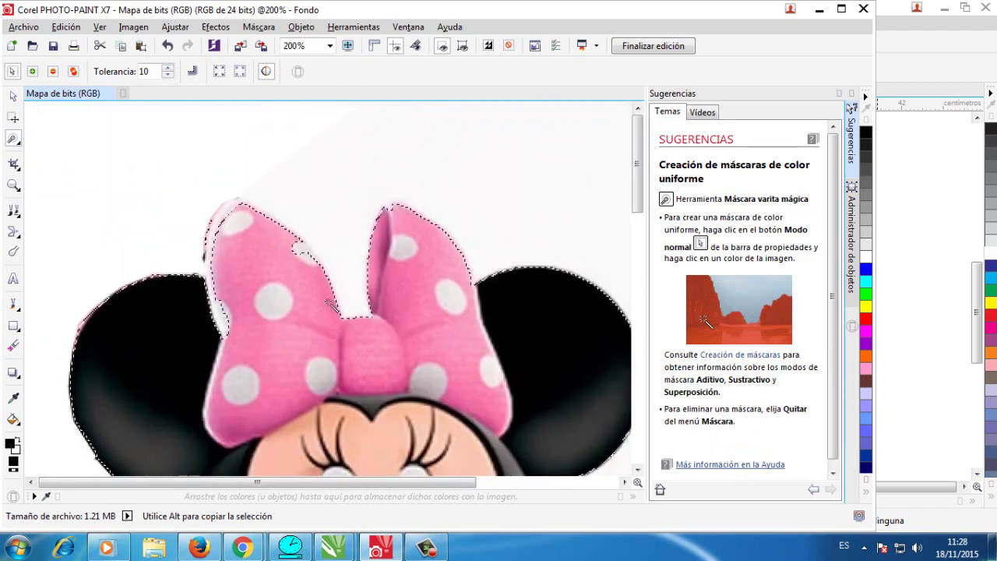
pyautogui.click(14, 139)
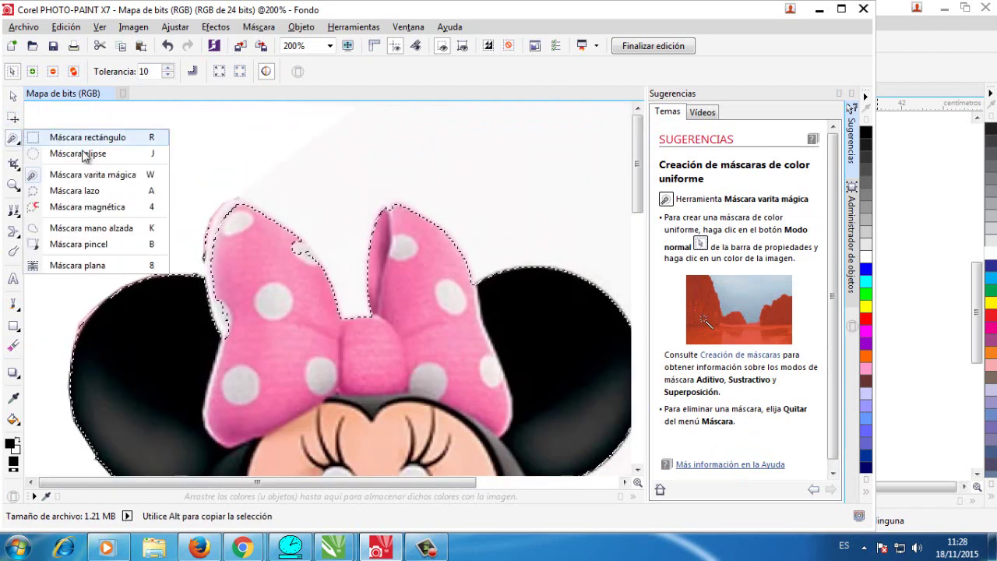
pyautogui.click(85, 228)
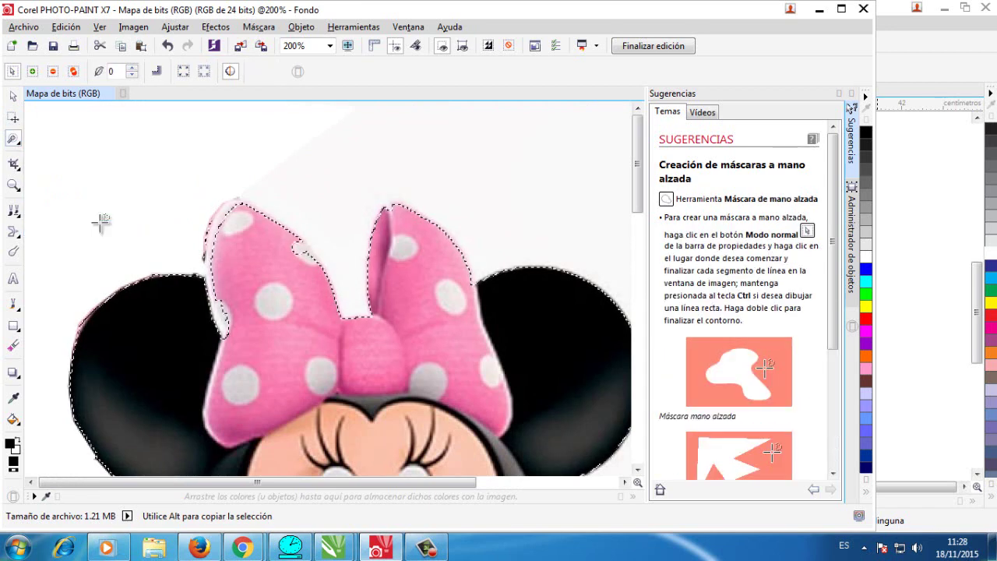
pyautogui.click(344, 316)
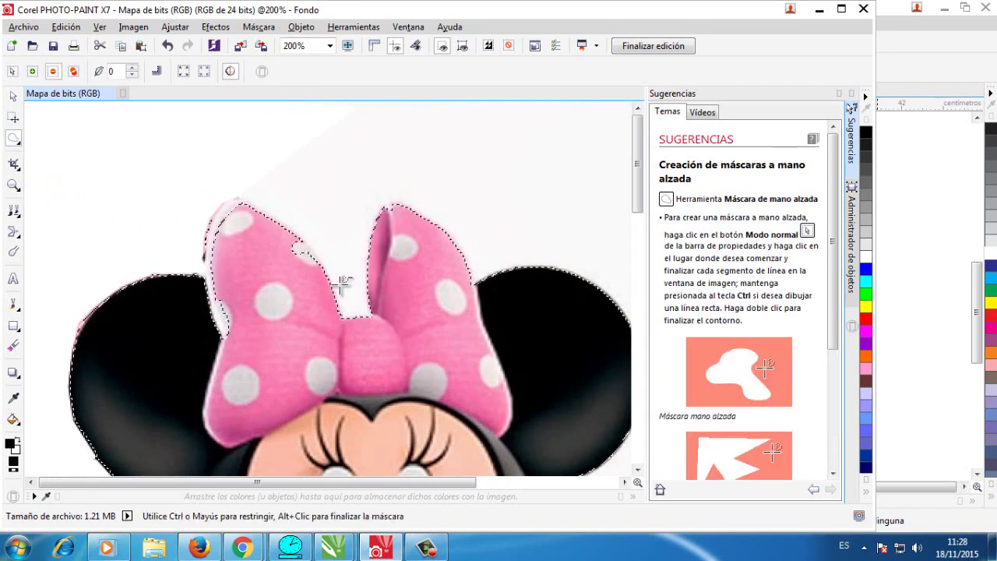
pyautogui.click(300, 244)
pyautogui.click(249, 203)
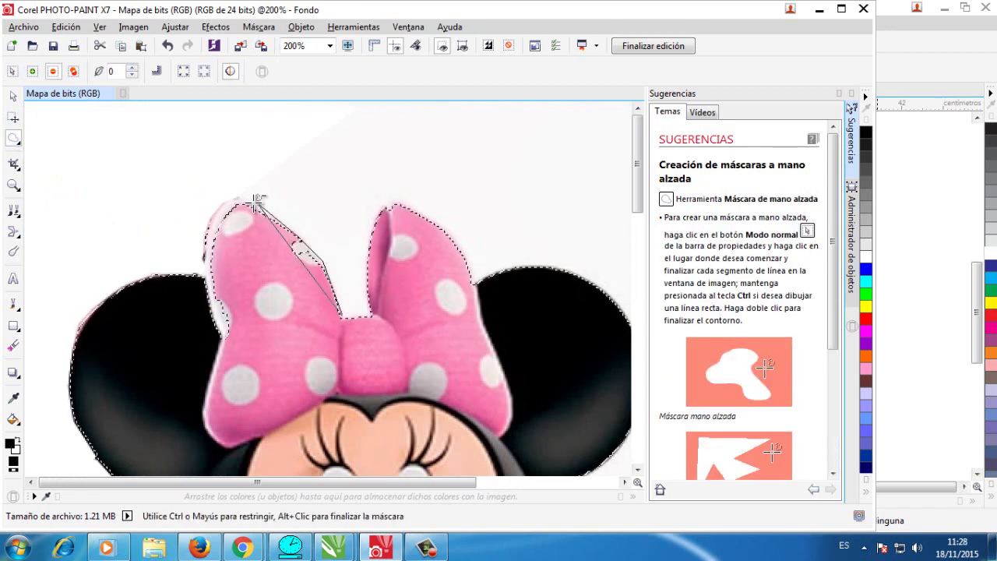
pyautogui.click(234, 200)
pyautogui.moveTo(219, 206); pyautogui.dragTo(204, 310)
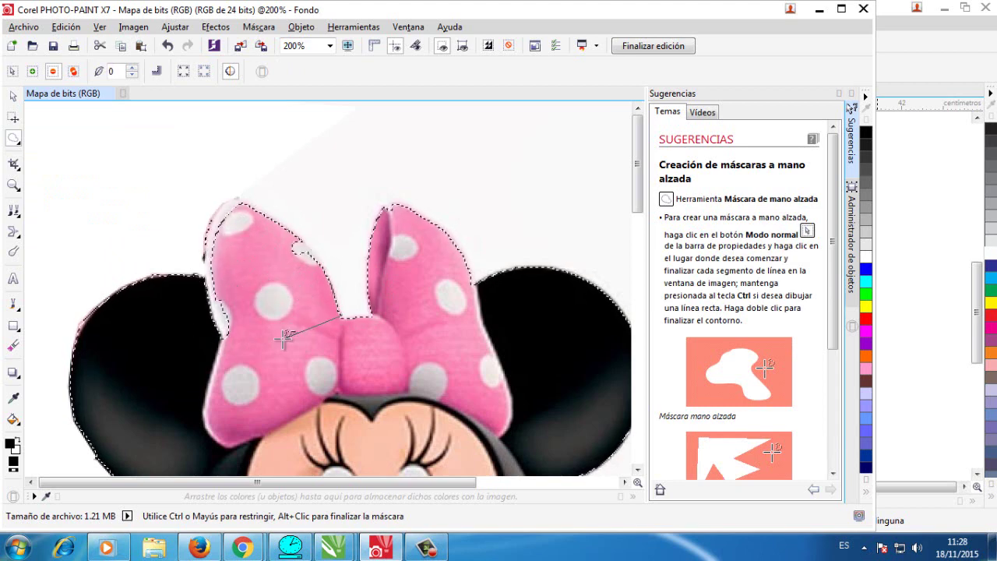
pyautogui.doubleClick(342, 319)
# - Subtract the remaining selected slivers at the outer edge and tip of the bow's left loop with small freehand outlines
pyautogui.click(231, 197)
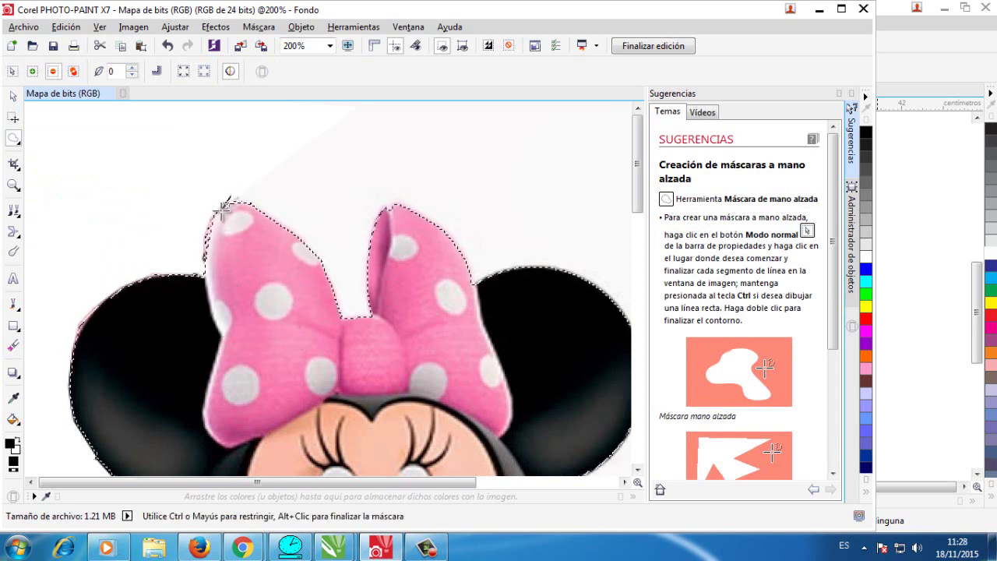
pyautogui.click(205, 225)
pyautogui.click(204, 279)
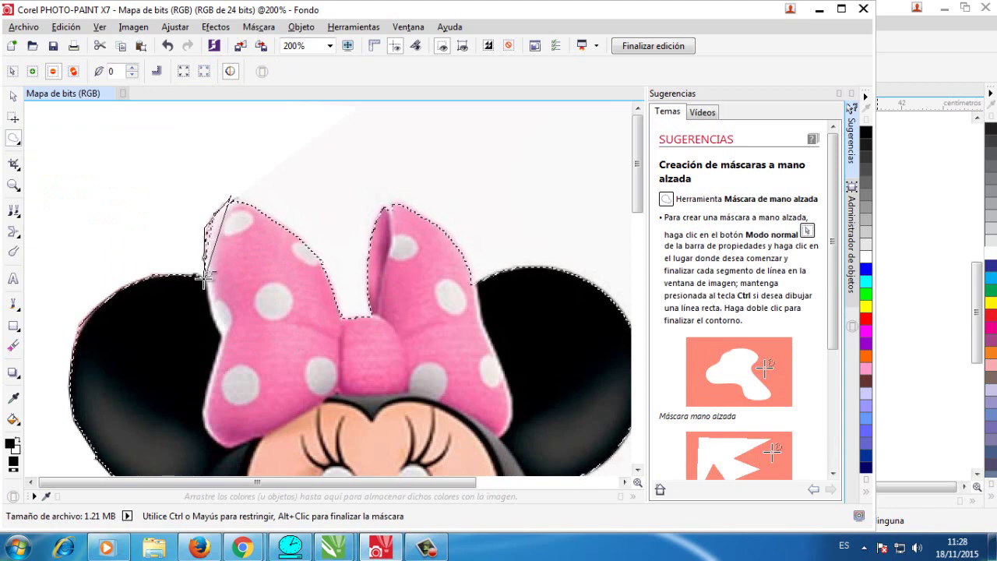
pyautogui.click(236, 282)
pyautogui.doubleClick(267, 220)
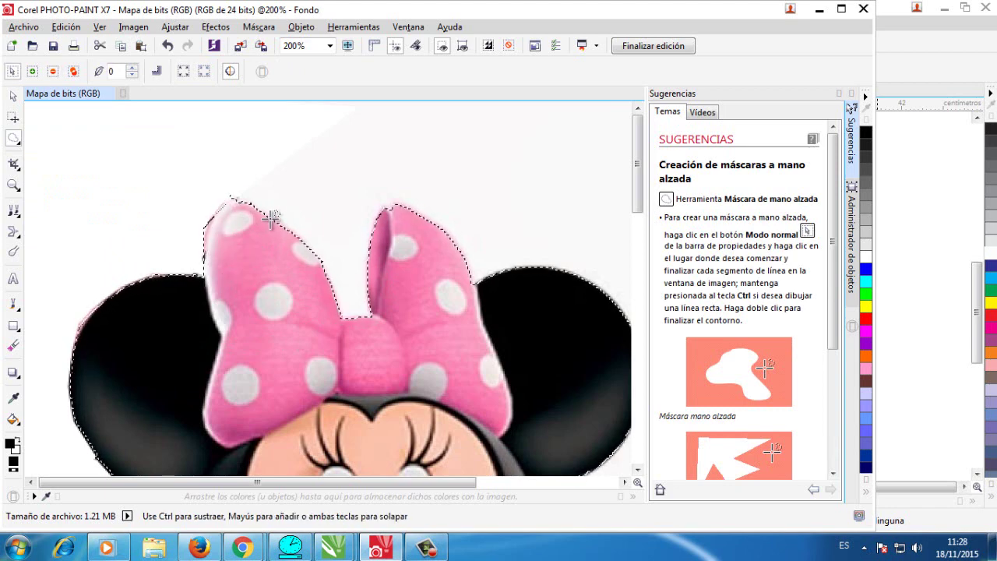
pyautogui.click(234, 198)
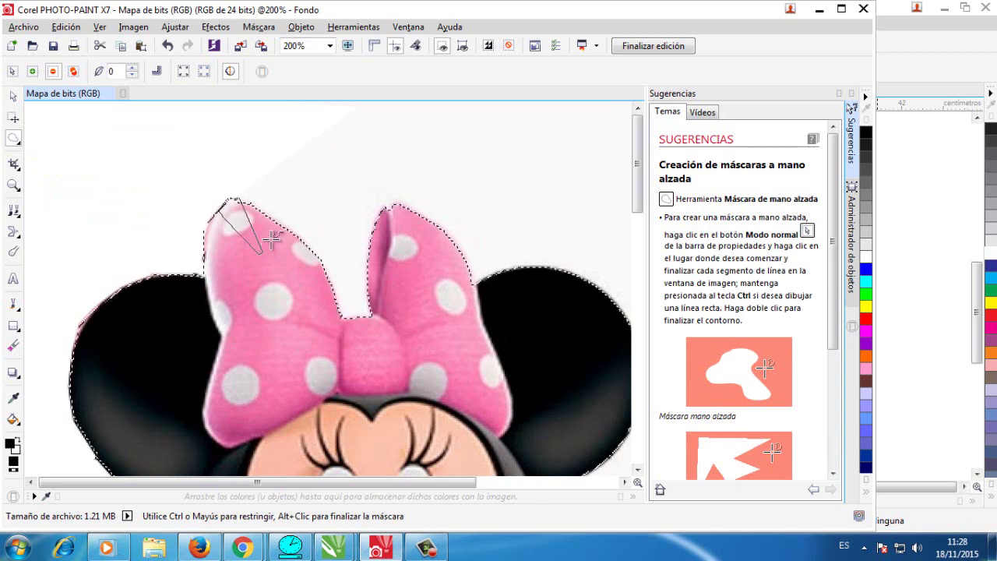
pyautogui.doubleClick(270, 226)
# - Return to the Magic Wand mask tool and invert the mask so that Minnie herself is selected
pyautogui.scroll(-4, 276, 229)
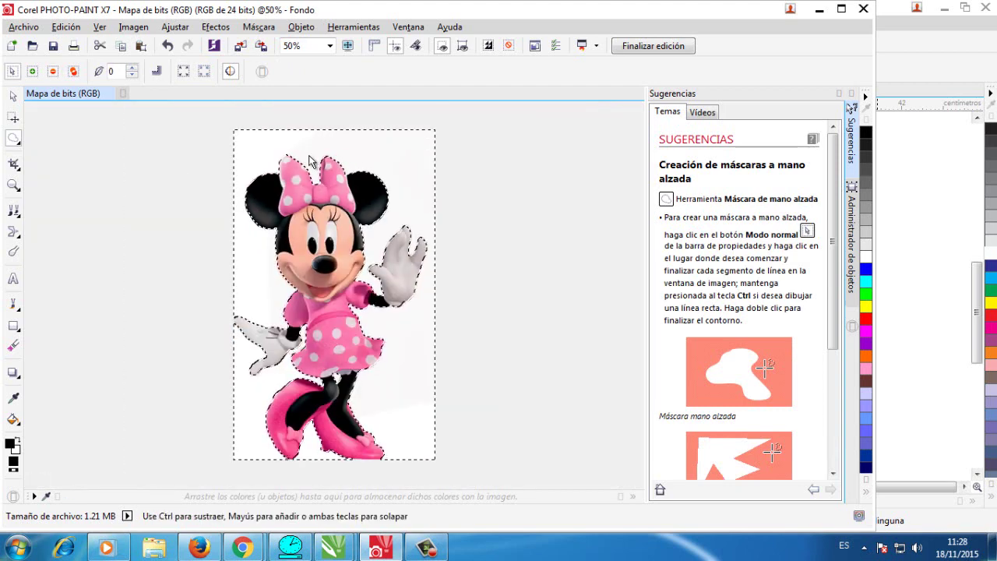
pyautogui.click(15, 143)
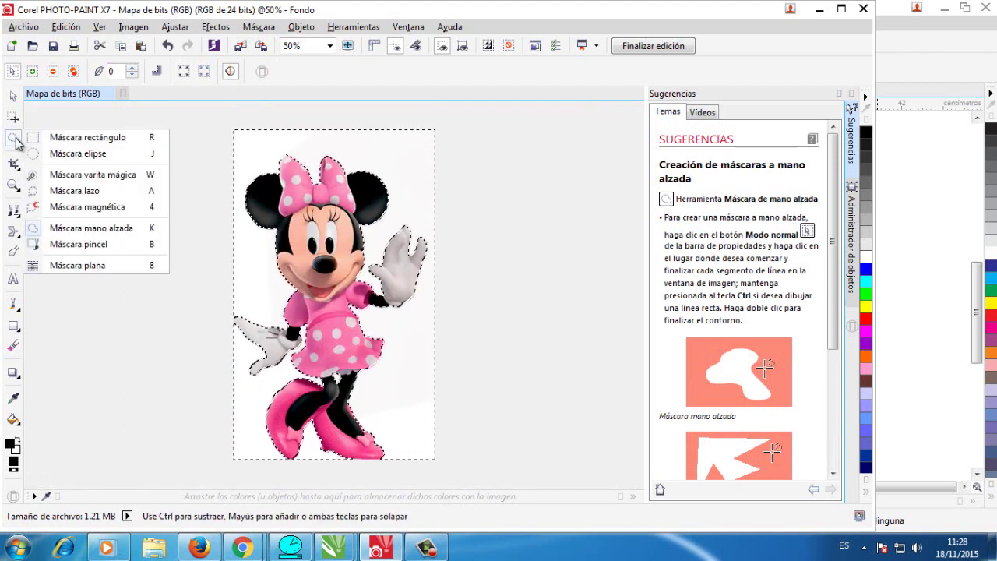
pyautogui.click(66, 168)
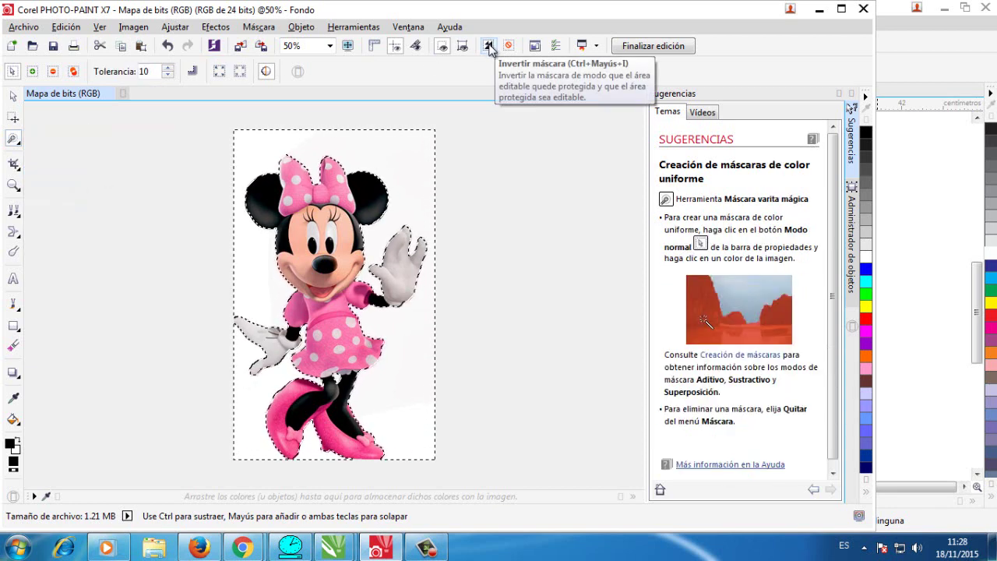
pyautogui.click(488, 46)
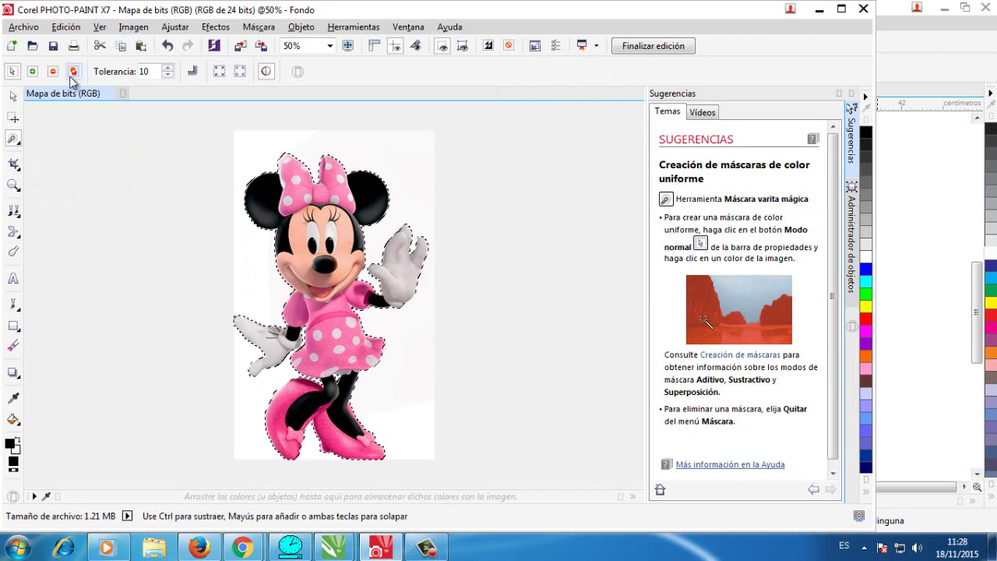
# - Save the edited Minnie bitmap, close its document and exit PHOTO-PAINT to return to the CorelDRAW envelope drawing
pyautogui.click(53, 47)
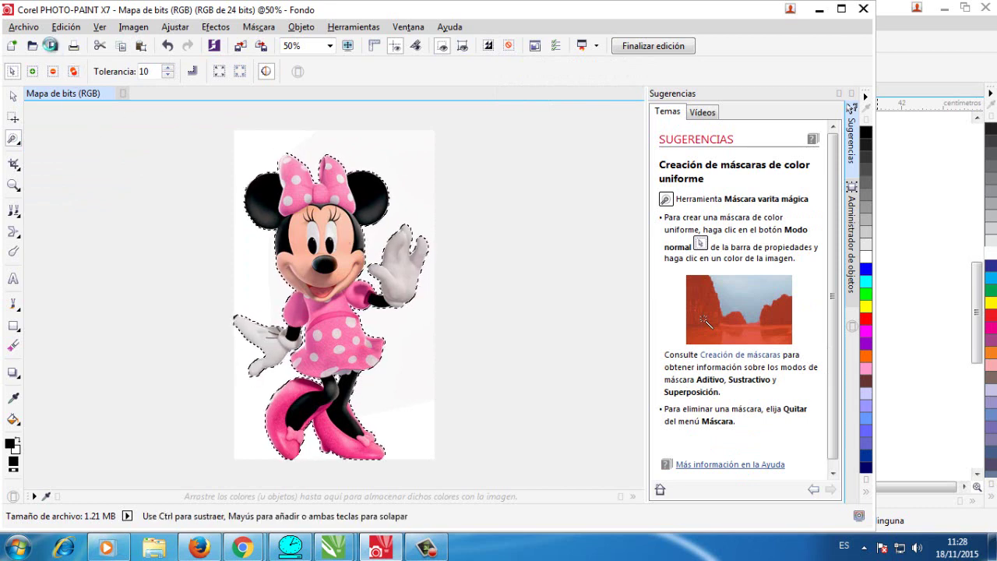
pyautogui.click(126, 93)
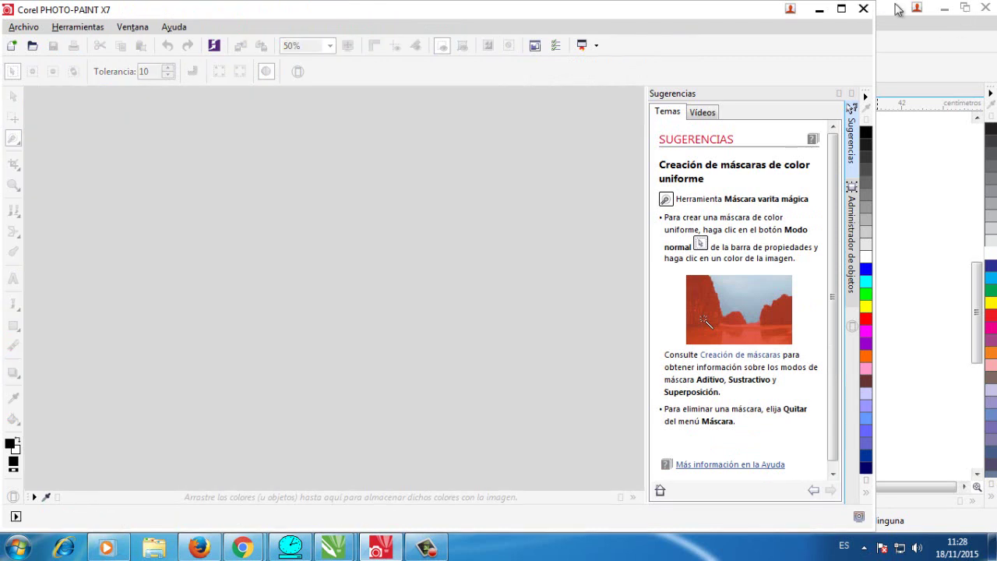
pyautogui.click(863, 9)
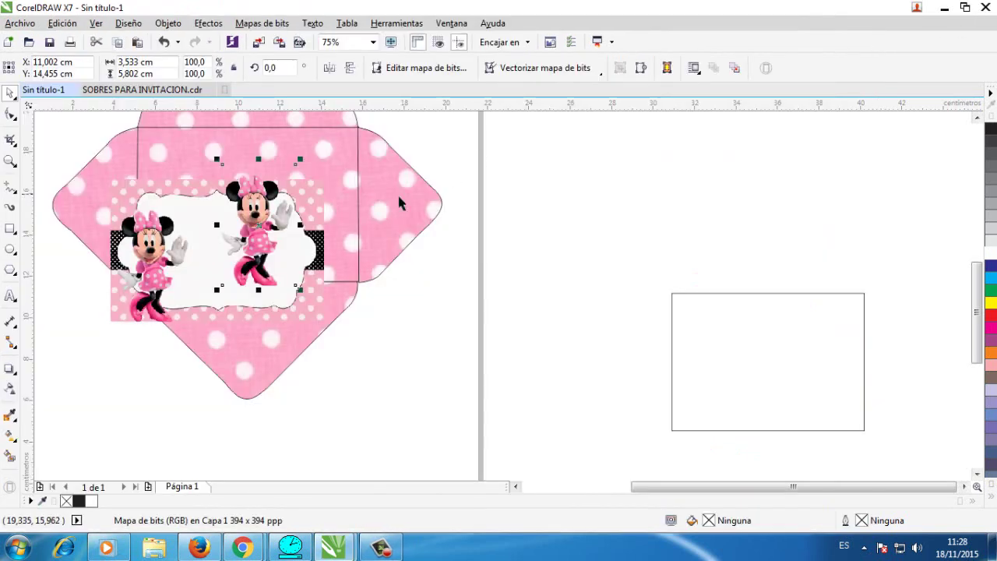
# - Delete the framed Minnie label artwork lying over the envelope, keeping the separate cut-out Minnie
pyautogui.click(265, 315)
pyautogui.press('Delete')
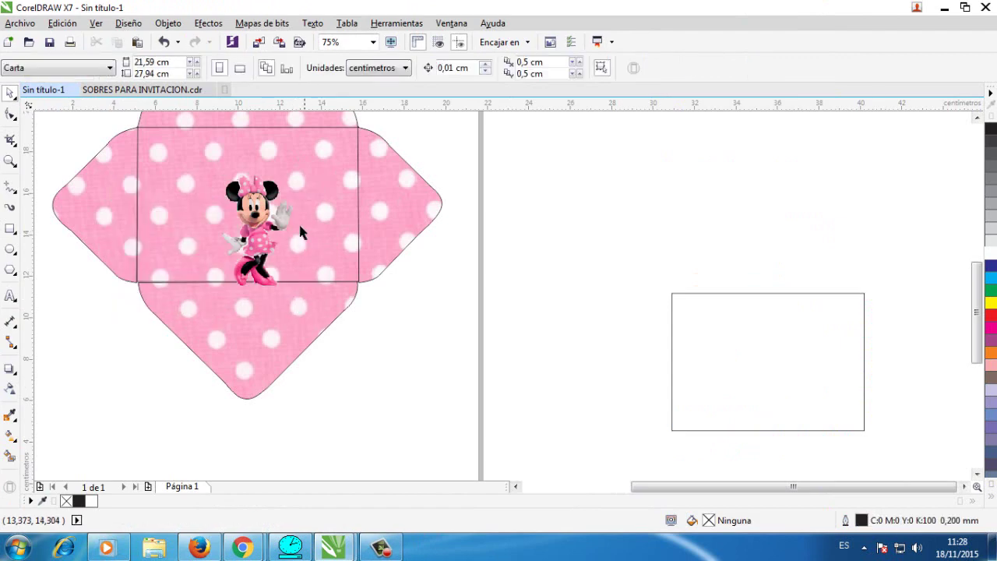
# - Move the cut-out Minnie to the lower left of the envelope's central panel and shrink it to about 2.8 by 4.6 cm
pyautogui.click(269, 225)
pyautogui.moveTo(269, 226); pyautogui.dragTo(162, 215)
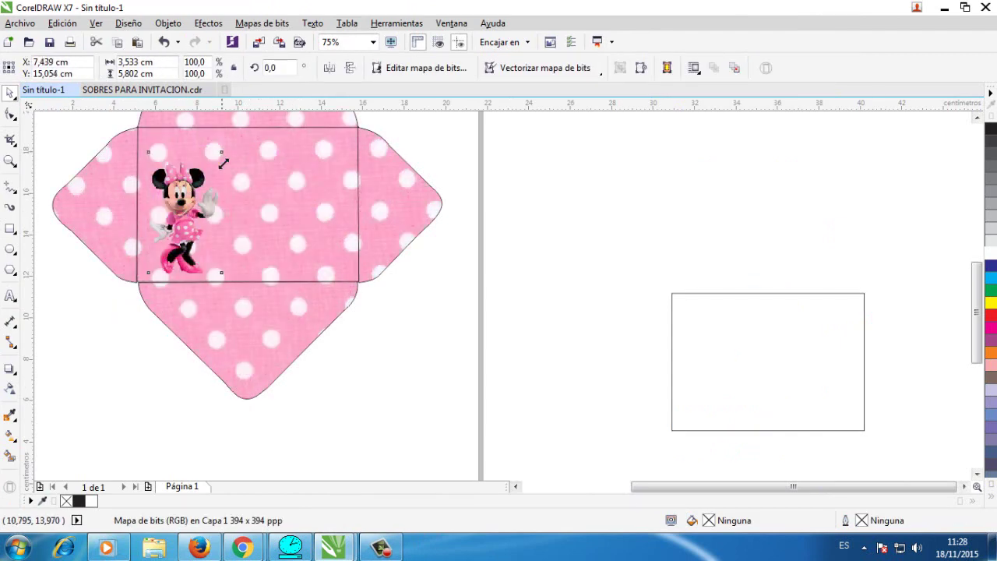
pyautogui.moveTo(223, 163); pyautogui.dragTo(208, 189)
pyautogui.moveTo(178, 226); pyautogui.dragTo(177, 222)
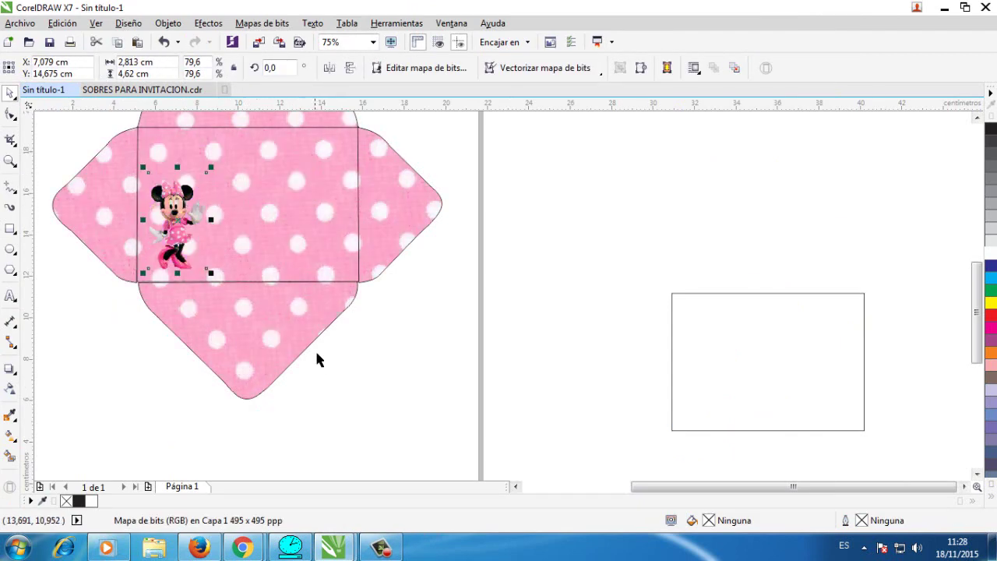
pyautogui.scroll(-1, 310, 372)
pyautogui.click(119, 165)
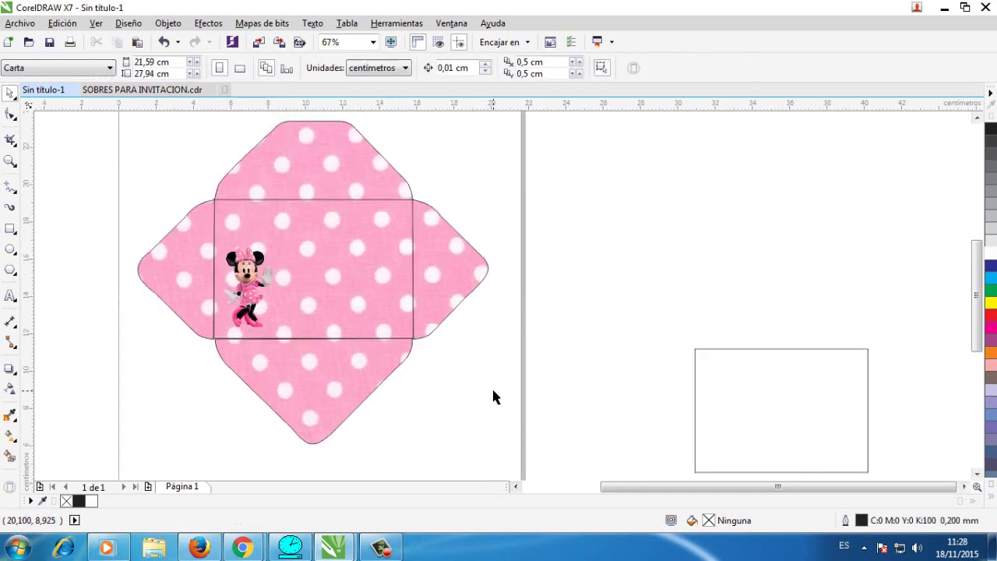
# - Draw a rectangle about 6.5 by 1.1 cm beside Minnie's legs in the central panel, filled white with no outline
pyautogui.click(9, 248)
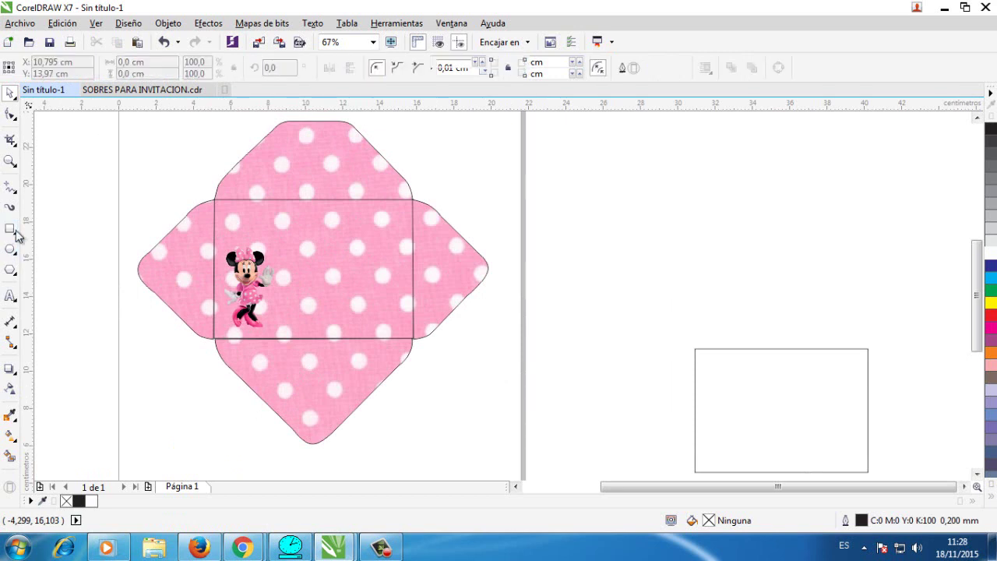
pyautogui.moveTo(276, 302); pyautogui.dragTo(399, 321)
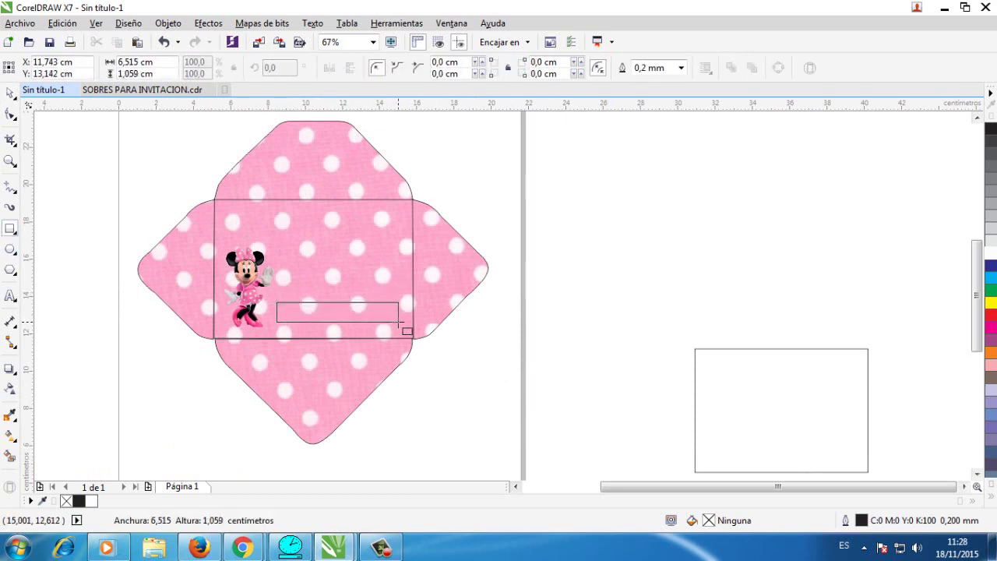
pyautogui.click(991, 253)
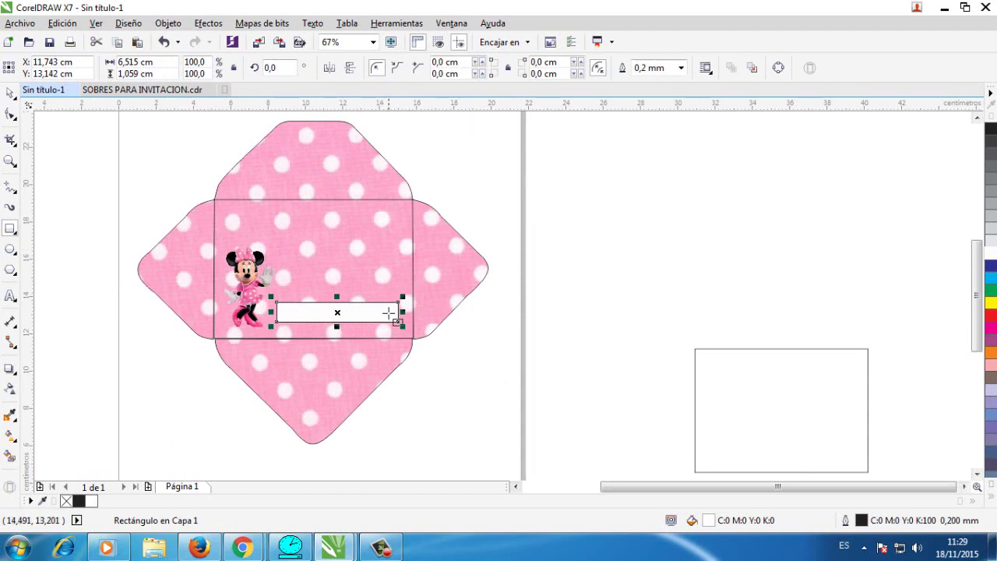
pyautogui.click(992, 497)
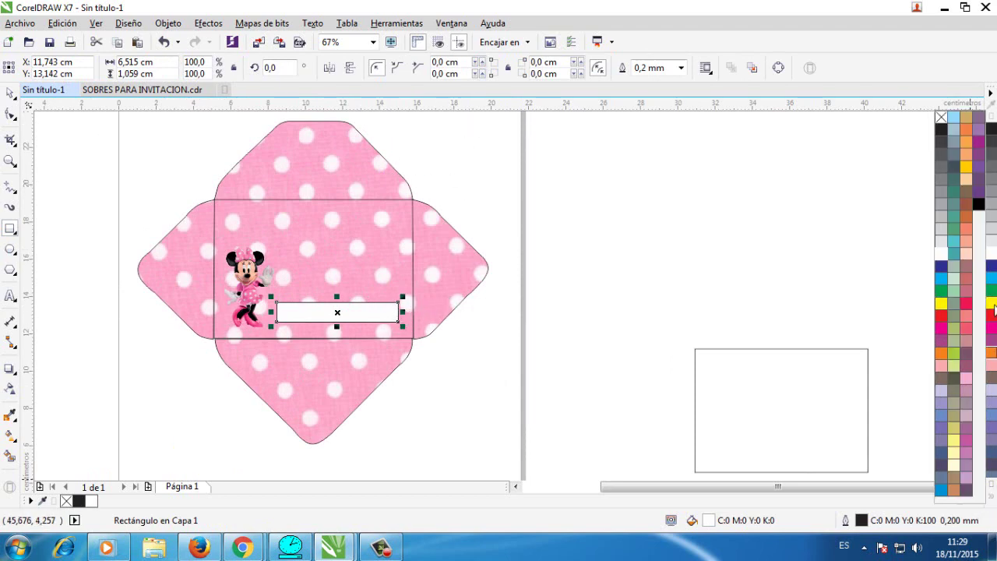
pyautogui.rightClick(940, 117)
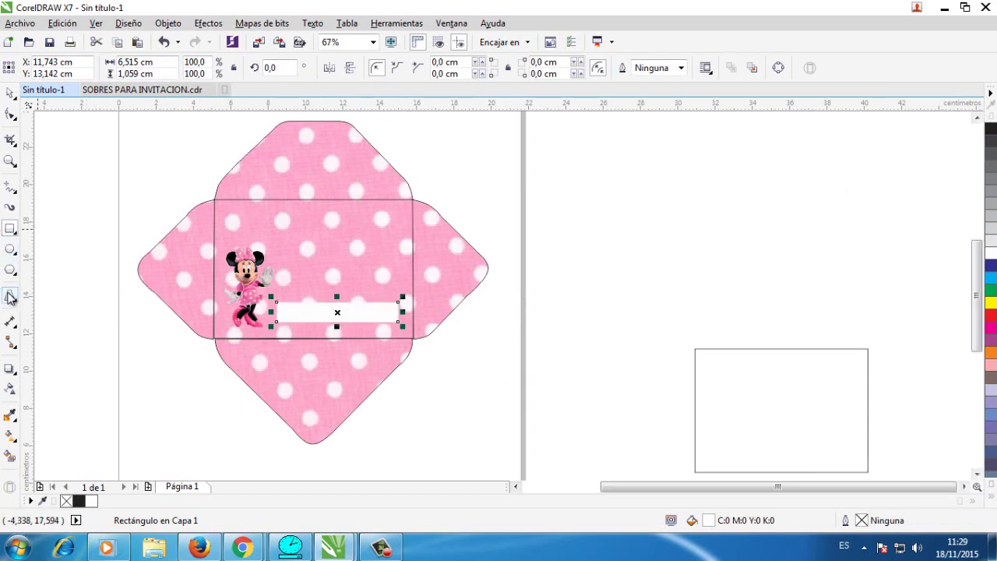
# - Add artistic text reading "De:" and "Para:" on two lines over the white rectangle, shrunk to about 1.1 by 0.9 cm
pyautogui.click(10, 296)
pyautogui.click(35, 298)
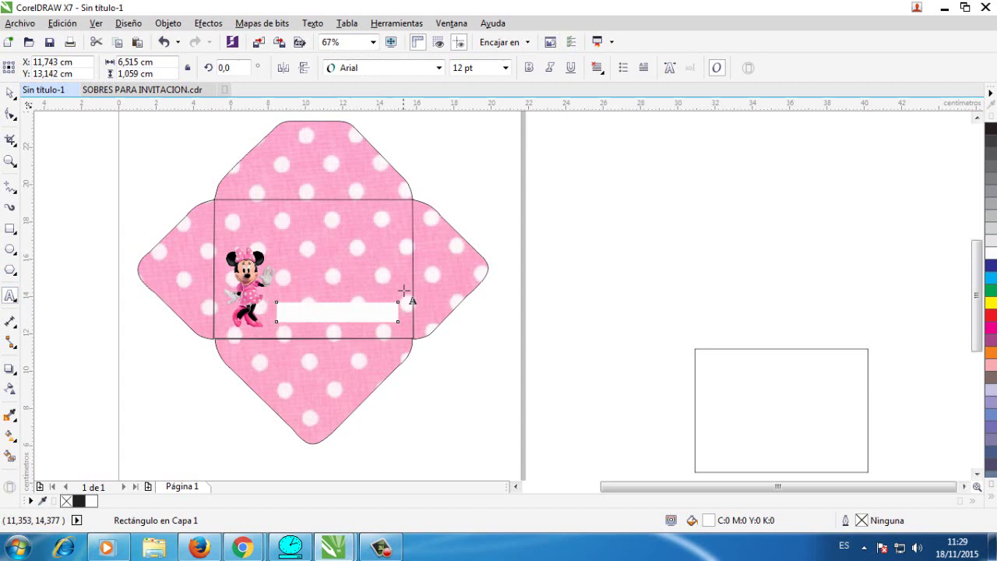
pyautogui.click(285, 320)
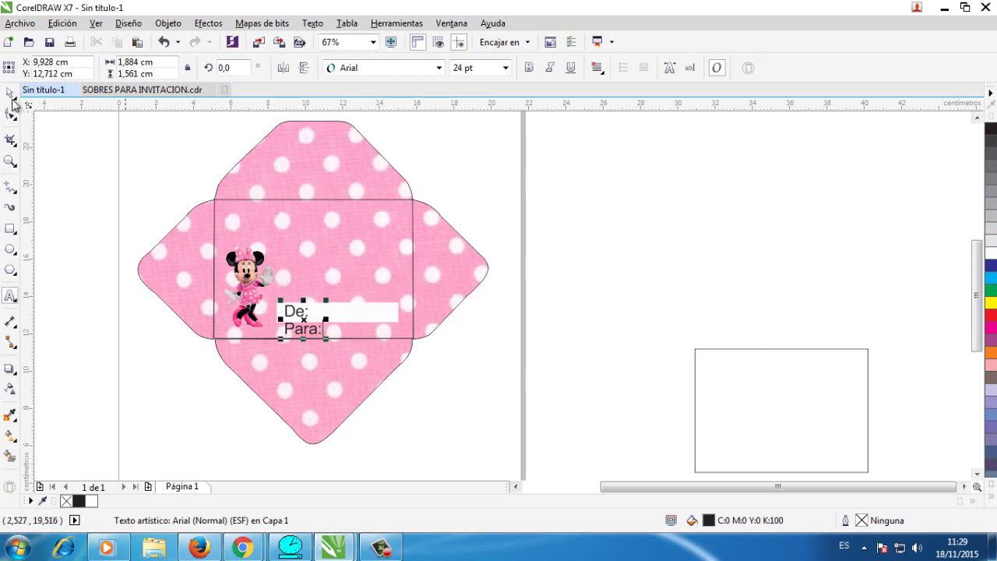
pyautogui.moveTo(325, 339); pyautogui.dragTo(310, 340)
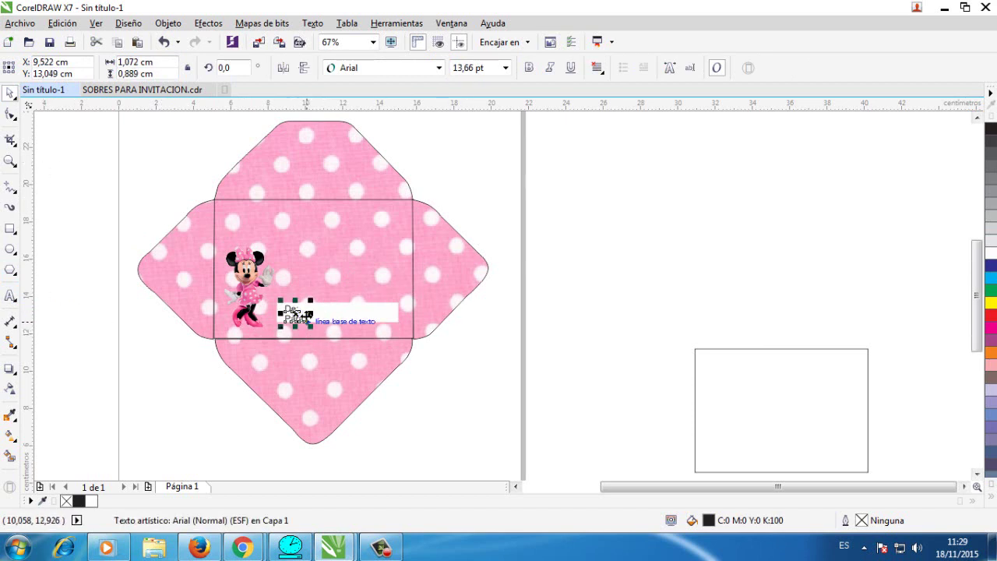
pyautogui.moveTo(292, 311); pyautogui.dragTo(295, 309)
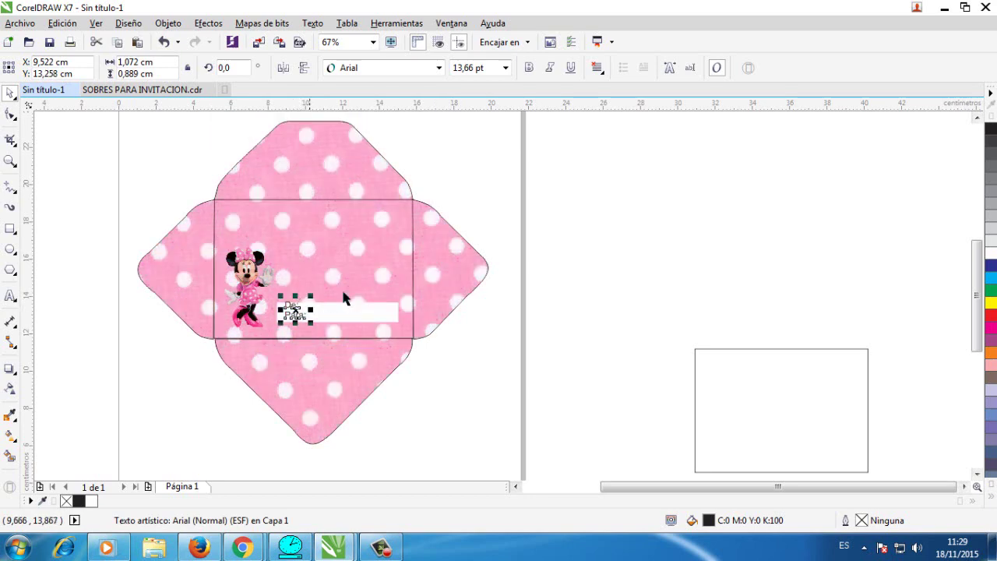
# - Extend the white rectangle upward to a height of about 1.35 cm so it encloses both text lines
pyautogui.click(11, 162)
pyautogui.moveTo(127, 200); pyautogui.dragTo(512, 363)
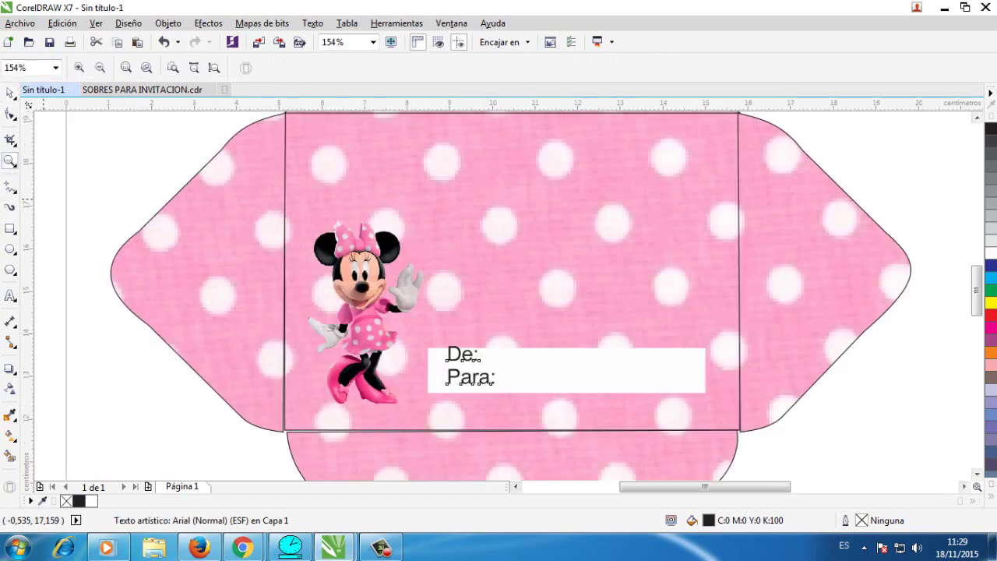
pyautogui.click(10, 95)
pyautogui.click(531, 356)
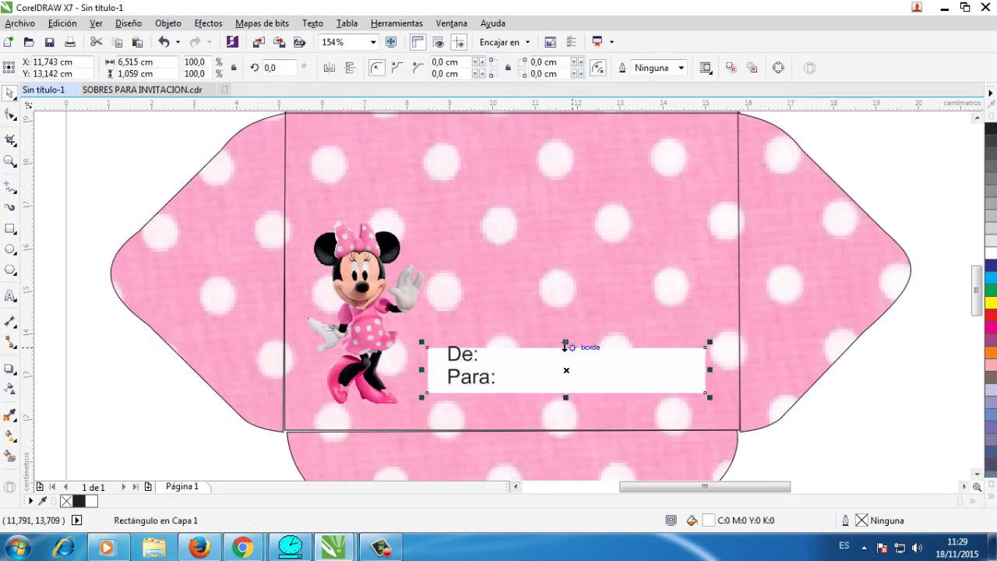
pyautogui.moveTo(566, 341); pyautogui.dragTo(566, 330)
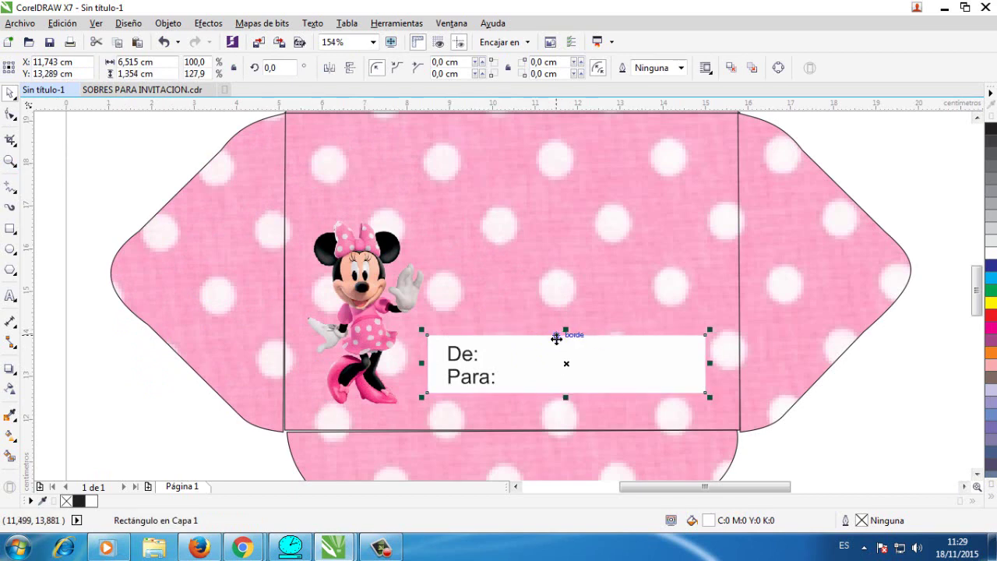
# - Move the De/Para text close to the white rectangle's left edge and widen the spacing between its two lines
pyautogui.click(465, 354)
pyautogui.moveTo(474, 360); pyautogui.dragTo(463, 357)
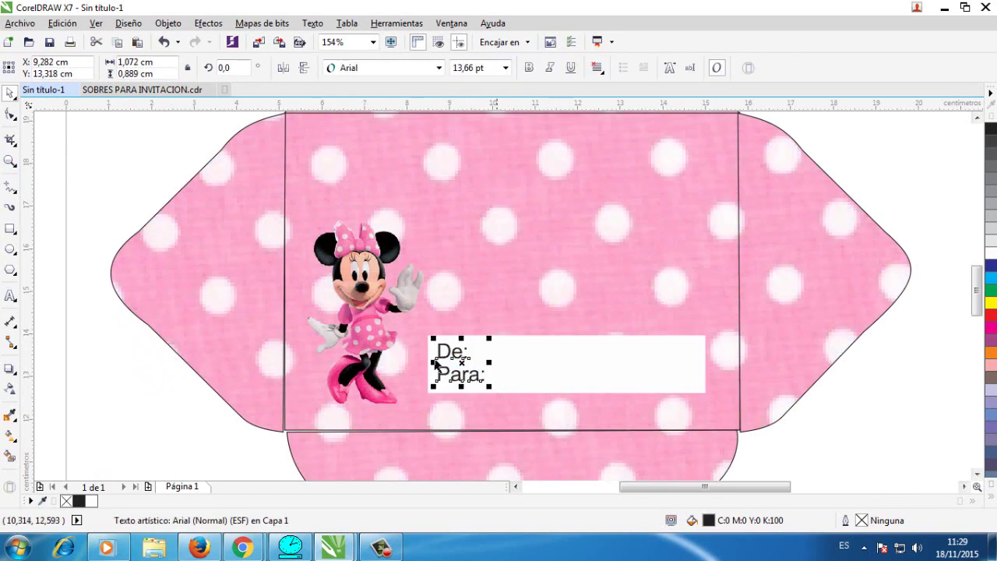
pyautogui.click(11, 115)
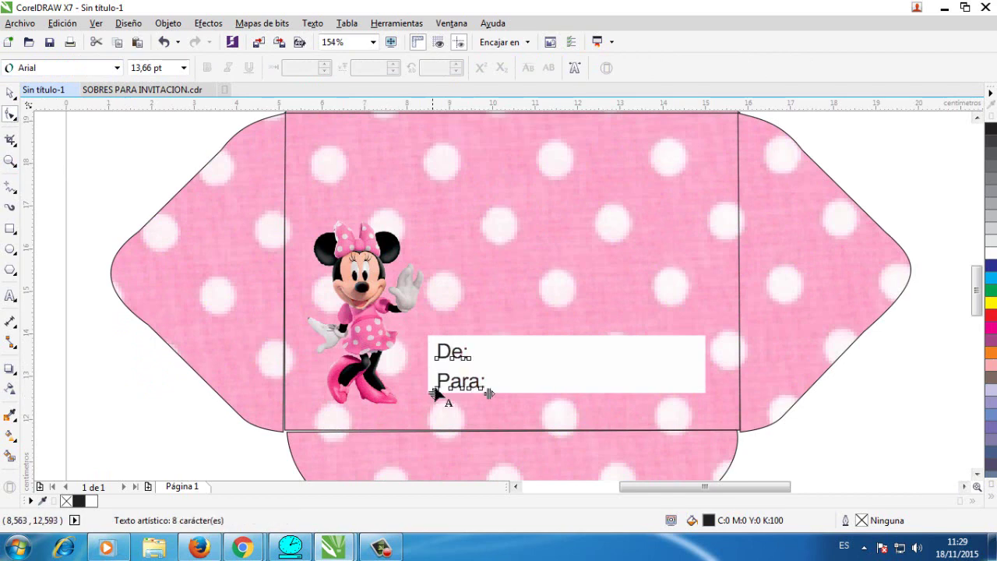
# - Shrink the De/Para text to about 11.7 pt and fill it with blue (C:100 M:100 Y:0 K:0)
pyautogui.click(13, 93)
pyautogui.moveTo(489, 394); pyautogui.dragTo(483, 391)
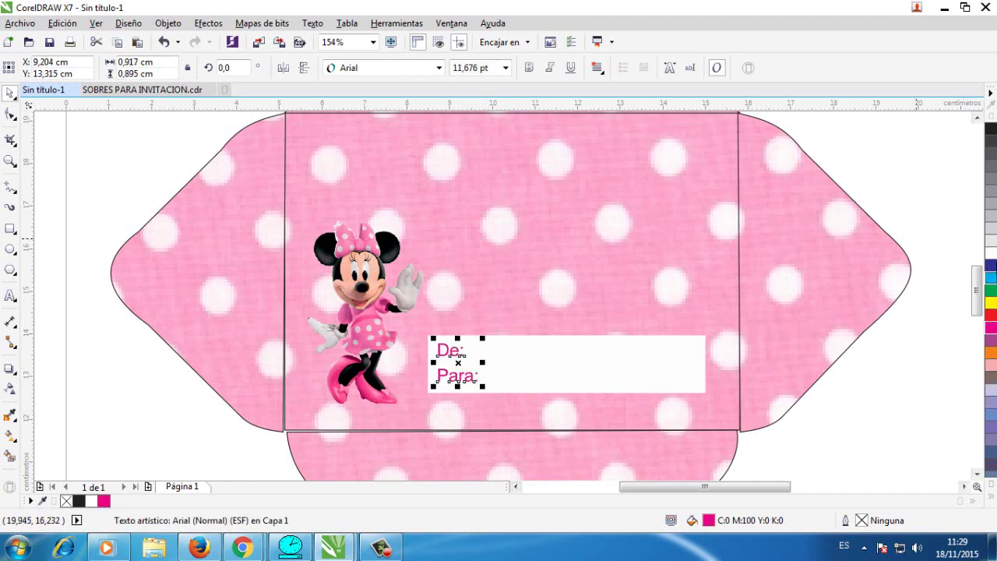
pyautogui.click(990, 278)
pyautogui.click(990, 265)
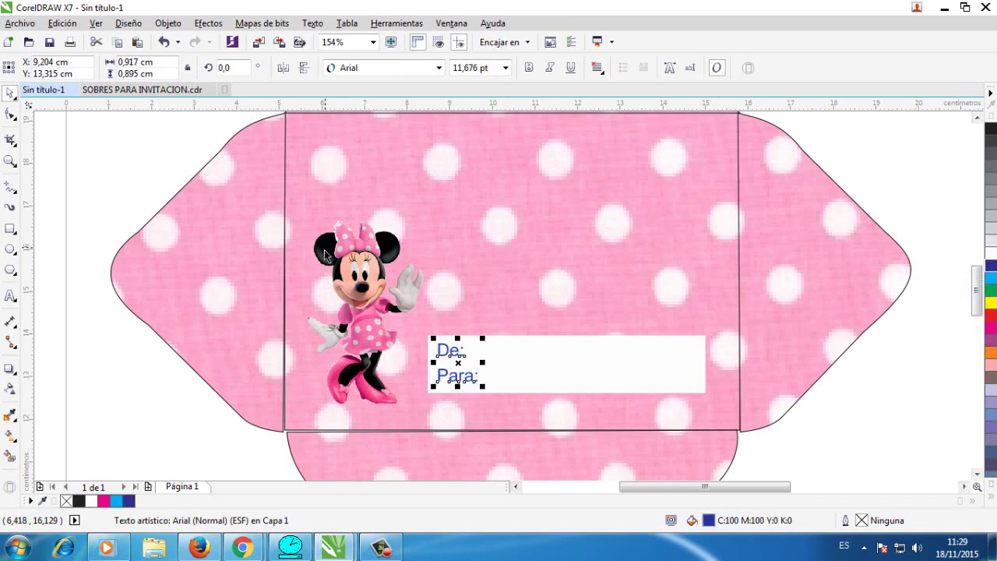
# - Enlarge Minnie to about 4.0 by 6.5 cm and place a copy of about 2.2 by 3.6 cm to her upper right
pyautogui.click(416, 221)
pyautogui.moveTo(433, 201); pyautogui.dragTo(543, 142)
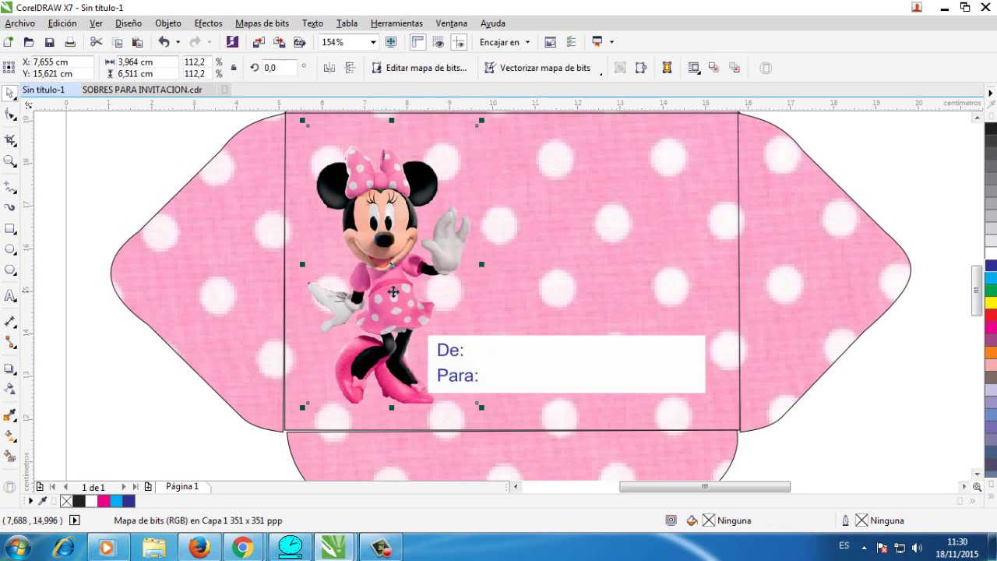
pyautogui.moveTo(393, 290); pyautogui.dragTo(523, 216)
pyautogui.moveTo(607, 345); pyautogui.dragTo(568, 280)
# - Duplicate the smaller Minnie to its right, shrink the copy to about 1.6 by 2.7 cm, and deselect it
pyautogui.click(516, 222)
pyautogui.click(516, 222)
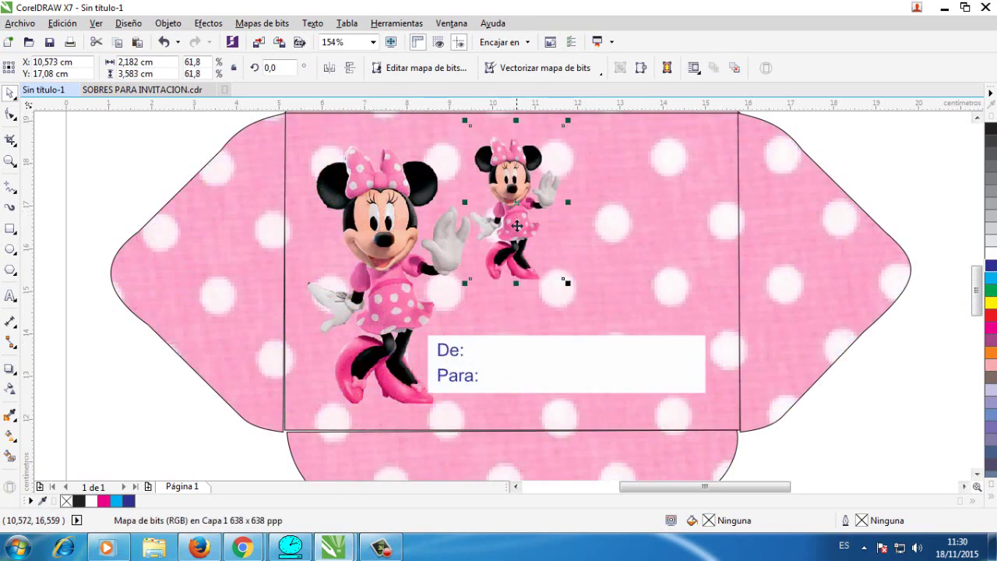
pyautogui.moveTo(516, 222); pyautogui.dragTo(617, 211)
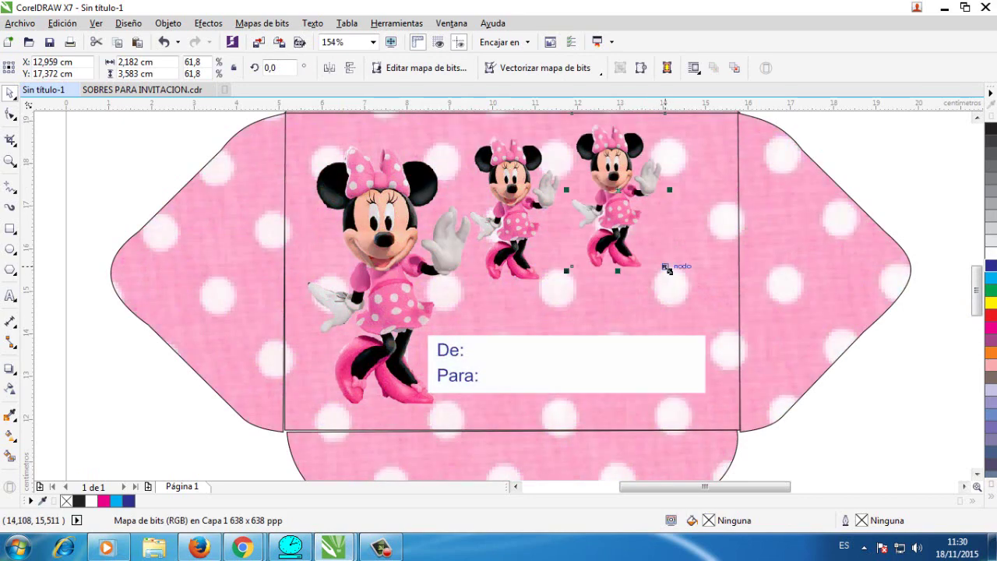
pyautogui.moveTo(671, 272); pyautogui.dragTo(646, 232)
pyautogui.moveTo(608, 201); pyautogui.dragTo(605, 205)
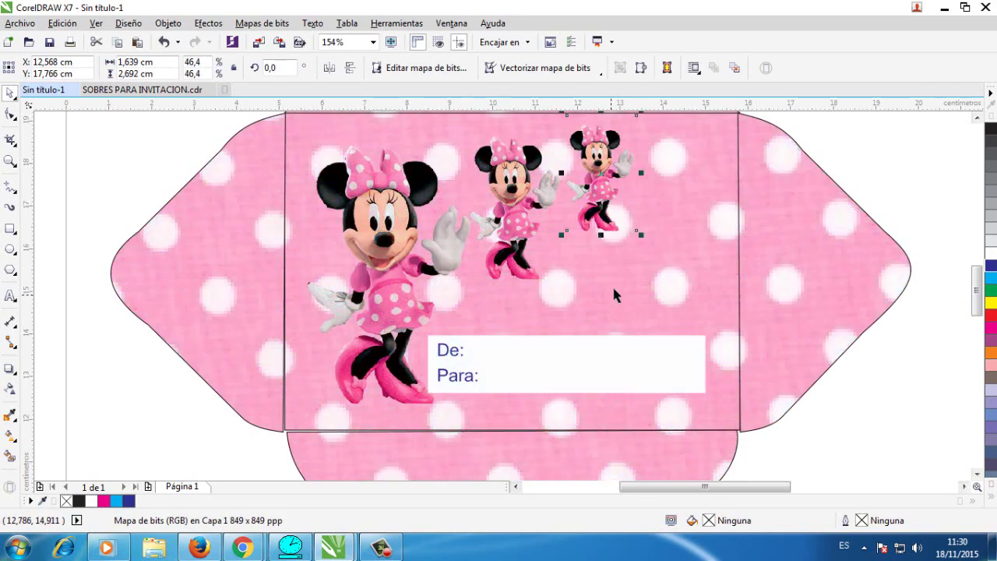
pyautogui.press('F3')
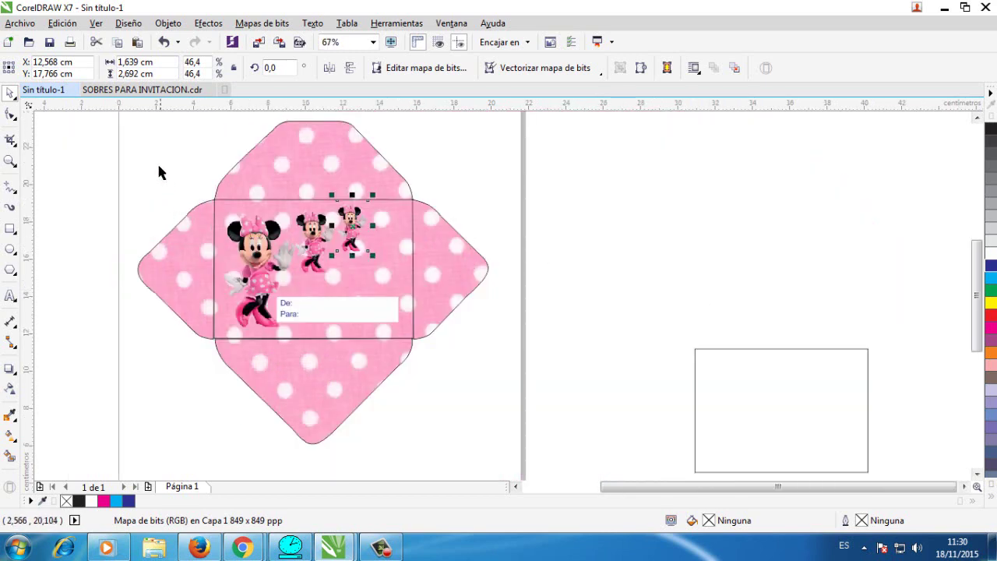
pyautogui.click(150, 152)
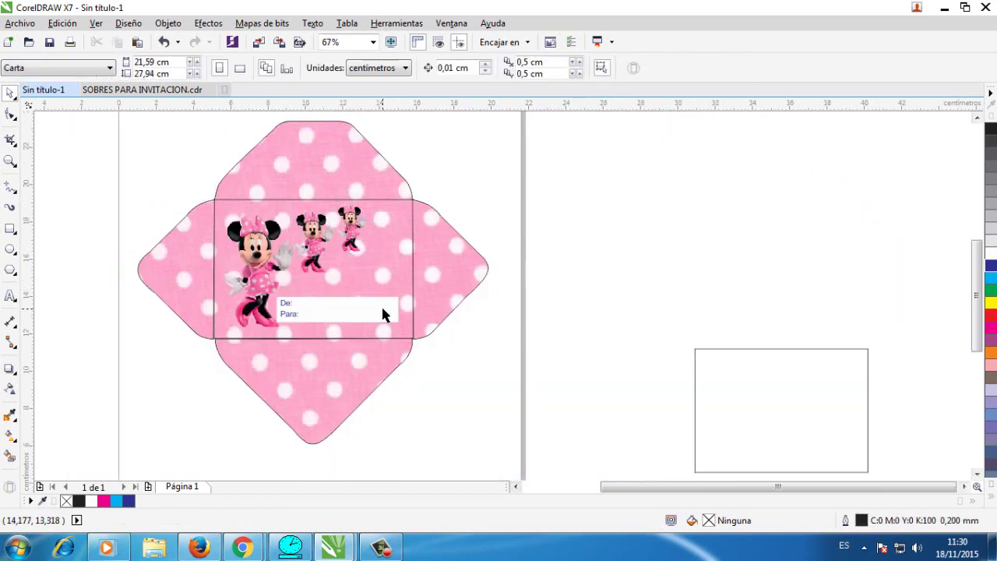